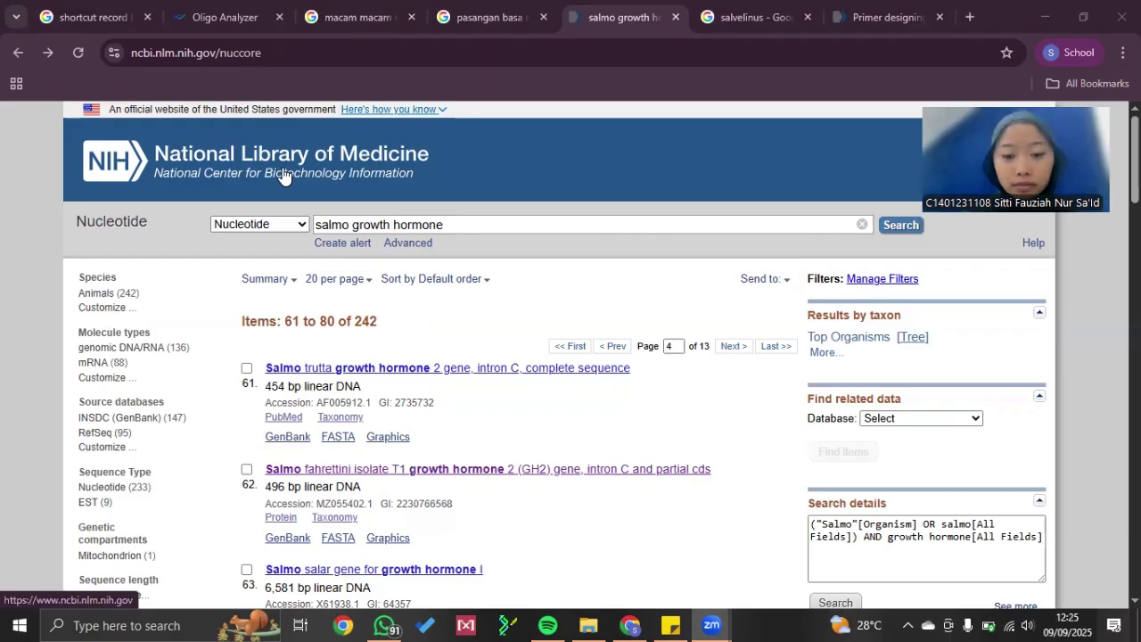
Switch to BioEdit and create a new empty alignment.
{"action": "left_click", "coordinate": [507, 624]}
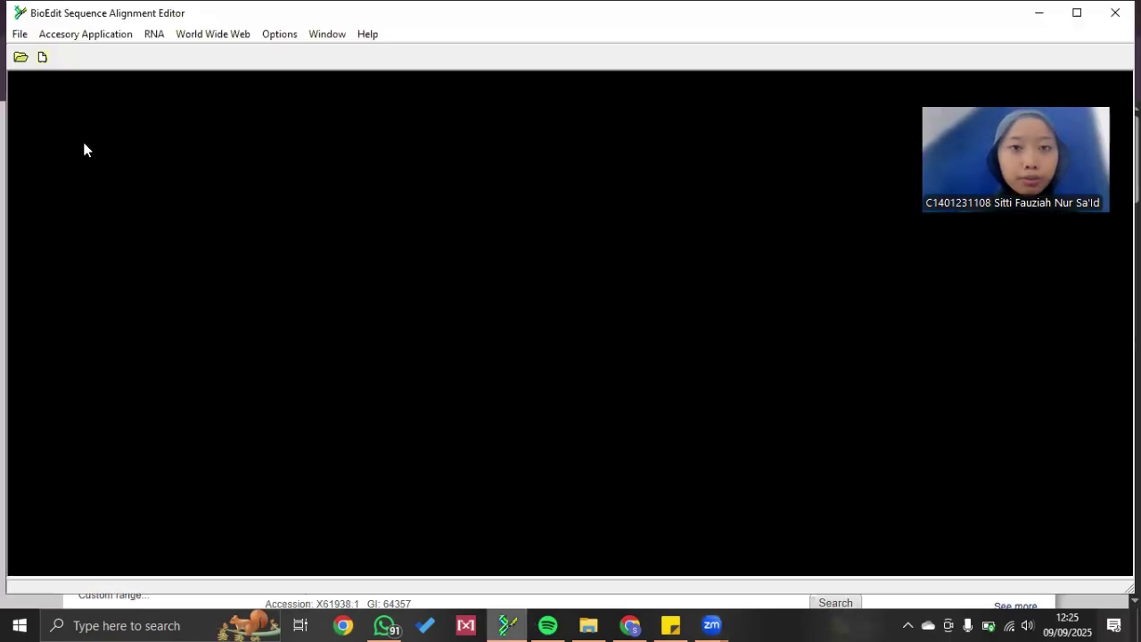
{"action": "key", "text": "alt+f"}
{"action": "left_click", "coordinate": [49, 56]}
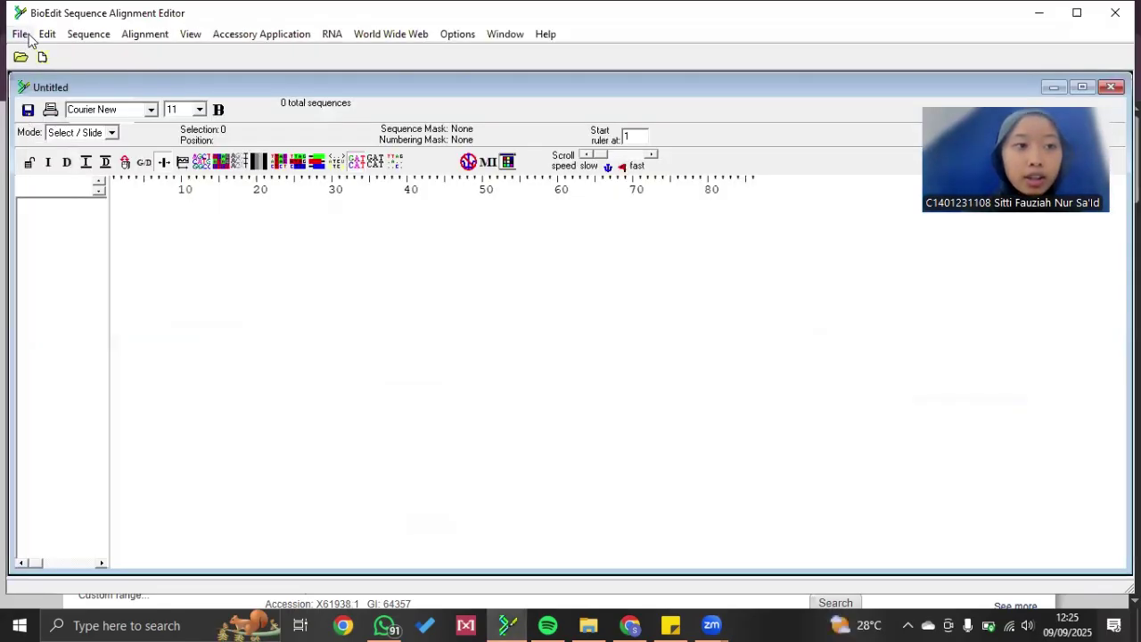
Import the Salvelinus fontinalis FASTA sequence from Downloads > BIOTEKNOLOGI PRIMER into the alignment, with the file type set to All Files.
{"action": "key", "text": "alt+f"}
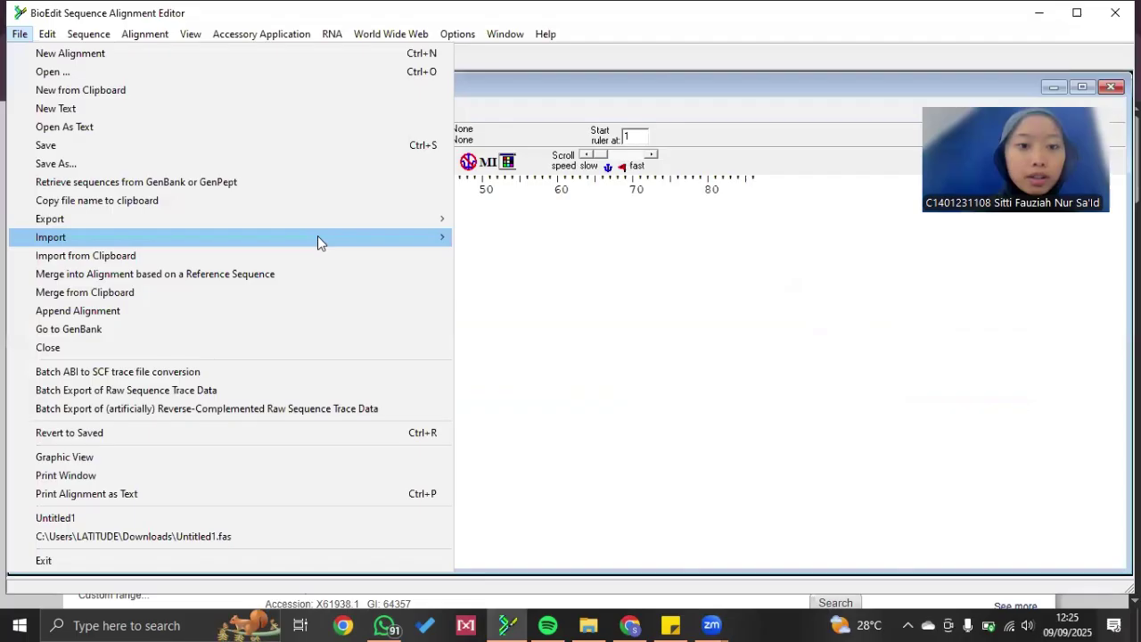
{"action": "mouse_move", "coordinate": [317, 236]}
{"action": "left_click", "coordinate": [537, 237]}
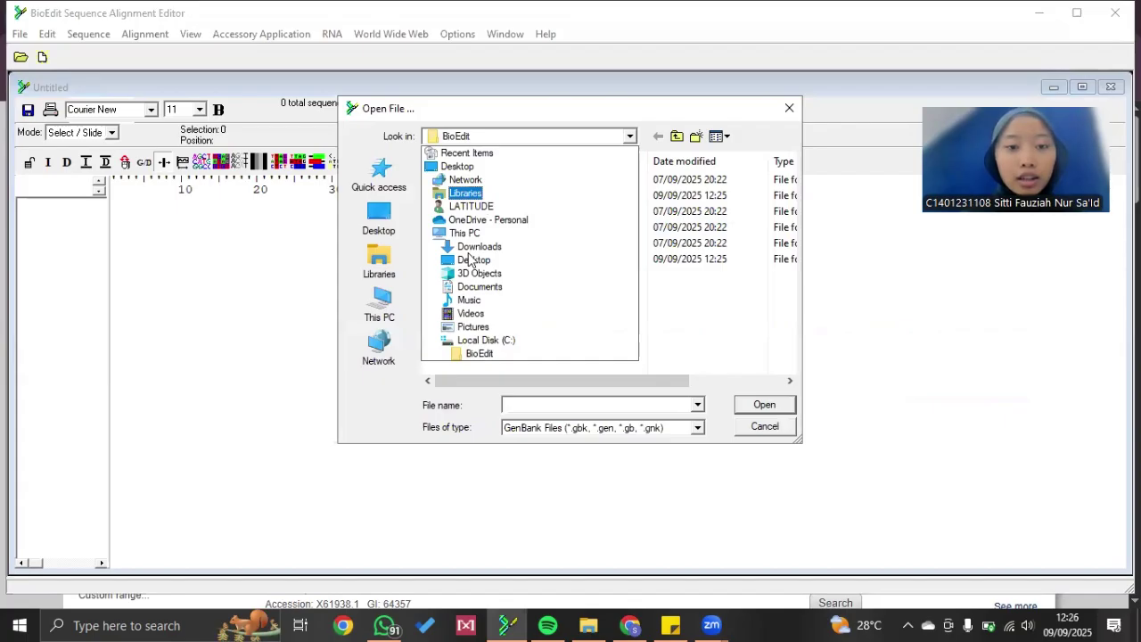
{"action": "left_click", "coordinate": [472, 248]}
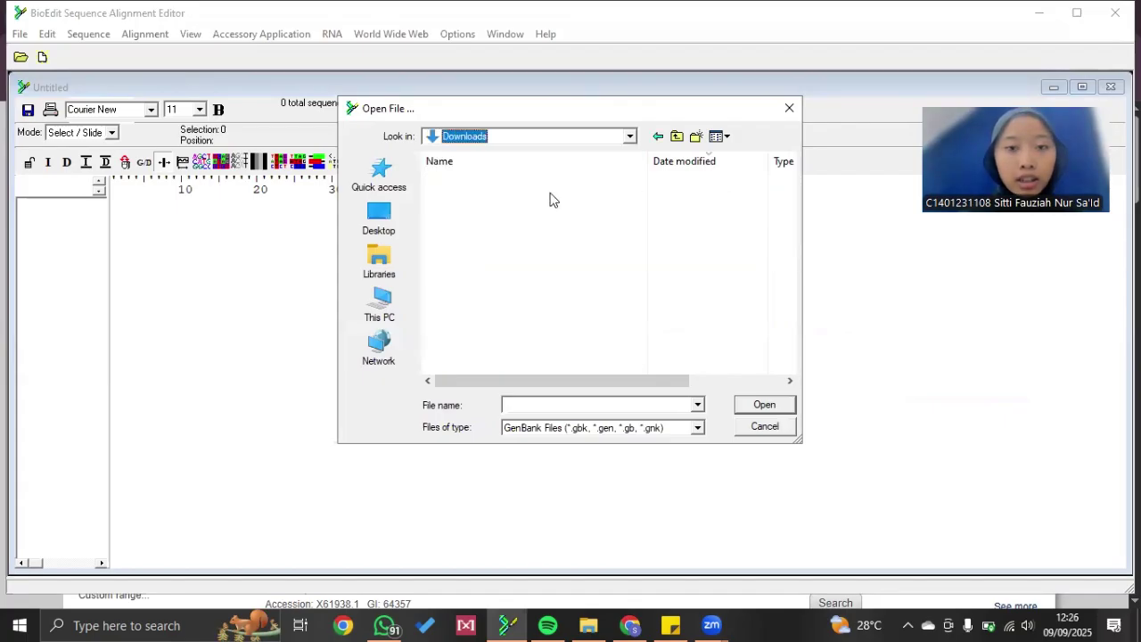
{"action": "double_click", "coordinate": [506, 206]}
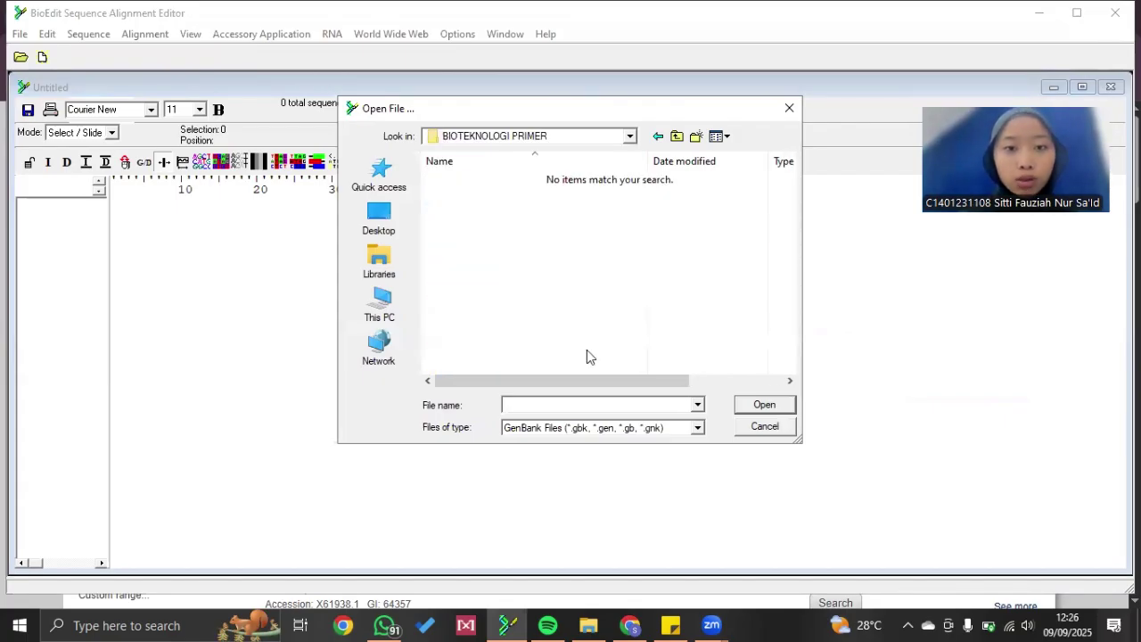
{"action": "left_click", "coordinate": [698, 429]}
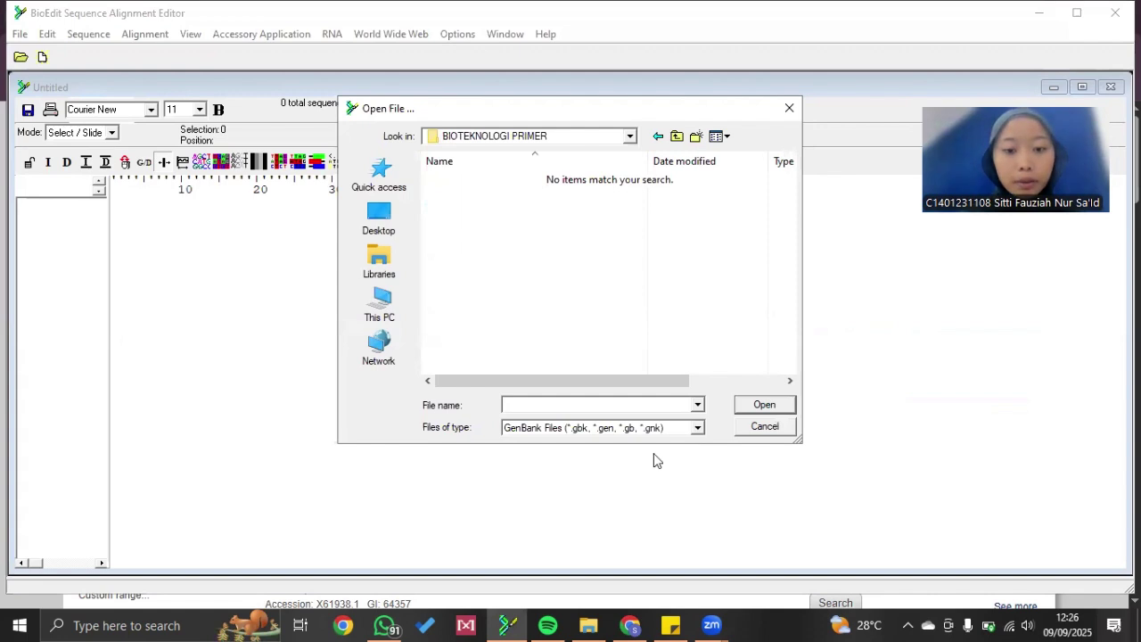
{"action": "left_click", "coordinate": [570, 553]}
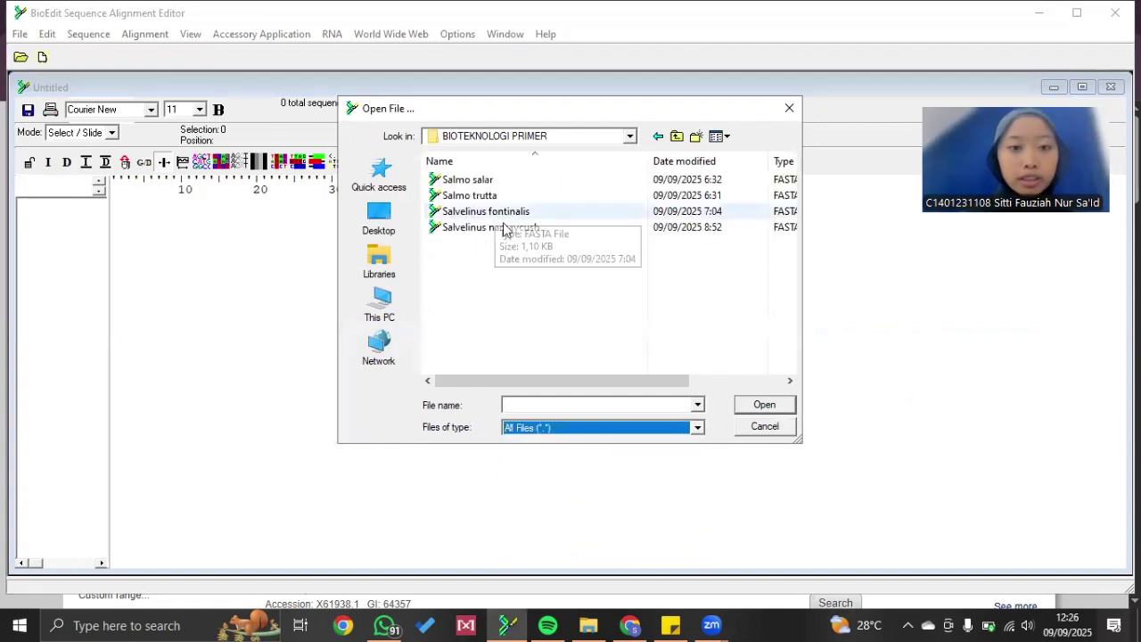
{"action": "left_click", "coordinate": [520, 214]}
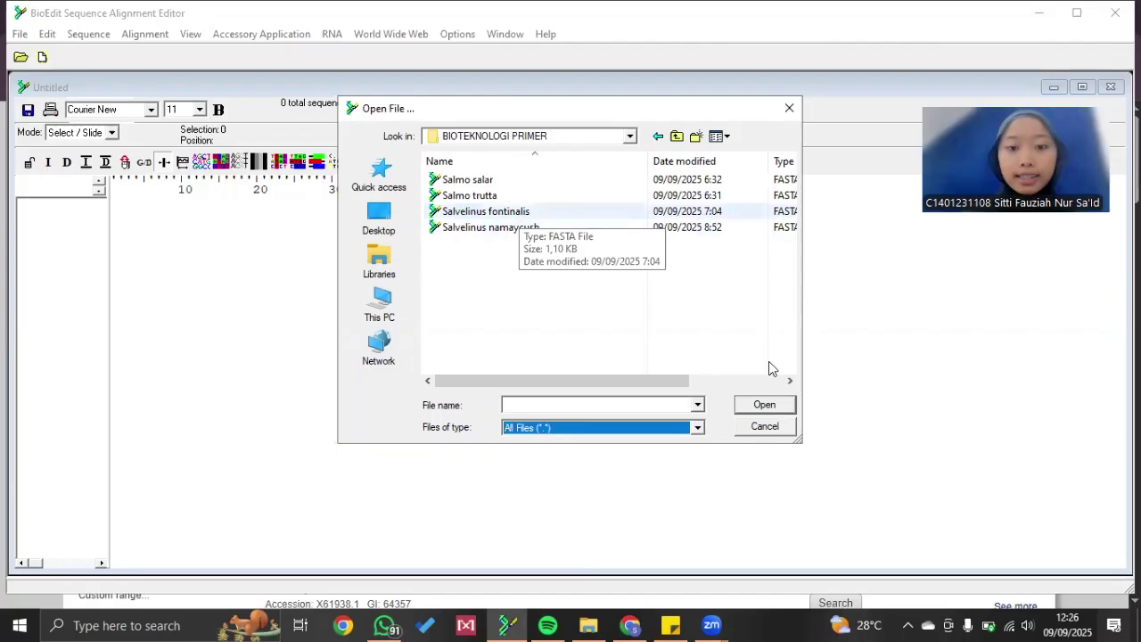
{"action": "left_click", "coordinate": [763, 406]}
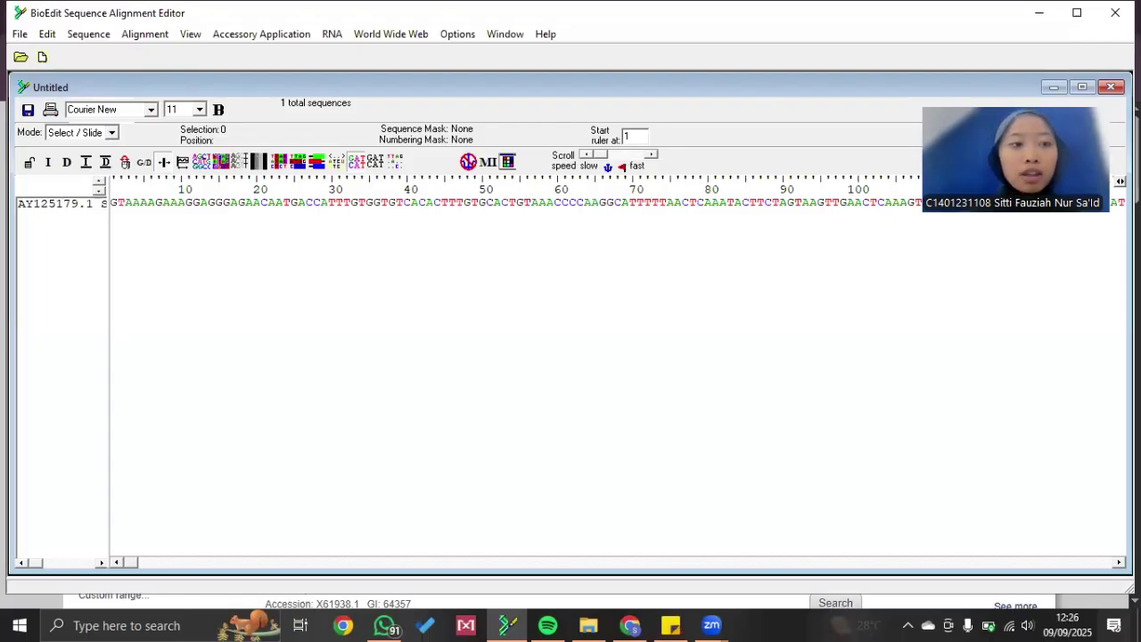
Copy the specific forward primer TTTGTGGTGTCACACTTTGT from Sticky Notes and enter it as the own forward primer on the NCBI Primer-BLAST page in Chrome.
{"action": "key", "text": "alt+Tab"}
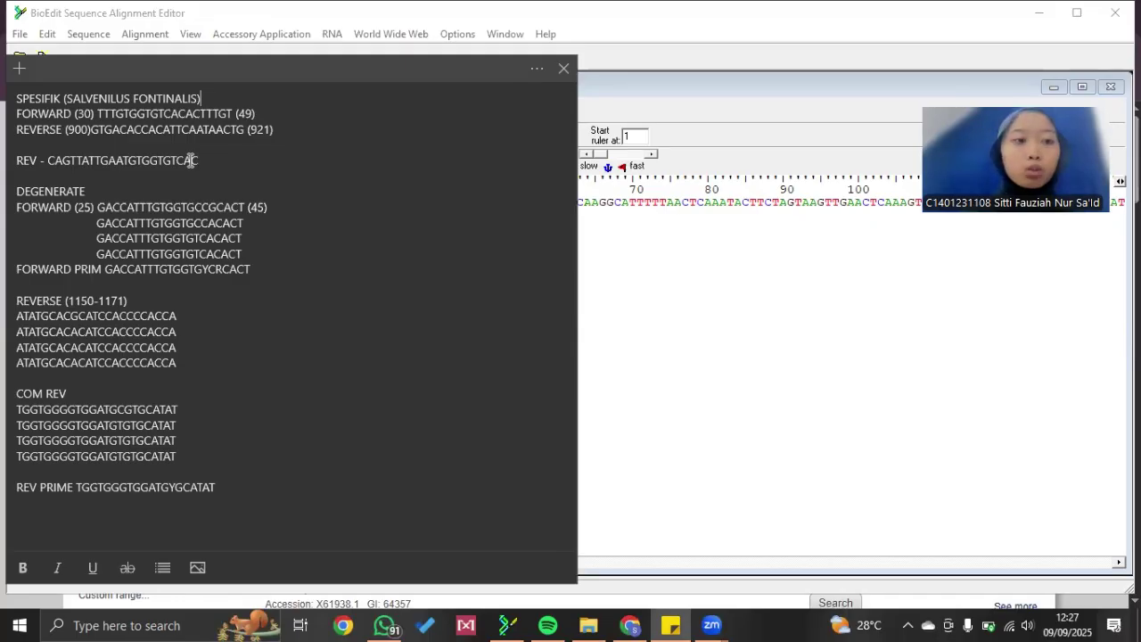
{"action": "left_click", "coordinate": [100, 114]}
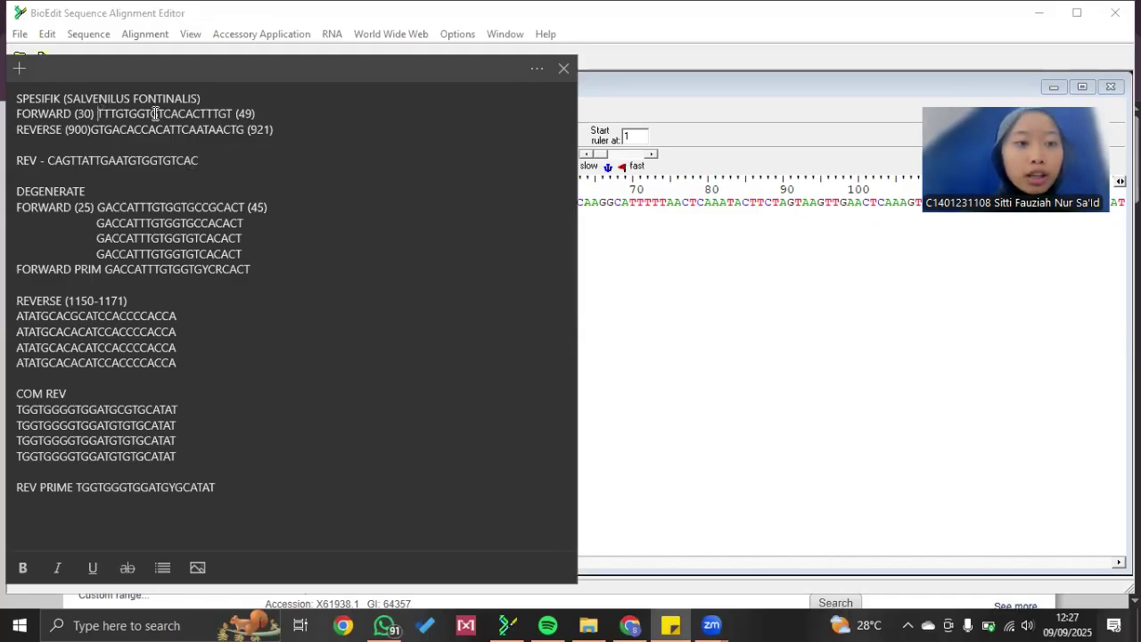
{"action": "key", "text": "shift+Home"}
{"action": "double_click", "coordinate": [230, 114]}
{"action": "key", "text": "ctrl+c"}
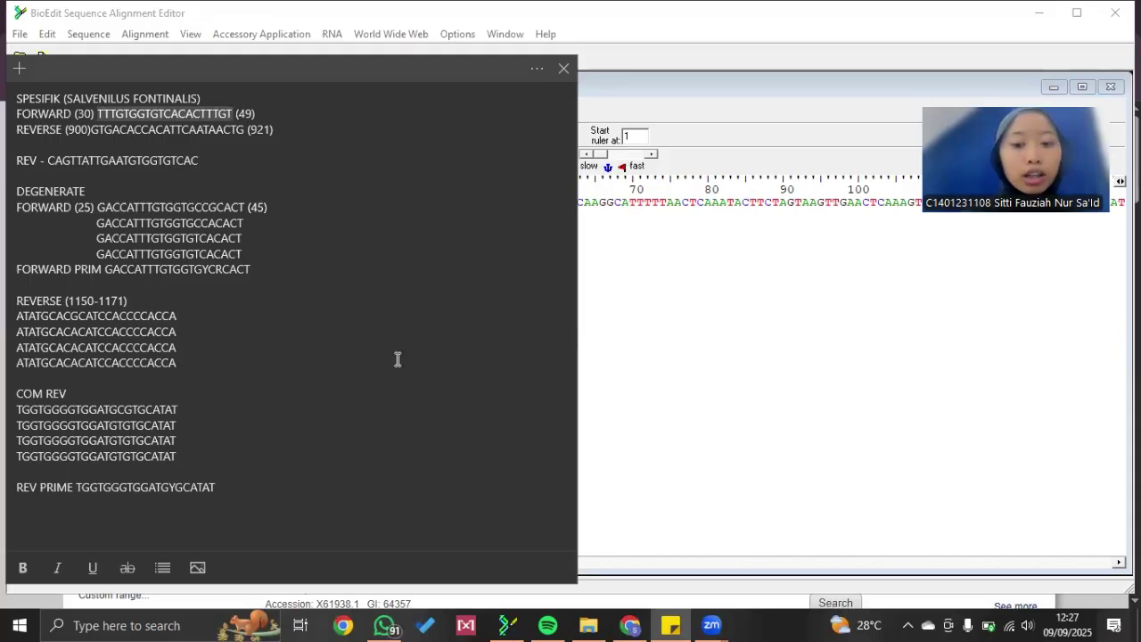
{"action": "left_click", "coordinate": [638, 623]}
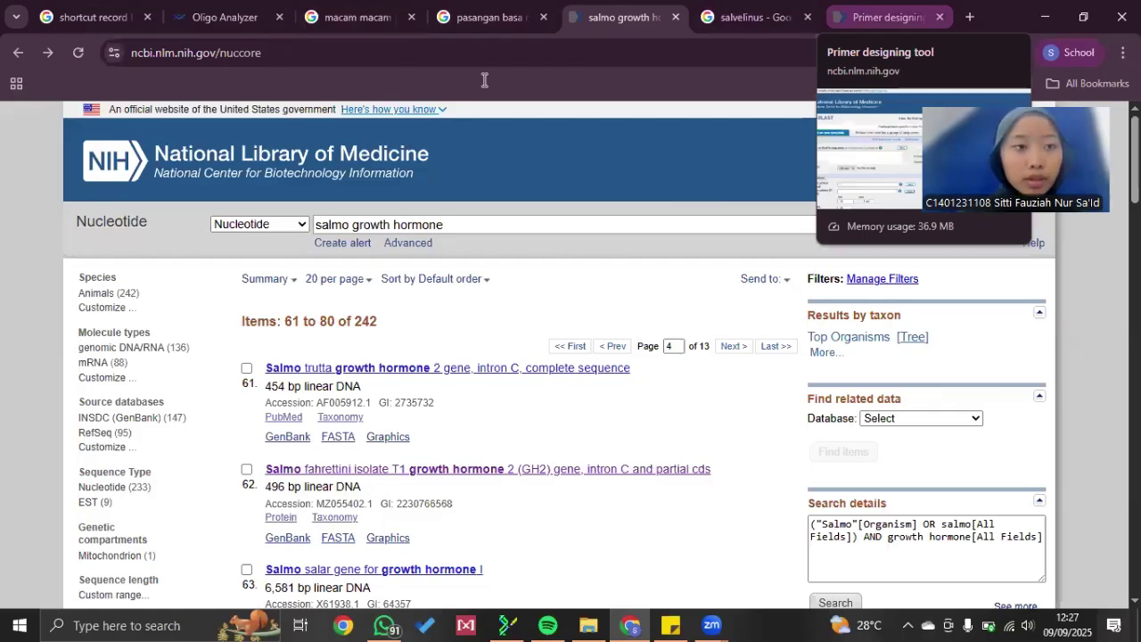
{"action": "left_click", "coordinate": [861, 9]}
{"action": "scroll", "coordinate": [212, 210], "scroll_direction": "down", "scroll_amount": 4}
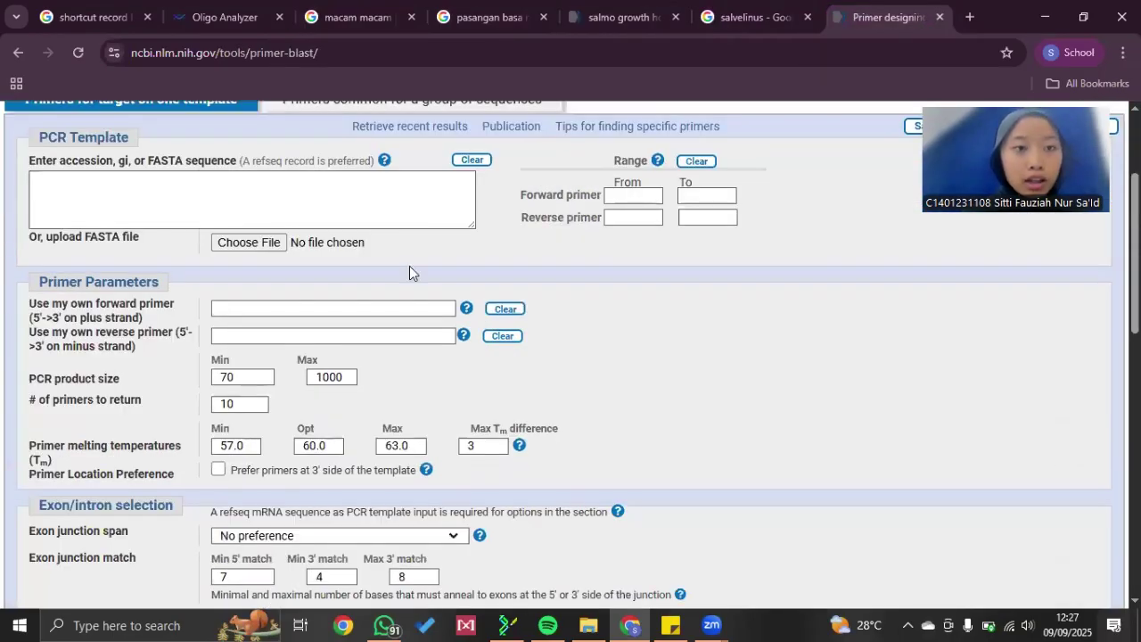
{"action": "left_click", "coordinate": [270, 309]}
{"action": "key", "text": "ctrl+v"}
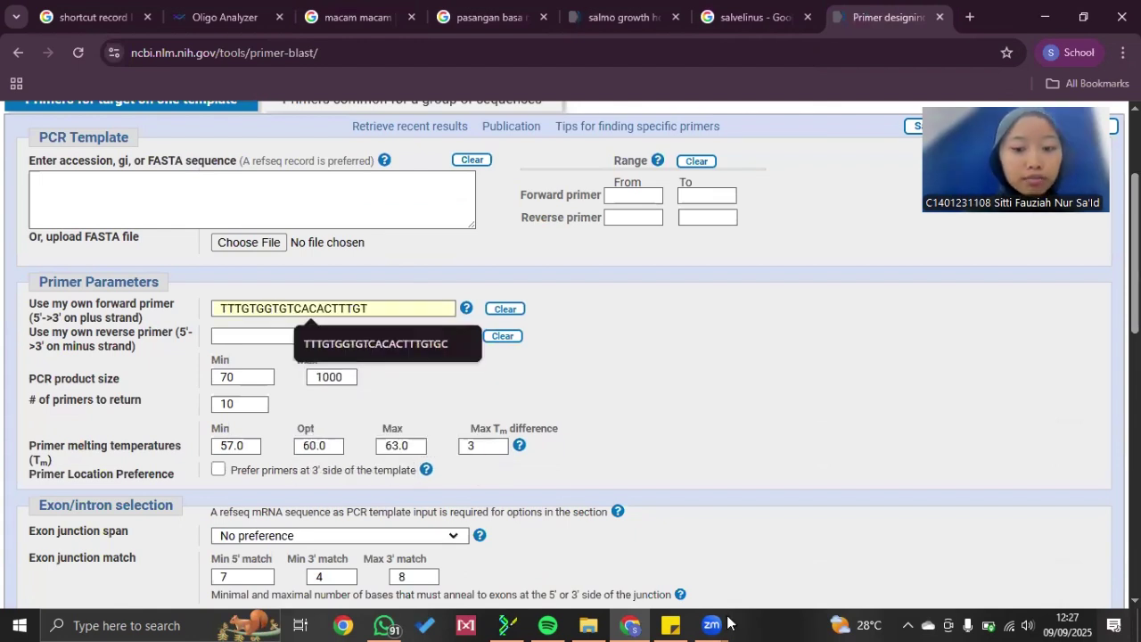
Copy the reverse primer CAGTTATTGAATGTGGTGTCAC from Sticky Notes and enter it as the own reverse primer in Primer-BLAST.
{"action": "left_click", "coordinate": [670, 624]}
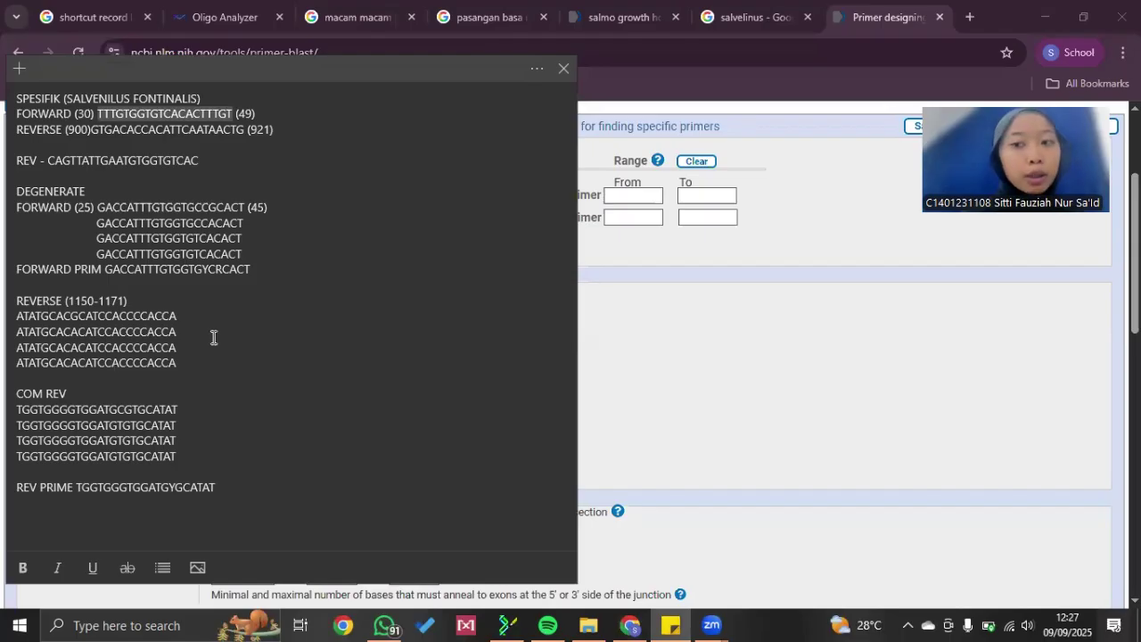
{"action": "left_click", "coordinate": [202, 162]}
{"action": "left_click", "coordinate": [51, 159], "text": "shift"}
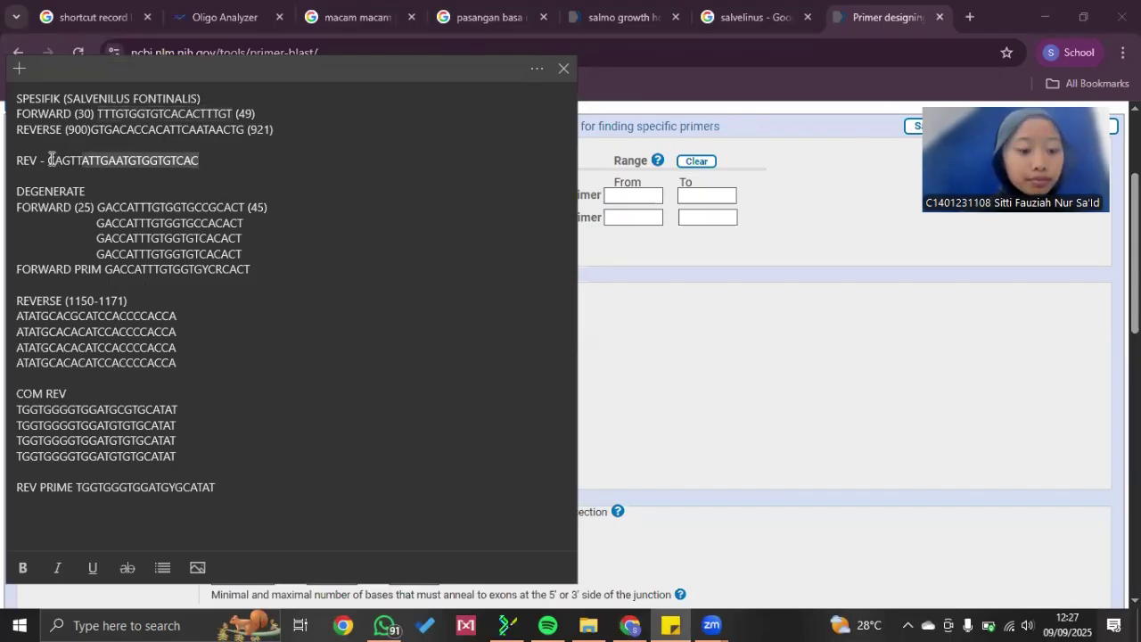
{"action": "left_click", "coordinate": [625, 282]}
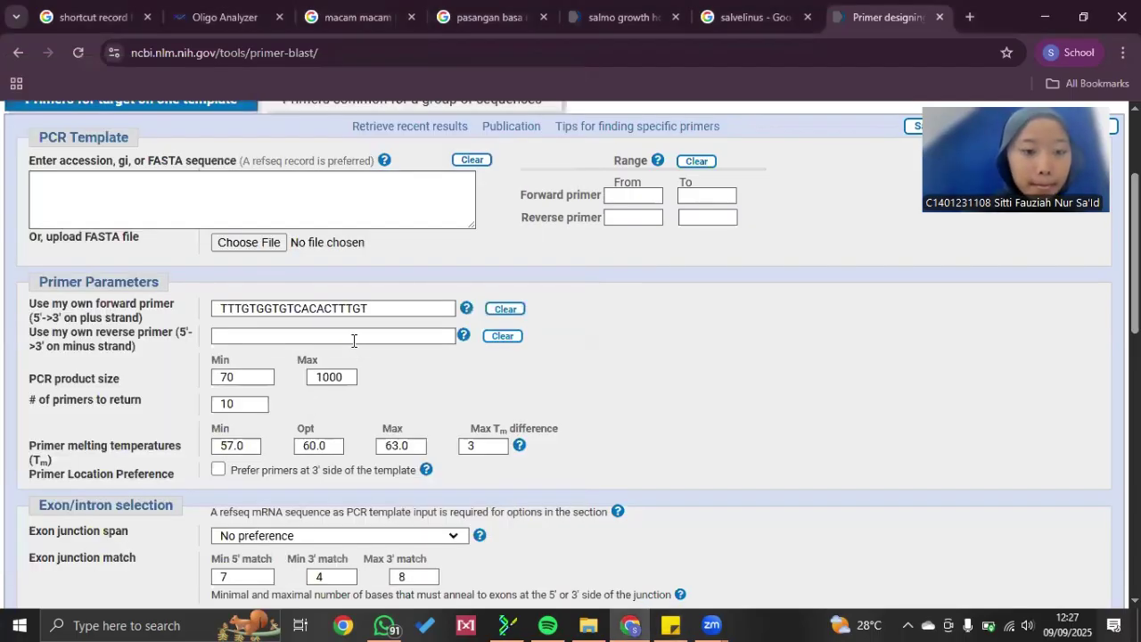
{"action": "left_click", "coordinate": [353, 336]}
{"action": "type", "text": "CAGTTATTGAATGTGGTGTCAC"}
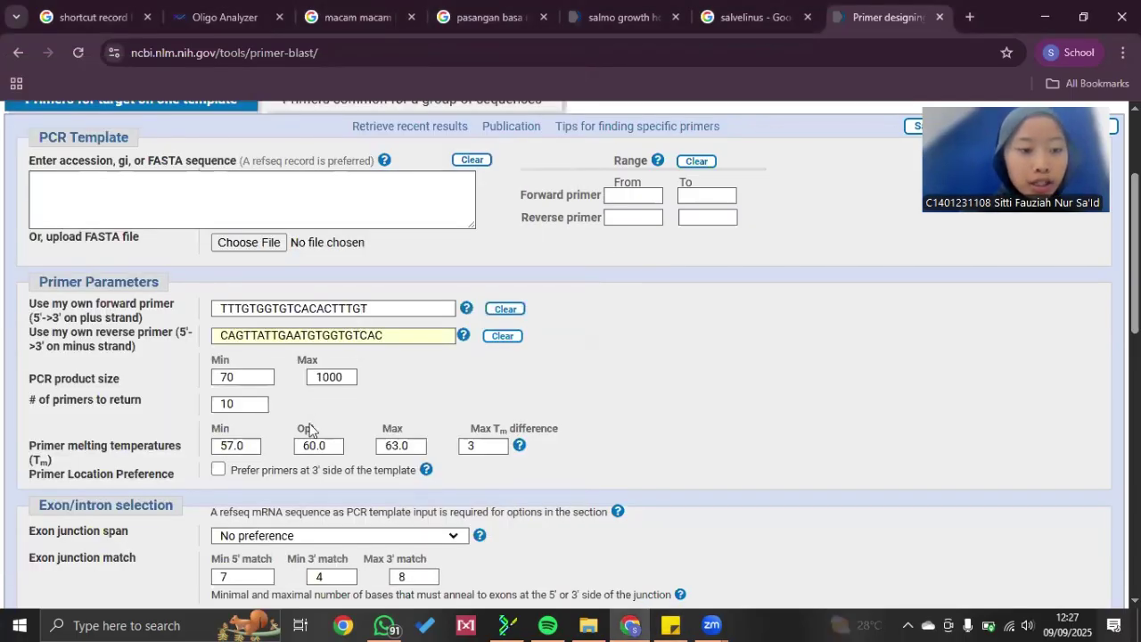
Try entering "salvenilus" and "Sal" as the organism in the primer pair specificity checking parameters.
{"action": "scroll", "coordinate": [309, 431], "scroll_direction": "down", "scroll_amount": 4}
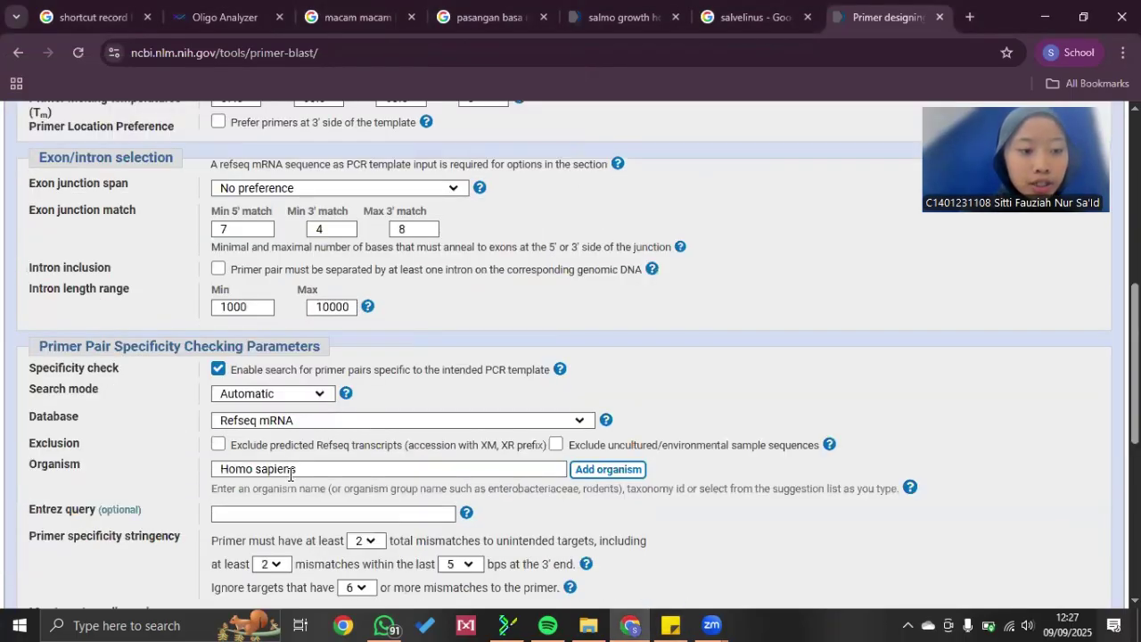
{"action": "left_click", "coordinate": [670, 625]}
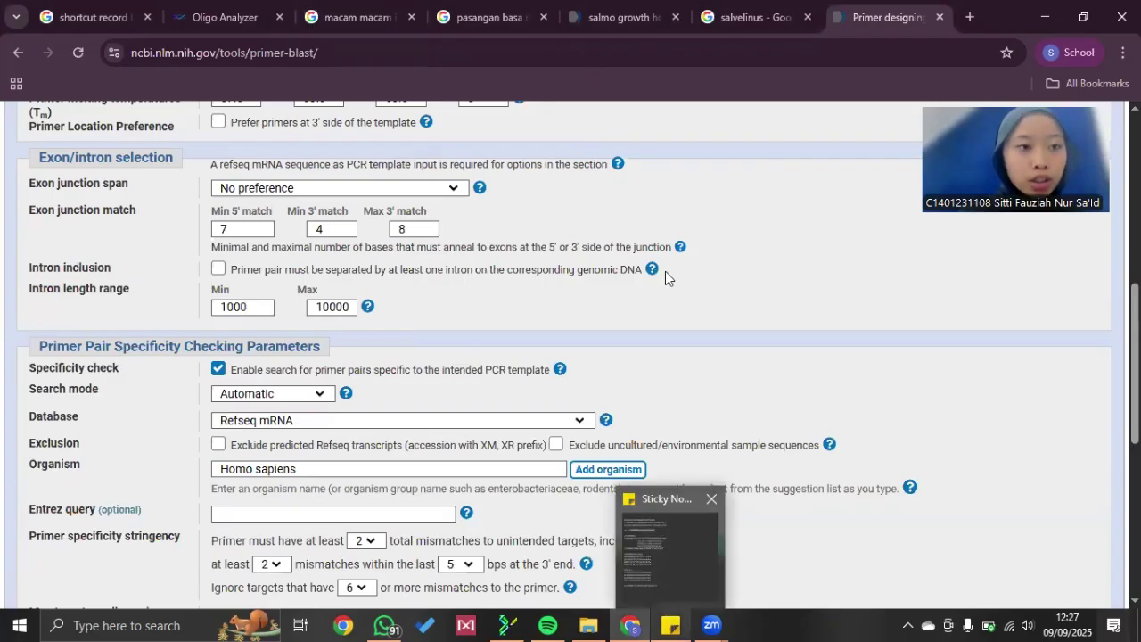
{"action": "key", "text": "alt+Tab"}
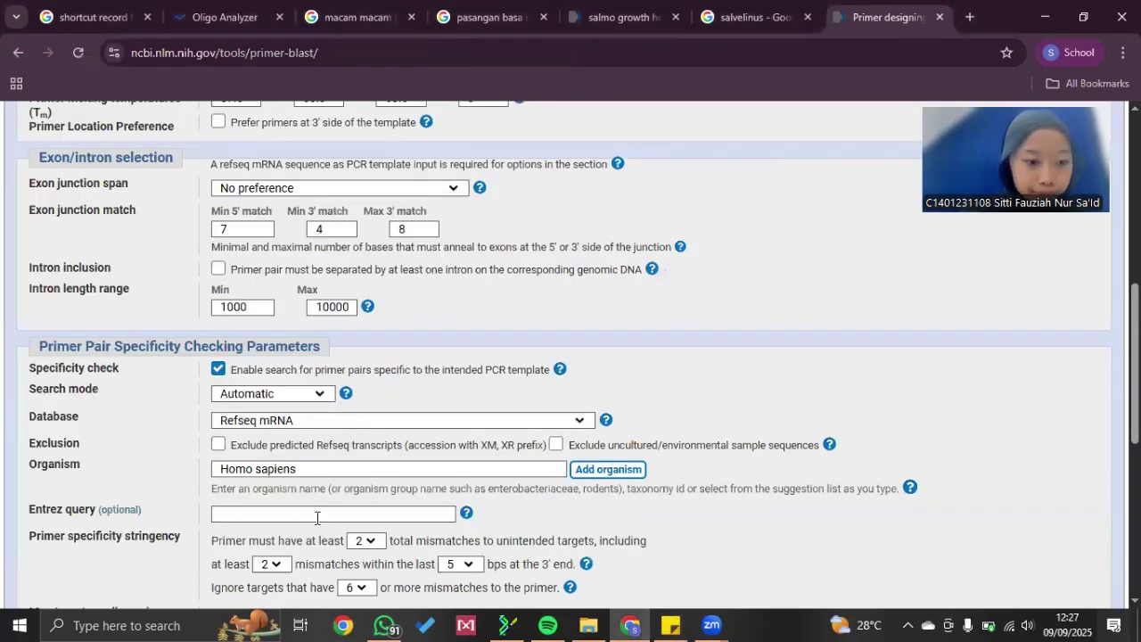
{"action": "left_click", "coordinate": [311, 466]}
{"action": "key", "text": "BackSpace"}
{"action": "key", "text": "BackSpace"}
{"action": "key", "text": "BackSpace"}
{"action": "key", "text": "BackSpace"}
{"action": "key", "text": "BackSpace"}
{"action": "key", "text": "BackSpace"}
{"action": "key", "text": "BackSpace"}
{"action": "key", "text": "BackSpace"}
{"action": "key", "text": "BackSpace"}
{"action": "key", "text": "BackSpace"}
{"action": "key", "text": "BackSpace"}
{"action": "key", "text": "BackSpace"}
{"action": "type", "text": "sa"}
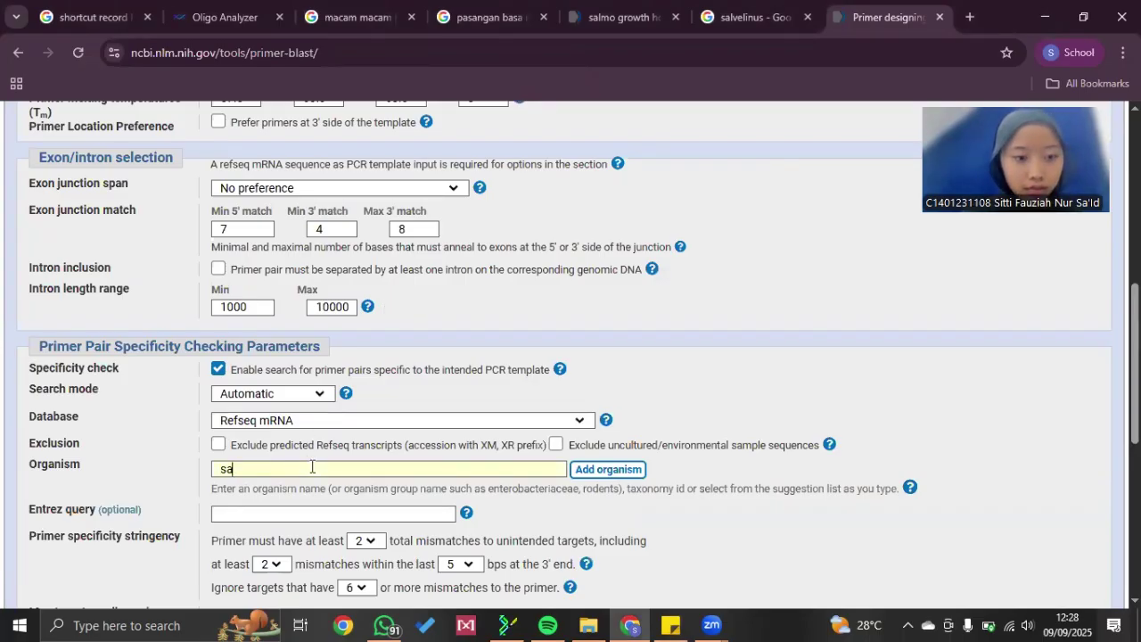
{"action": "type", "text": "lveni"}
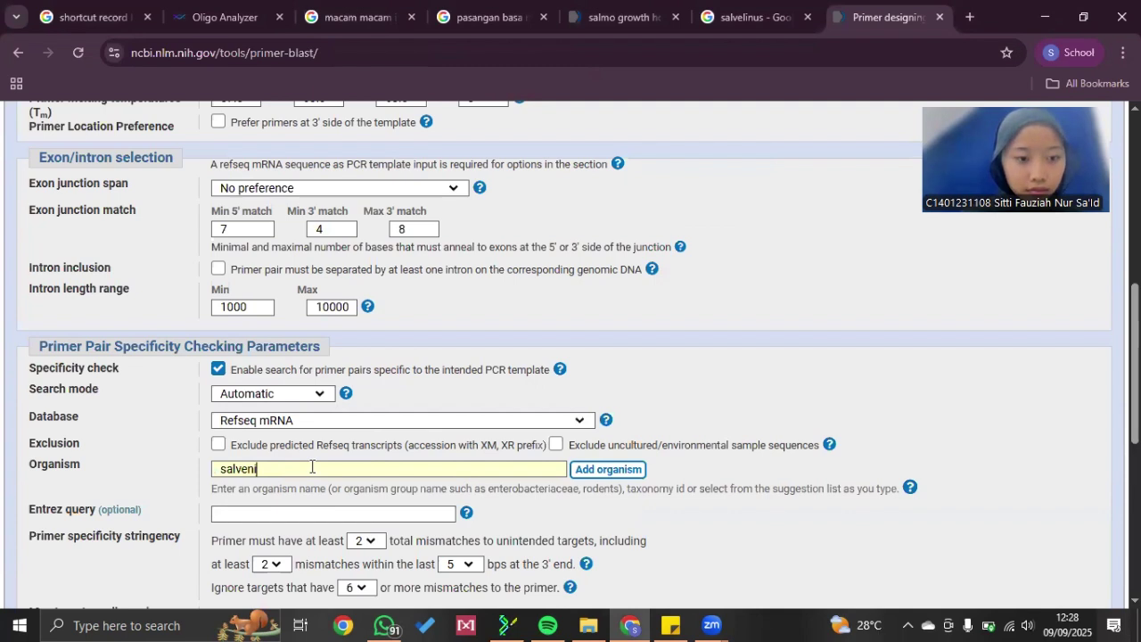
{"action": "type", "text": "lus"}
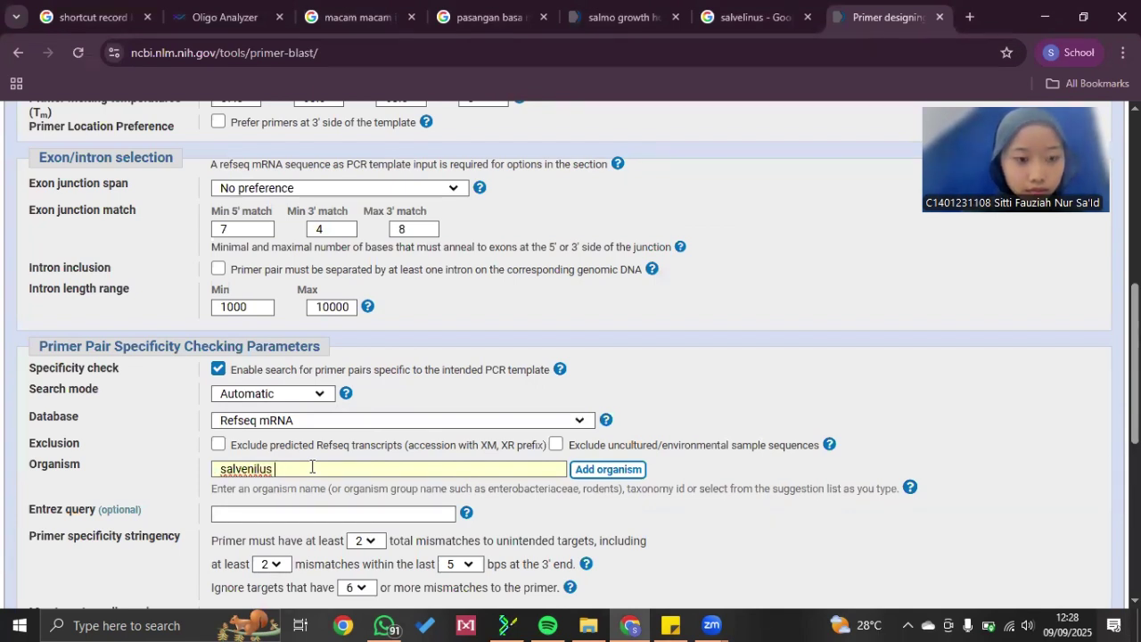
{"action": "key", "text": "ctrl+a"}
{"action": "type", "text": "Sal"}
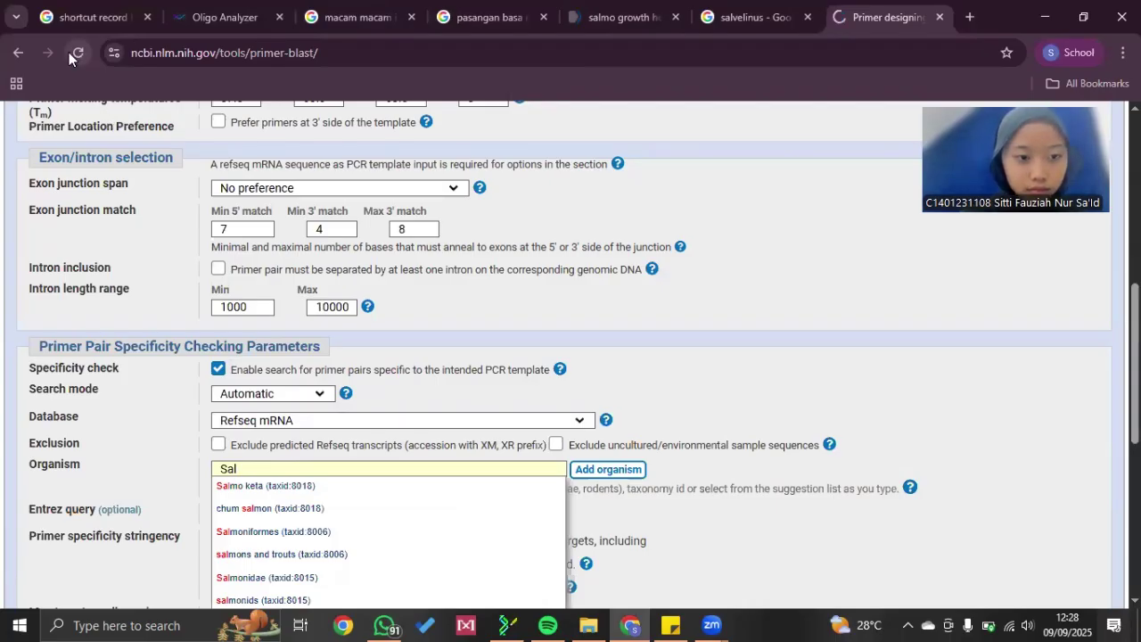
Reload the Primer-BLAST form and enter CAGTTATTGAATGTGGTGTCAC as the own reverse primer.
{"action": "left_click", "coordinate": [71, 52]}
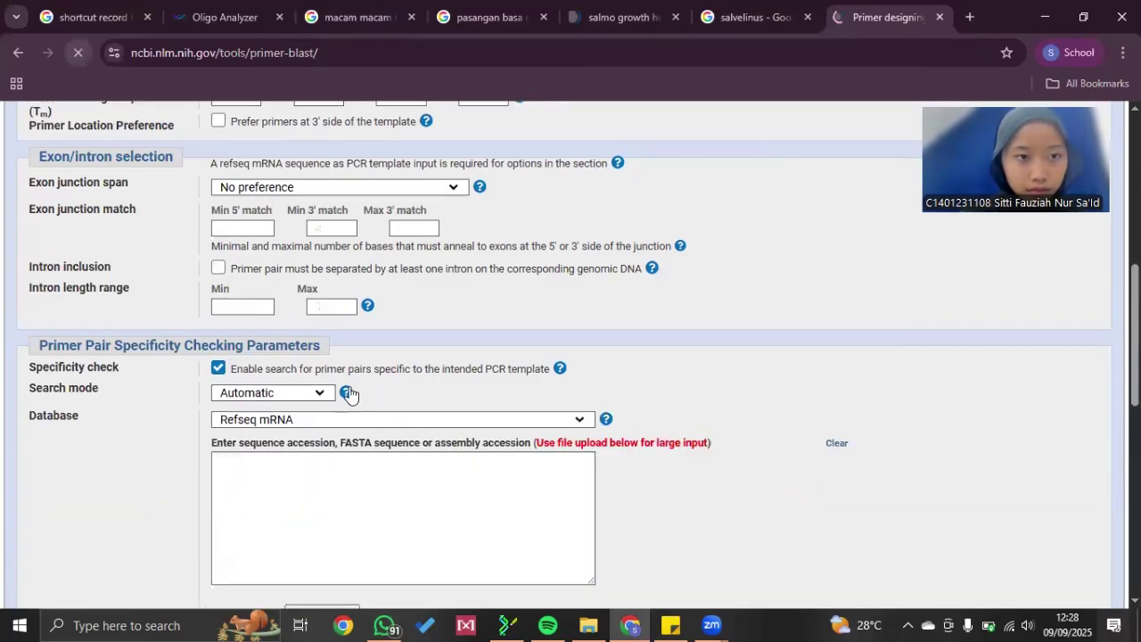
{"action": "scroll", "coordinate": [351, 395], "scroll_direction": "up", "scroll_amount": 2}
{"action": "scroll", "coordinate": [346, 326], "scroll_direction": "up", "scroll_amount": 2}
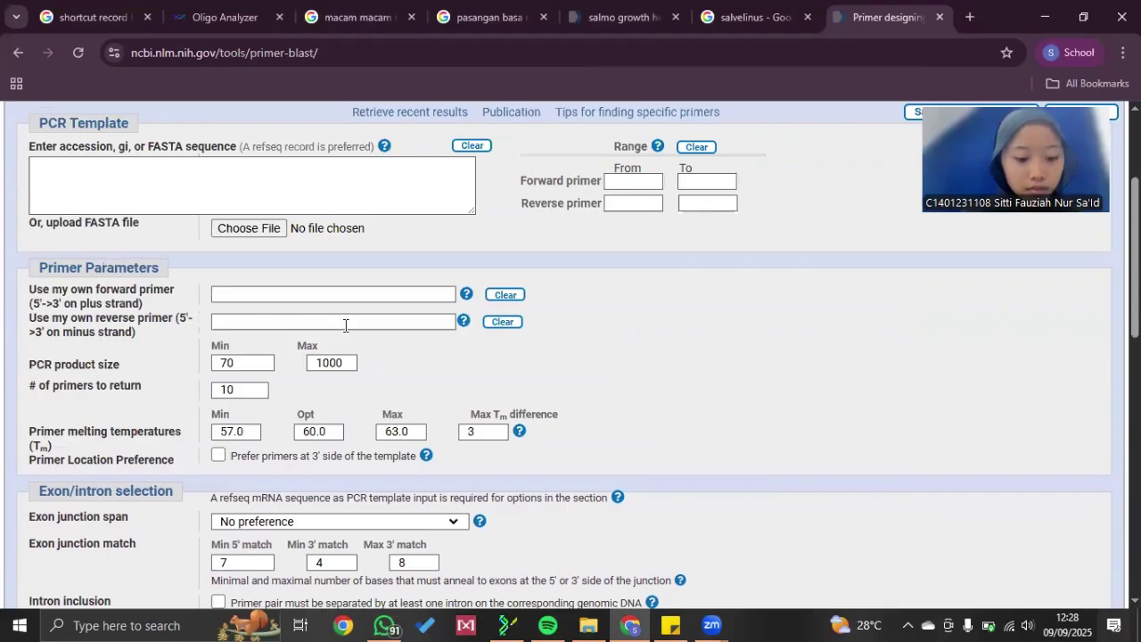
{"action": "left_click", "coordinate": [345, 326]}
{"action": "key", "text": "Up"}
{"action": "key", "text": "Return"}
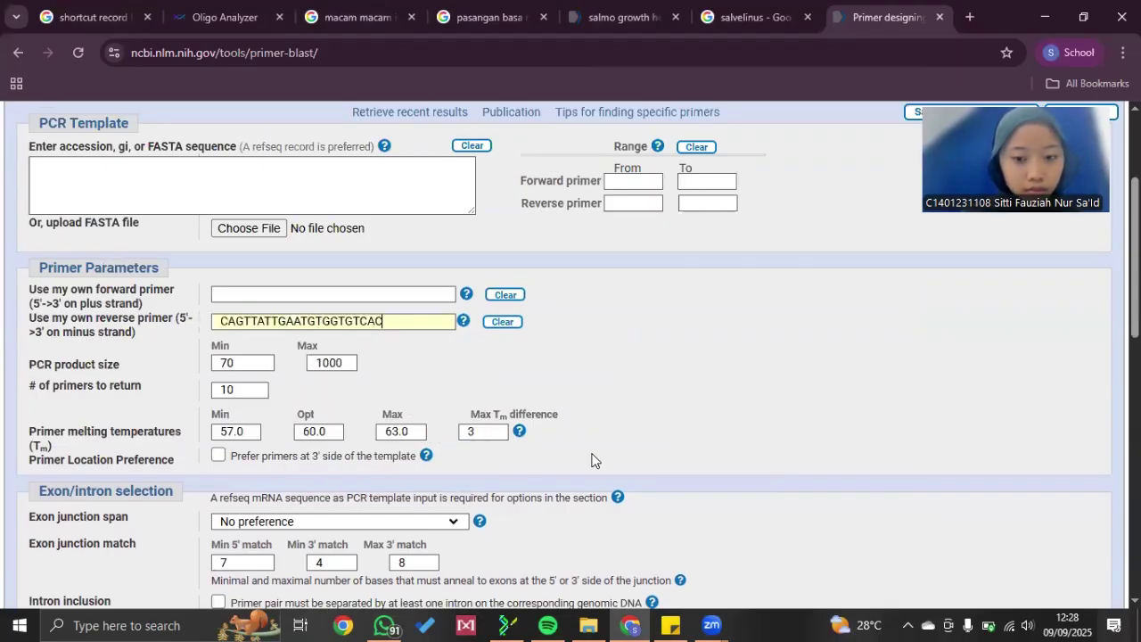
Copy the forward primer TTTGTGGTGTCACACTTTGT from Sticky Notes again and enter it as the own forward primer in the reloaded form.
{"action": "left_click", "coordinate": [669, 624]}
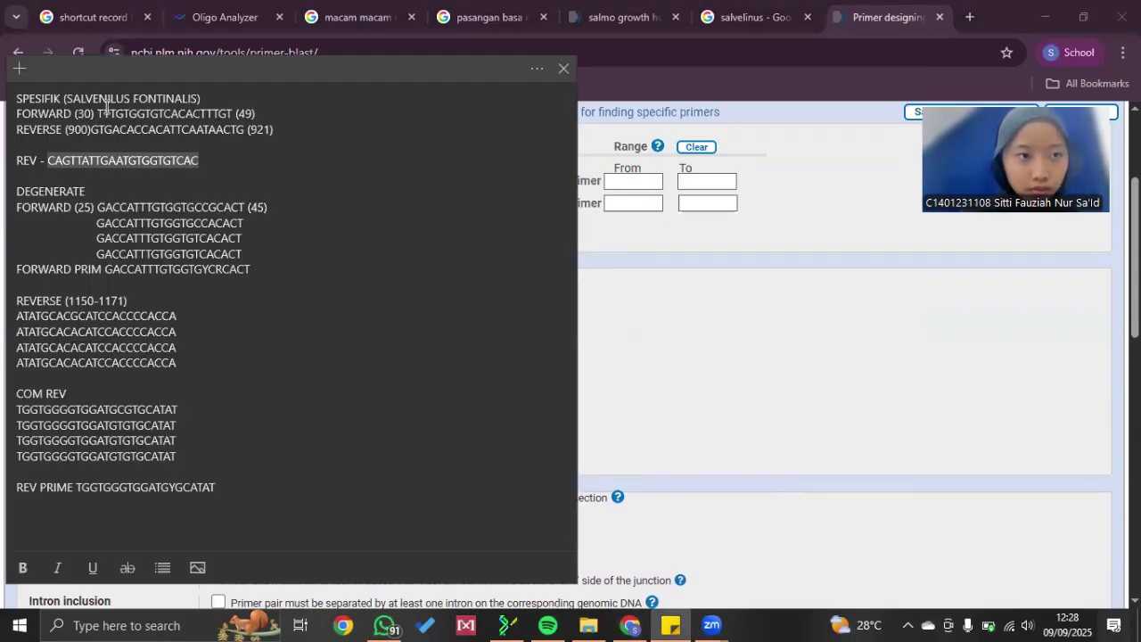
{"action": "left_click_drag", "start_coordinate": [97, 114], "coordinate": [233, 113]}
{"action": "key", "text": "ctrl+c"}
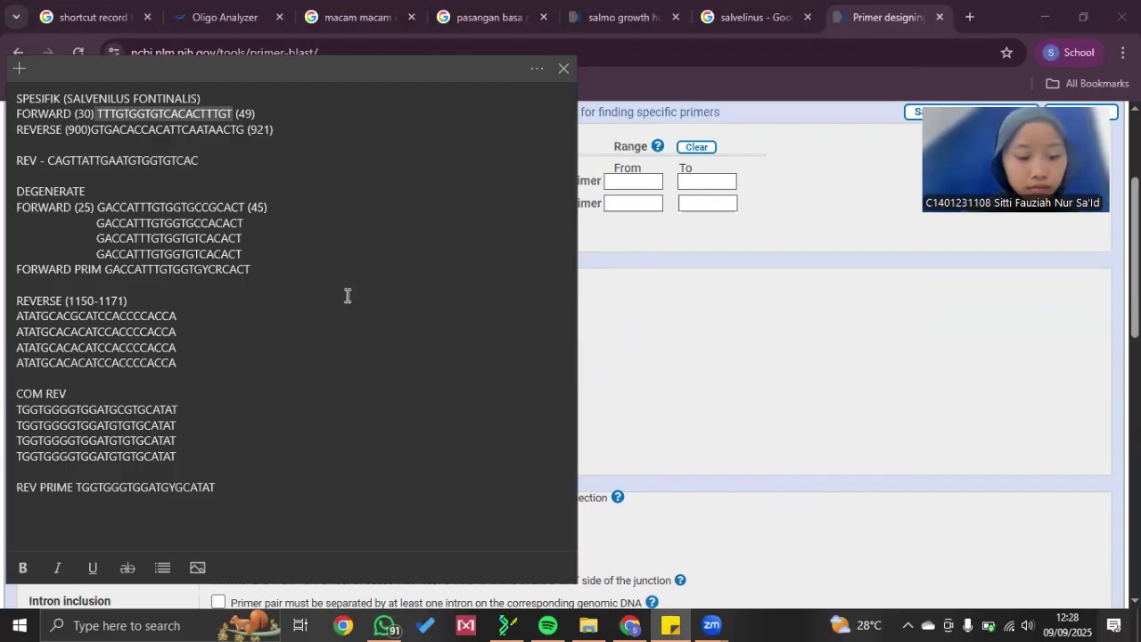
{"action": "key", "text": "alt+Tab"}
{"action": "key", "text": "ctrl+v"}
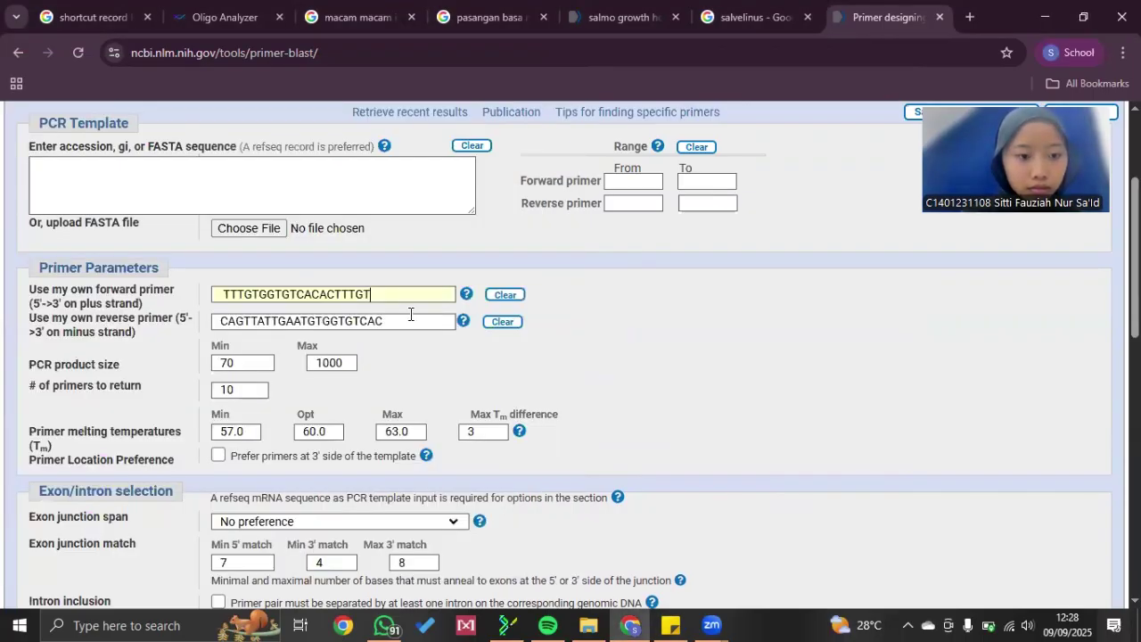
Replace Homo sapiens with Salvelinus fontinalis (taxid:8038) as the organism in the primer pair specificity checking parameters.
{"action": "scroll", "coordinate": [411, 314], "scroll_direction": "down", "scroll_amount": 3}
{"action": "scroll", "coordinate": [294, 482], "scroll_direction": "down", "scroll_amount": 1}
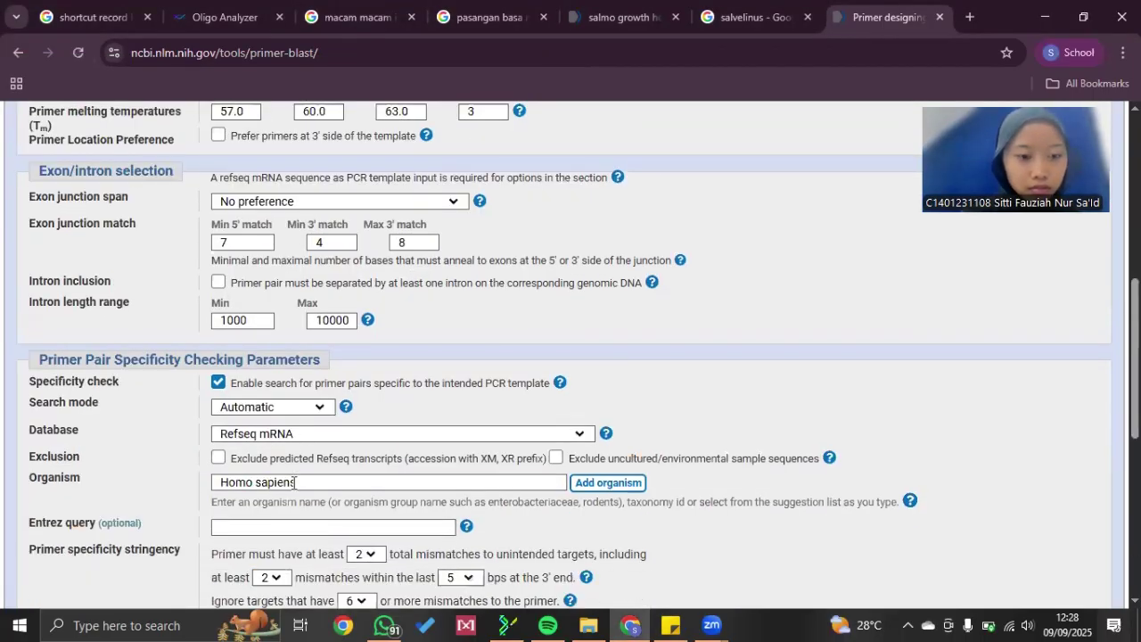
{"action": "left_click", "coordinate": [293, 482]}
{"action": "key", "text": "BackSpace"}
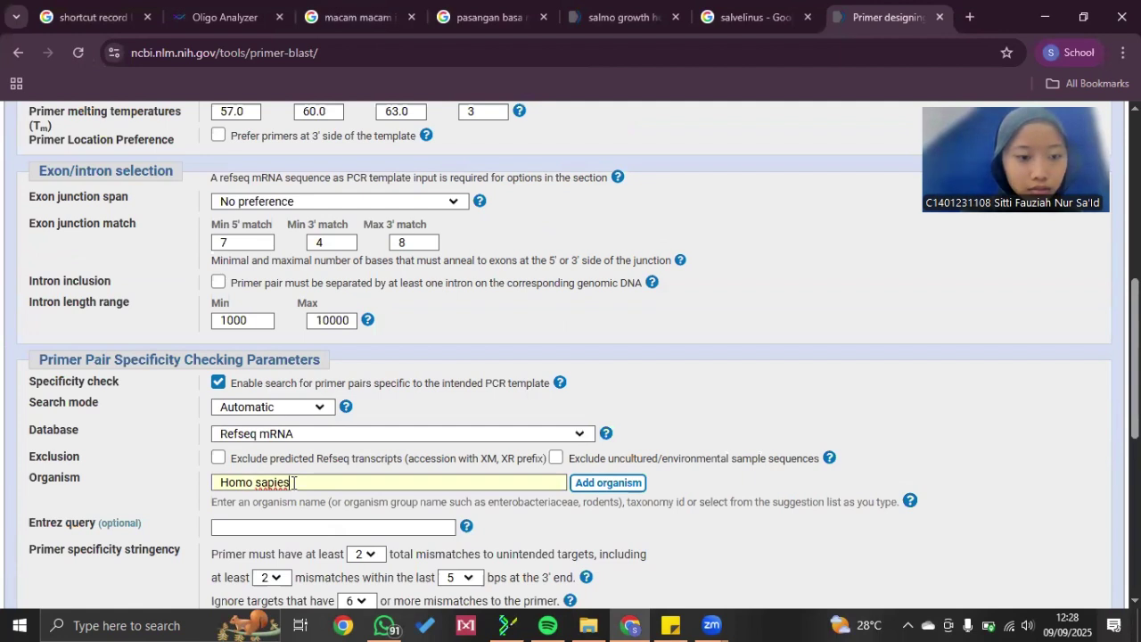
{"action": "key", "text": "BackSpace"}
{"action": "key", "text": "BackSpace"}
{"action": "key", "text": "BackSpace"}
{"action": "key", "text": "BackSpace"}
{"action": "key", "text": "BackSpace"}
{"action": "key", "text": "BackSpace"}
{"action": "key", "text": "BackSpace"}
{"action": "key", "text": "BackSpace"}
{"action": "key", "text": "BackSpace"}
{"action": "key", "text": "BackSpace"}
{"action": "key", "text": "BackSpace"}
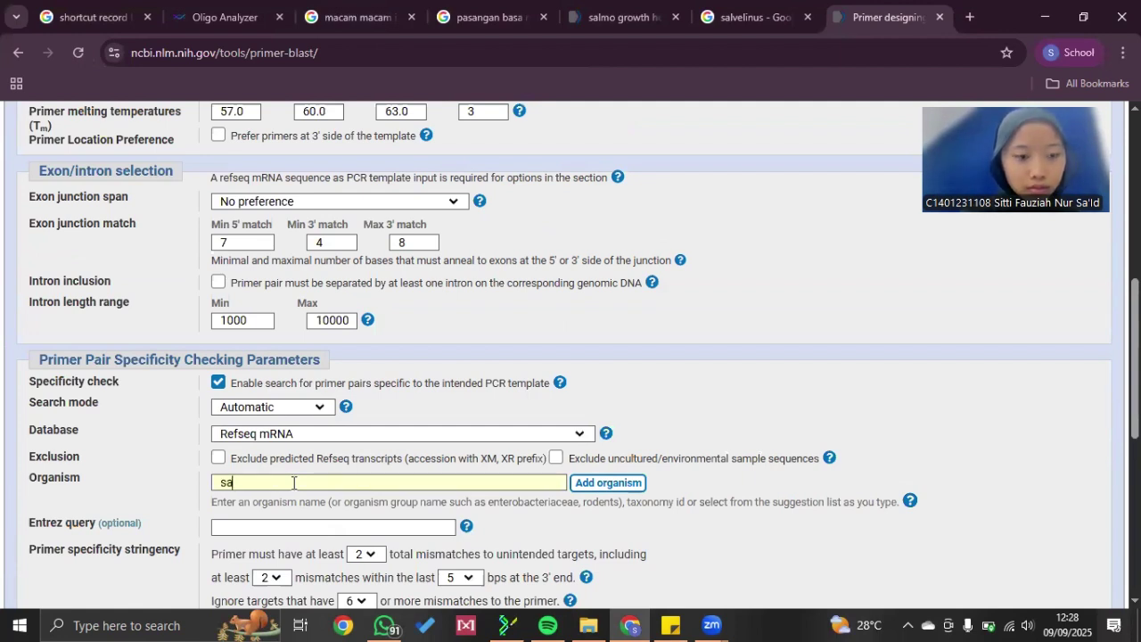
{"action": "type", "text": "lve"}
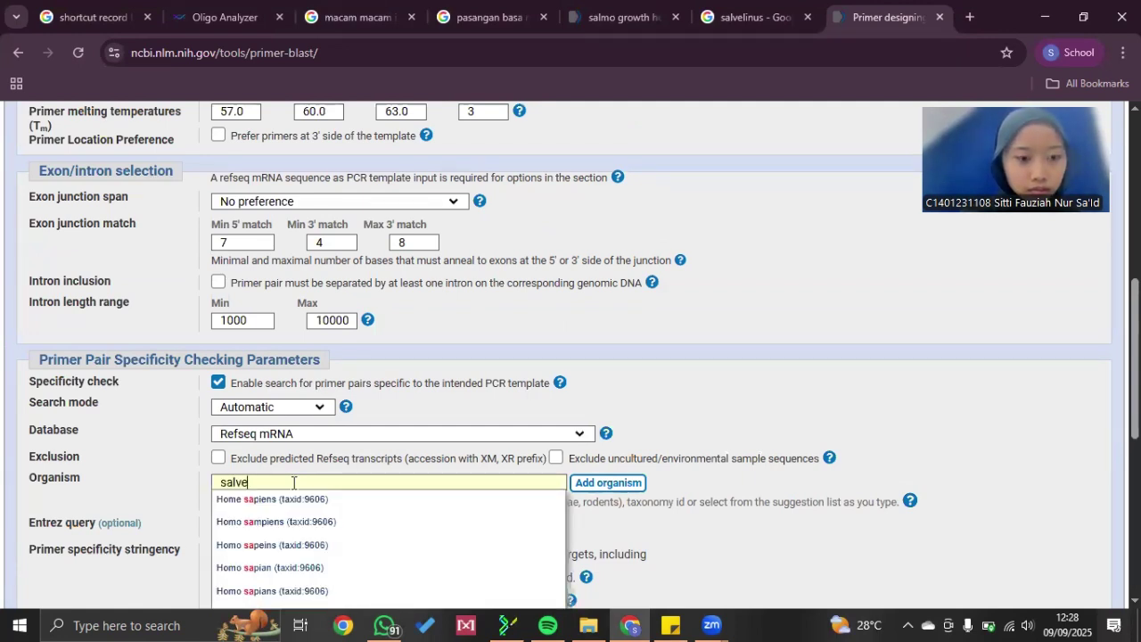
{"action": "type", "text": "ni"}
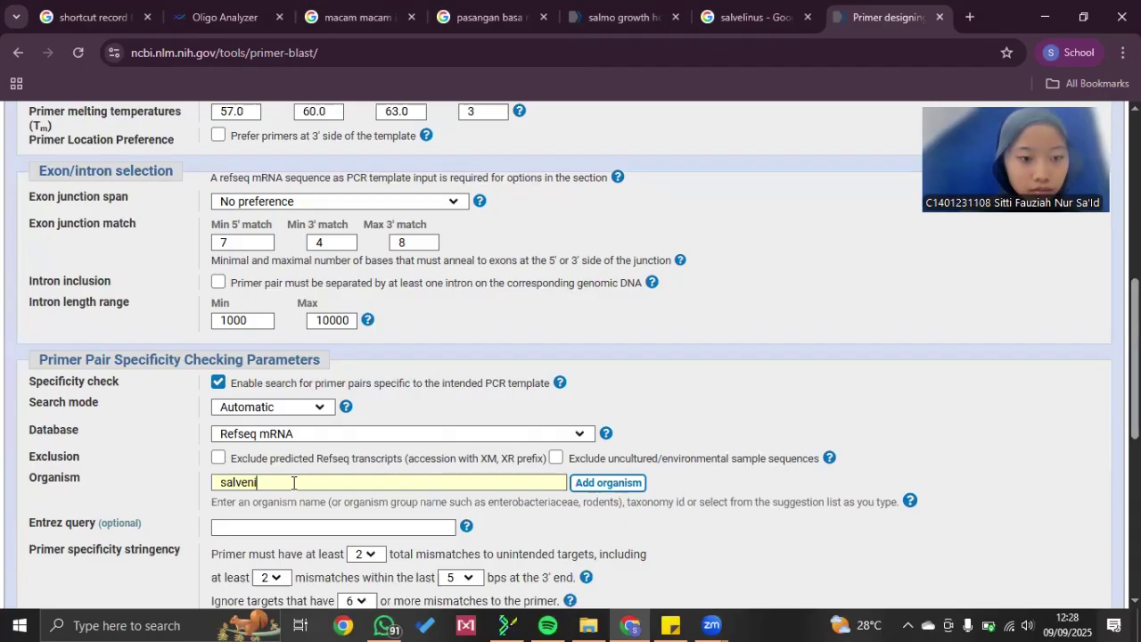
{"action": "key", "text": "BackSpace"}
{"action": "key", "text": "BackSpace"}
{"action": "key", "text": "BackSpace"}
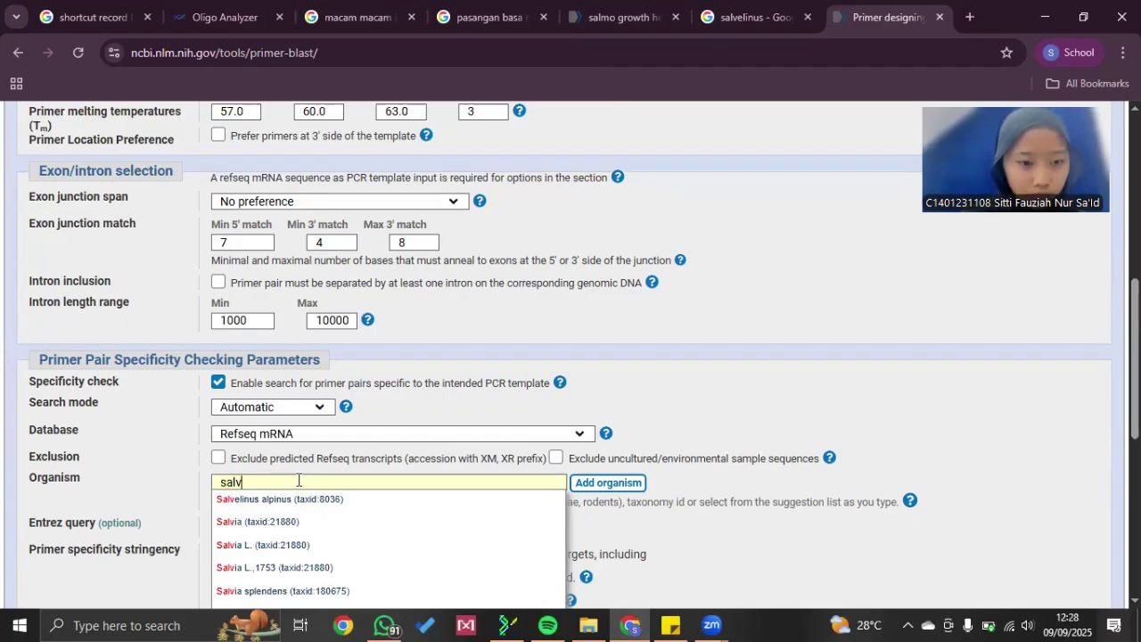
{"action": "type", "text": "elinu"}
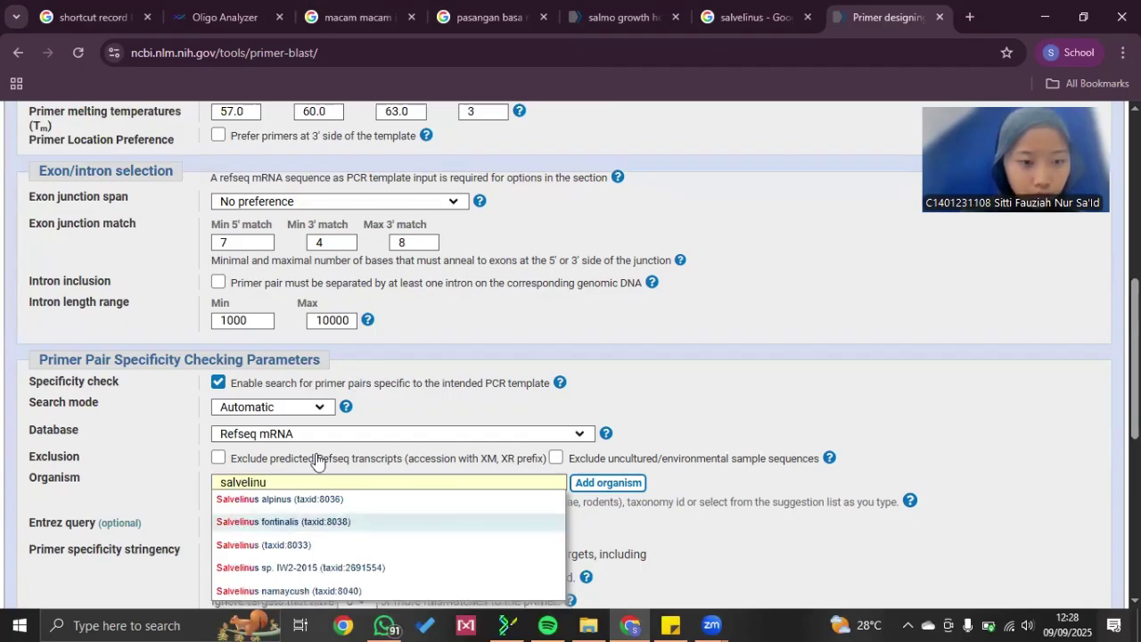
{"action": "key", "text": "Return"}
Run the Primer-BLAST search and examine the specificity result and detailed report for the primer pair.
{"action": "scroll", "coordinate": [325, 448], "scroll_direction": "down", "scroll_amount": 4}
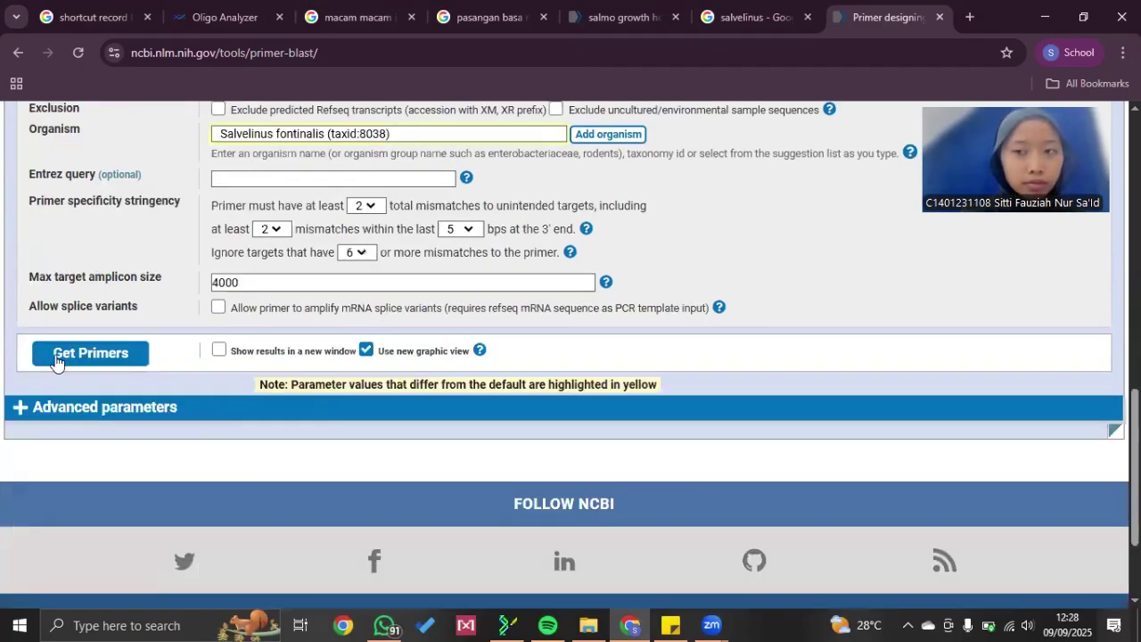
{"action": "left_click", "coordinate": [55, 357]}
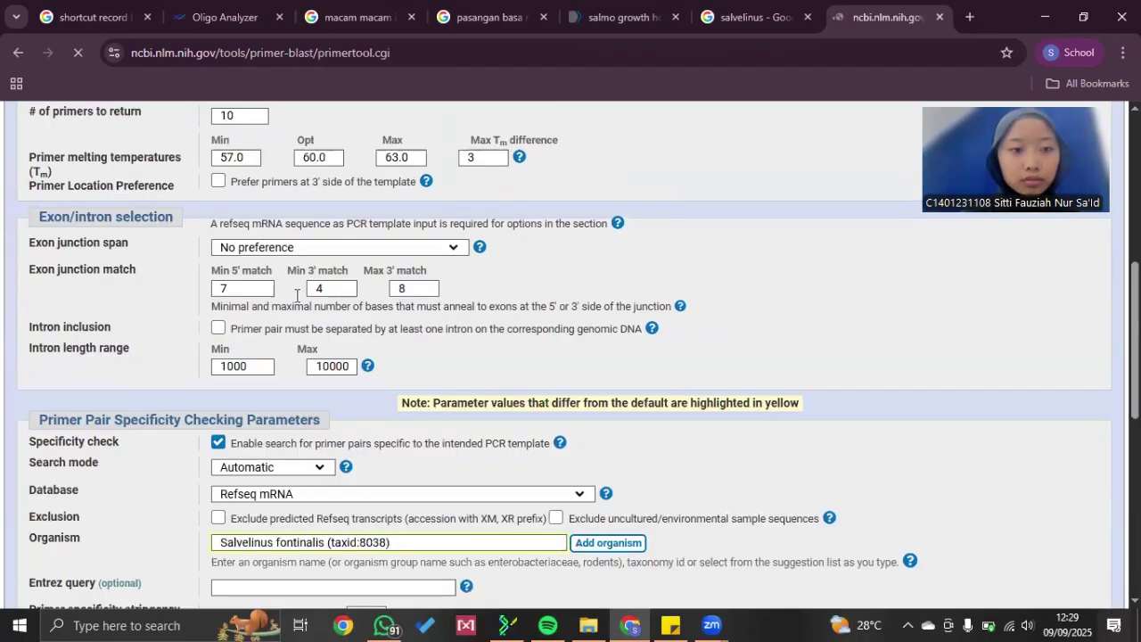
{"action": "scroll", "coordinate": [297, 301], "scroll_direction": "down", "scroll_amount": 1}
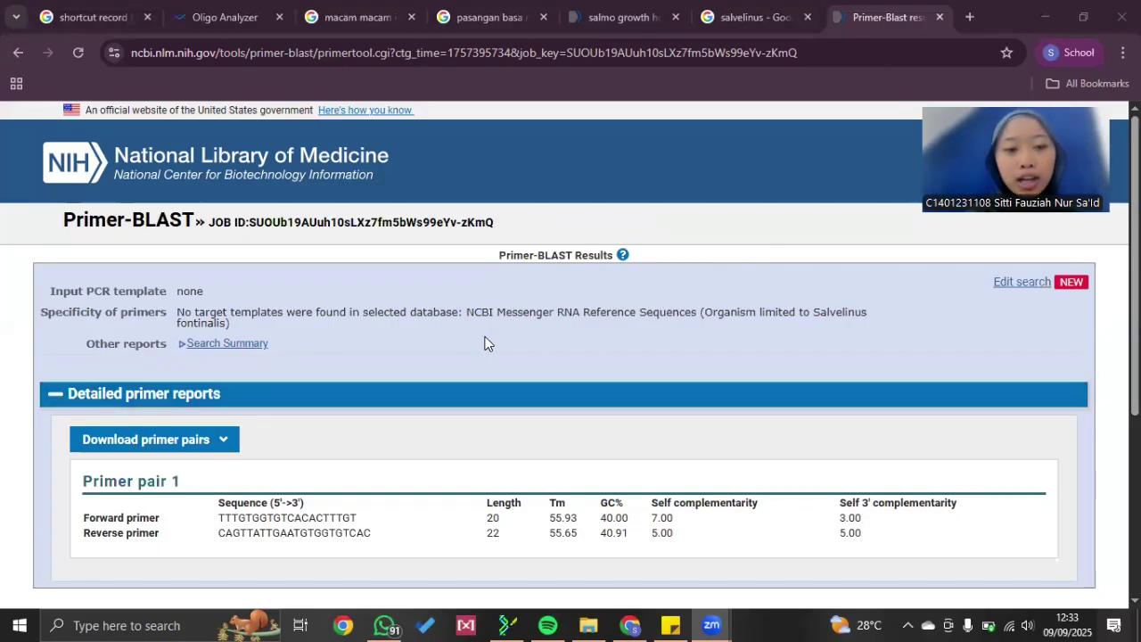
{"action": "scroll", "coordinate": [453, 306], "scroll_direction": "down", "scroll_amount": 2}
{"action": "scroll", "coordinate": [649, 256], "scroll_direction": "down", "scroll_amount": 2}
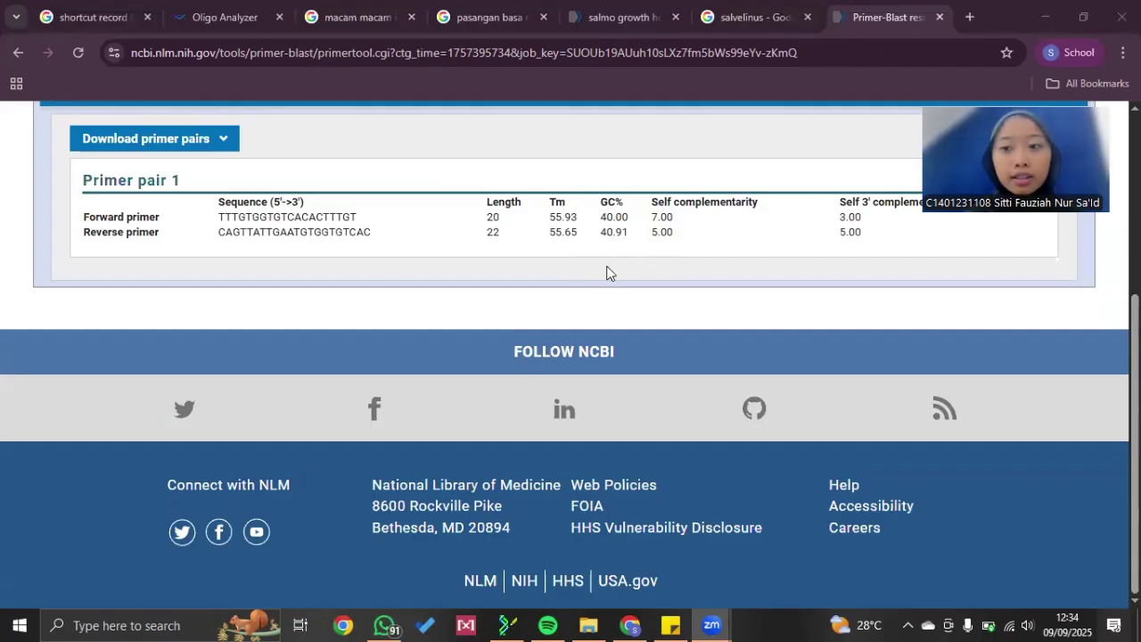
{"action": "scroll", "coordinate": [606, 266], "scroll_direction": "up", "scroll_amount": 2}
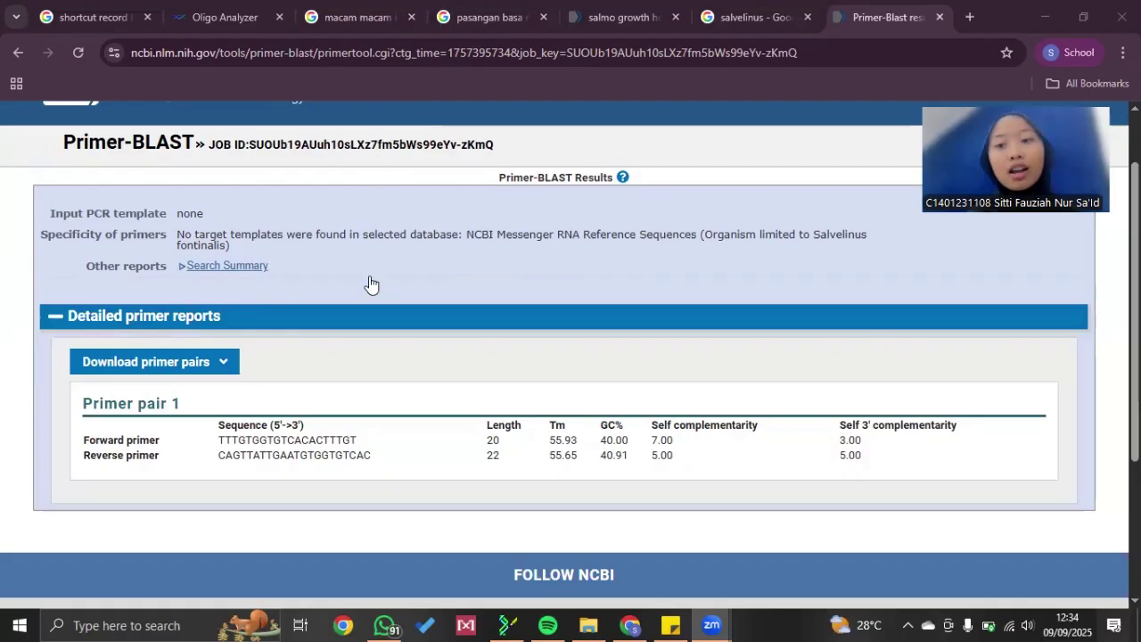
{"action": "left_click", "coordinate": [543, 320]}
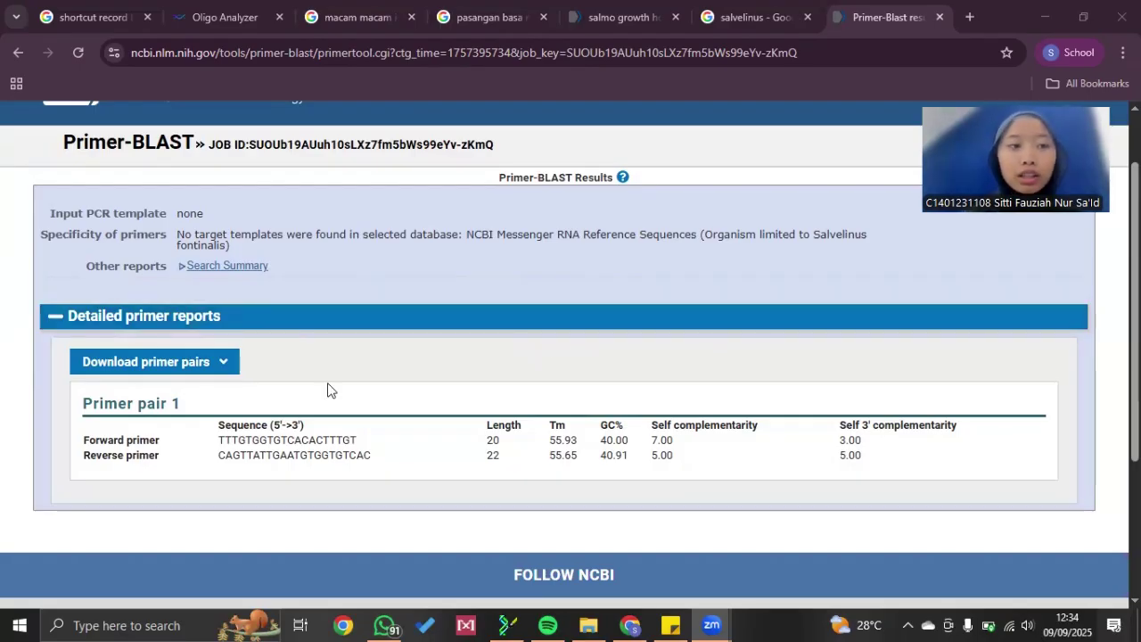
Switch to BioEdit, minimise the open single-sequence alignment, and create a new maximised blank alignment.
{"action": "key", "text": "alt+Tab"}
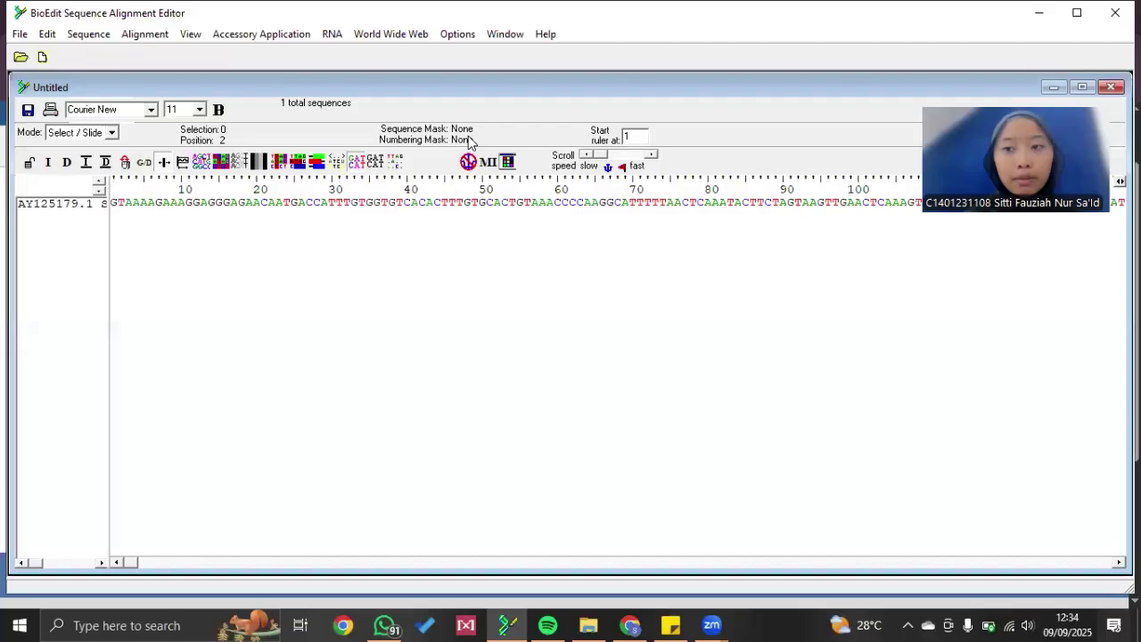
{"action": "left_click", "coordinate": [1054, 86]}
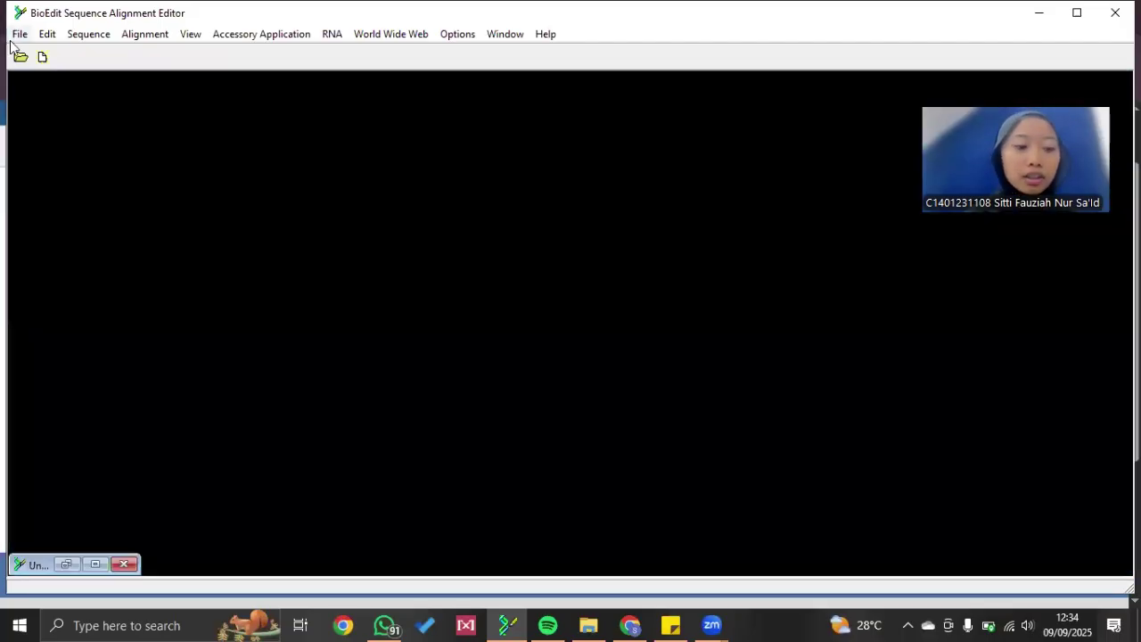
{"action": "left_click", "coordinate": [19, 33]}
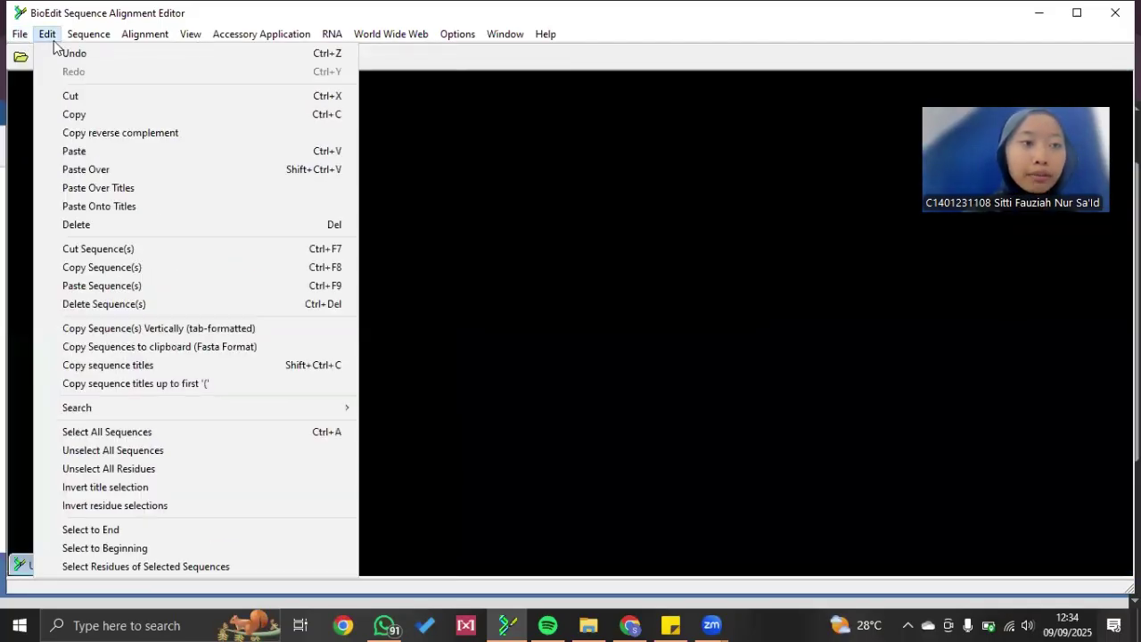
{"action": "left_click", "coordinate": [40, 60]}
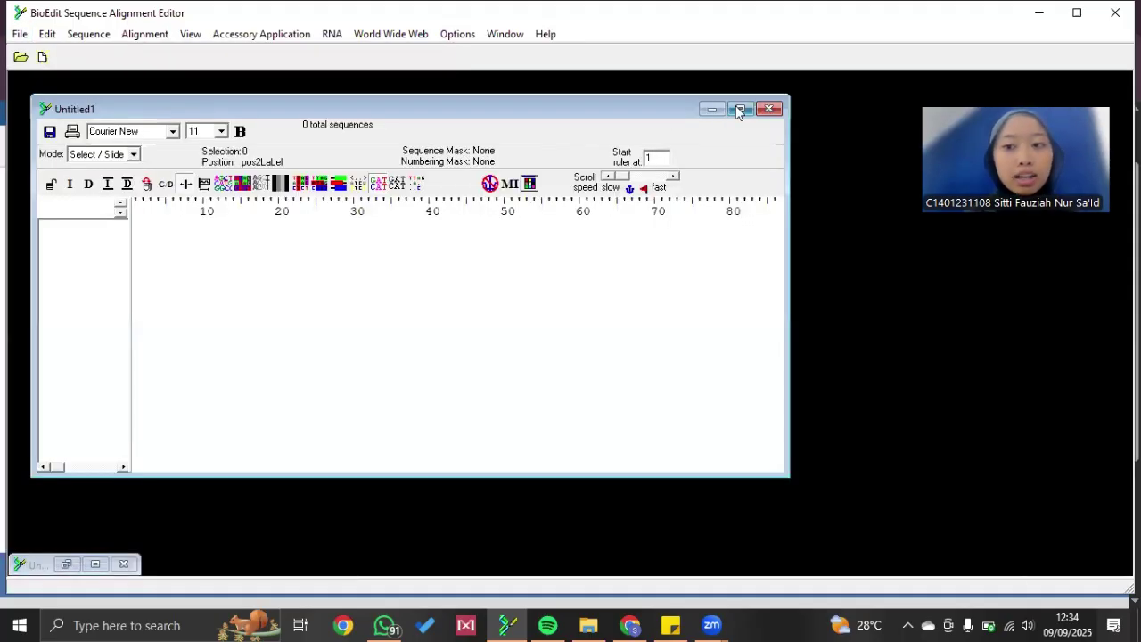
{"action": "left_click", "coordinate": [739, 109]}
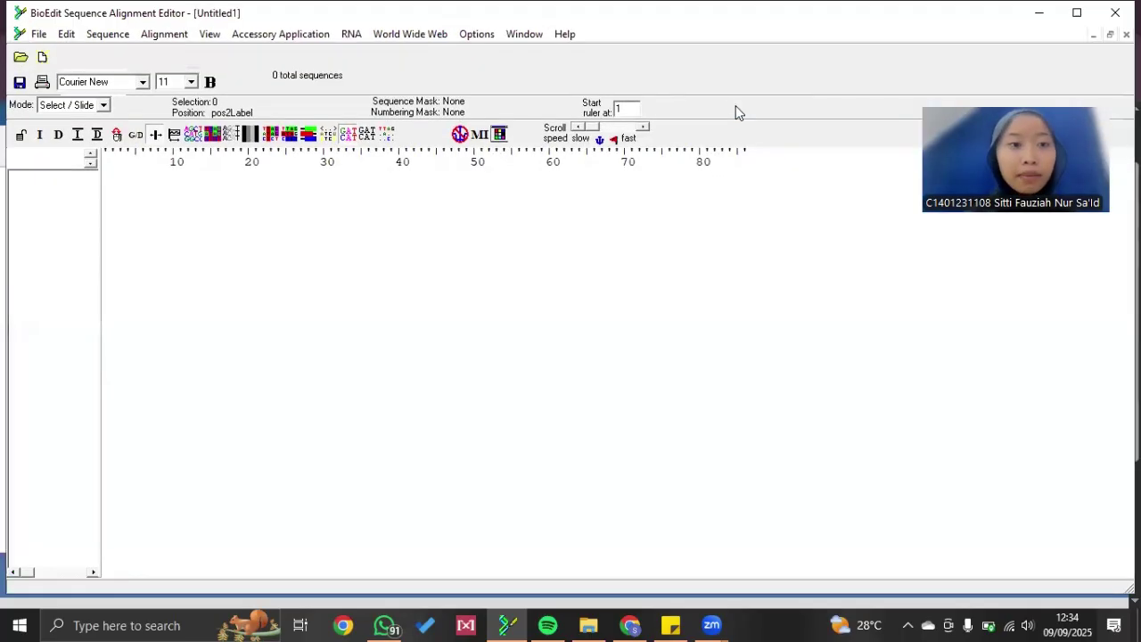
Import Salmo salar, Salmo trutta, Salvelinus fontinalis and Salvelinus namaycush from Downloads' BIOTEKNOLOGI PRIMER folder, showing all file types.
{"action": "left_click", "coordinate": [39, 34]}
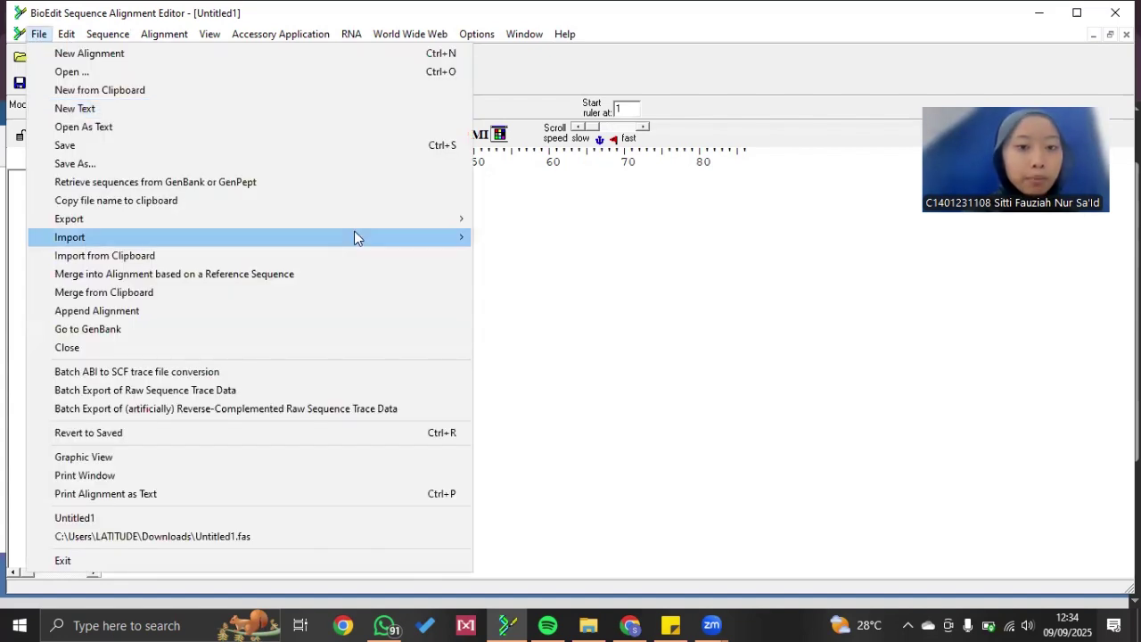
{"action": "left_click", "coordinate": [601, 235]}
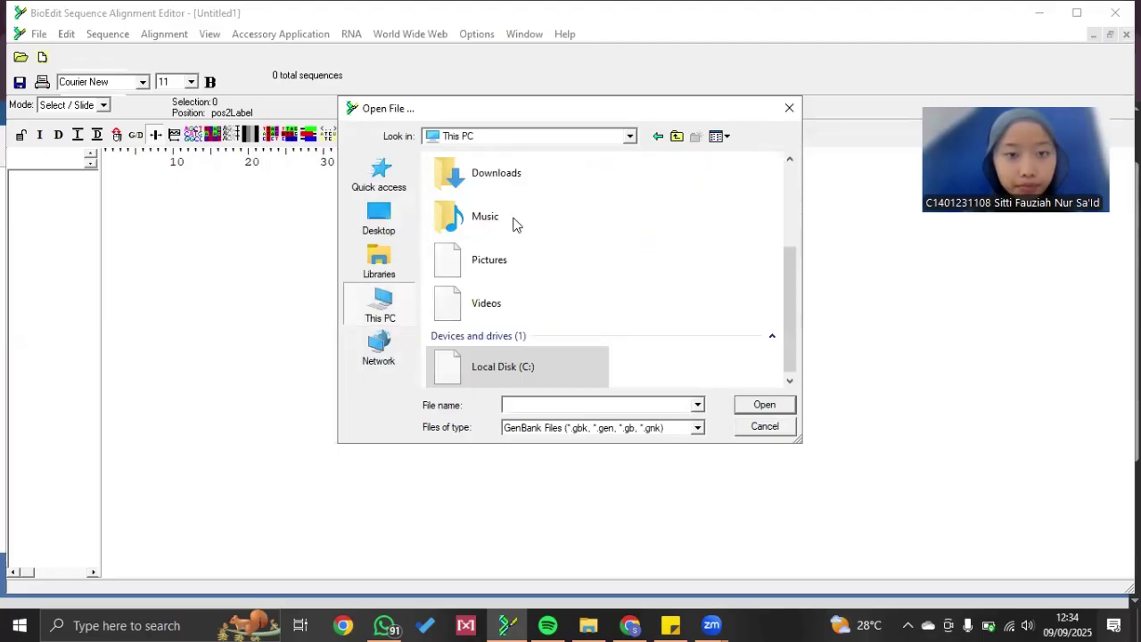
{"action": "left_click", "coordinate": [630, 137]}
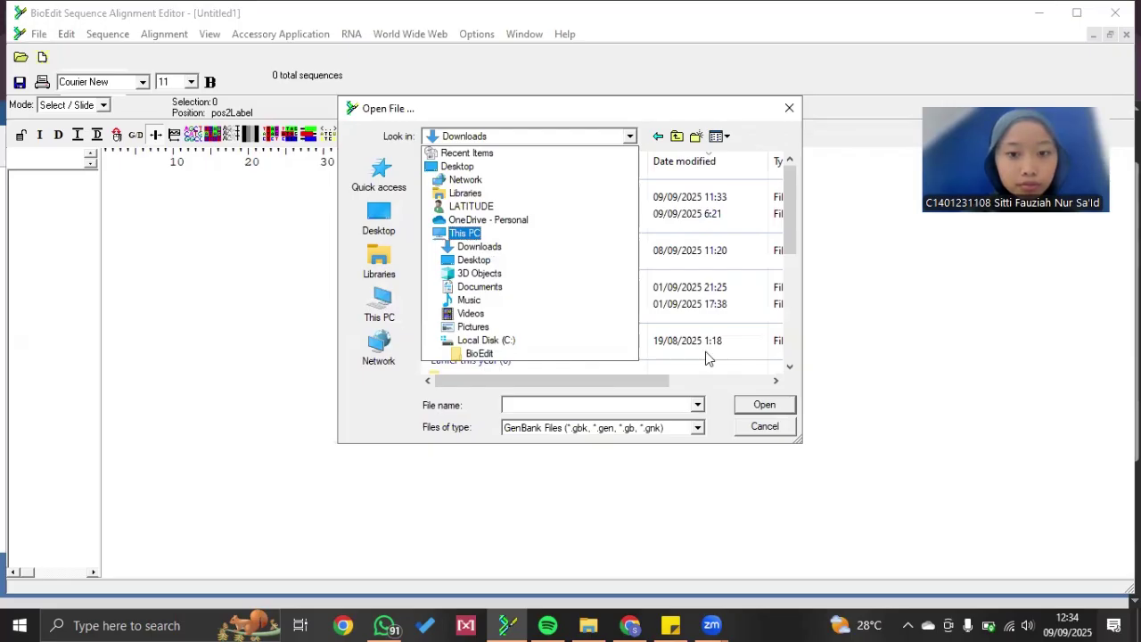
{"action": "left_click", "coordinate": [697, 432]}
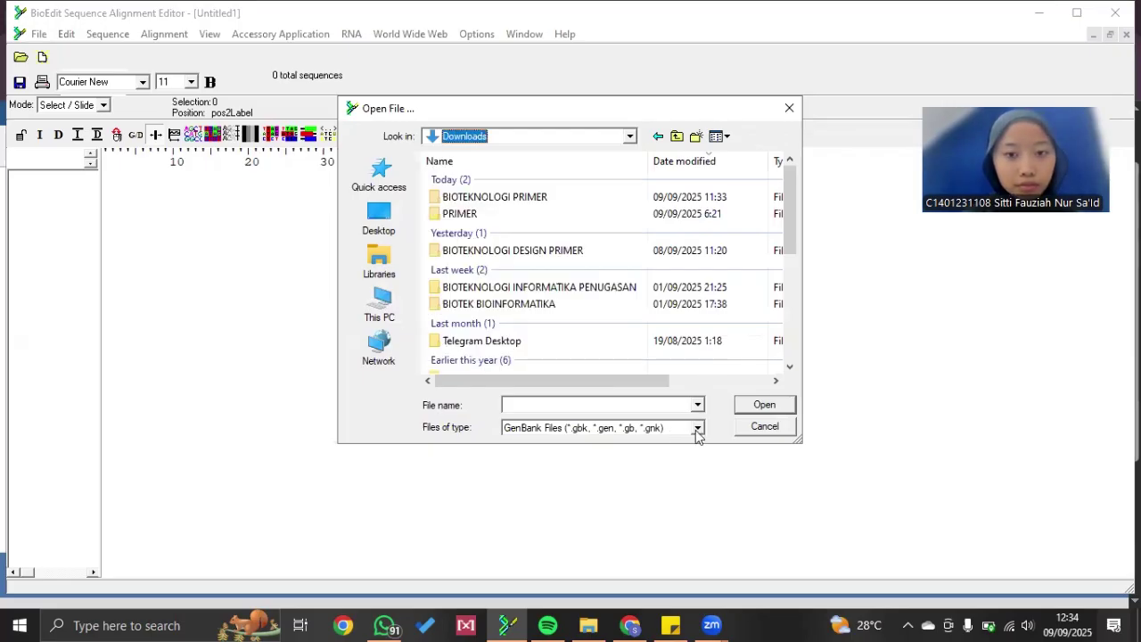
{"action": "left_click", "coordinate": [634, 432]}
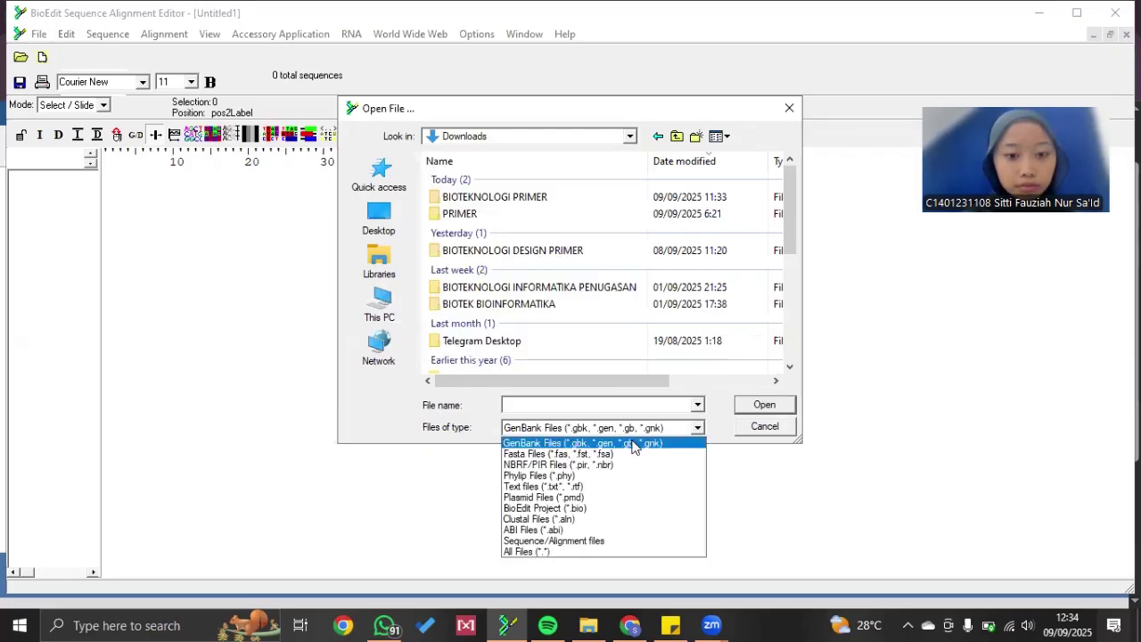
{"action": "left_click", "coordinate": [580, 552]}
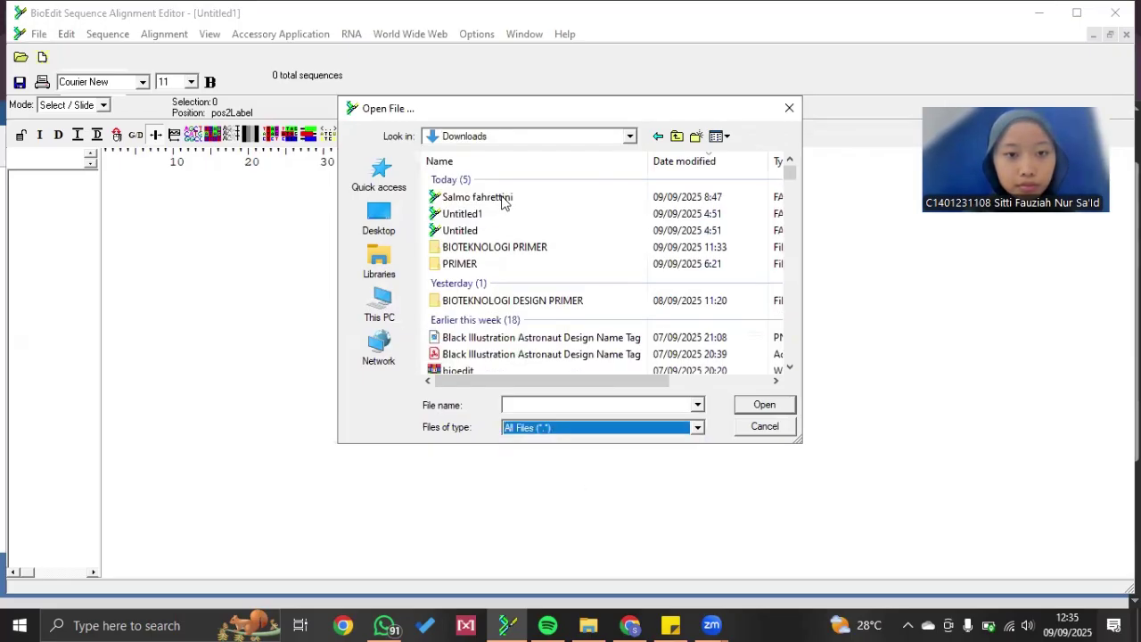
{"action": "double_click", "coordinate": [482, 251]}
{"action": "left_click_drag", "start_coordinate": [473, 257], "coordinate": [489, 191]}
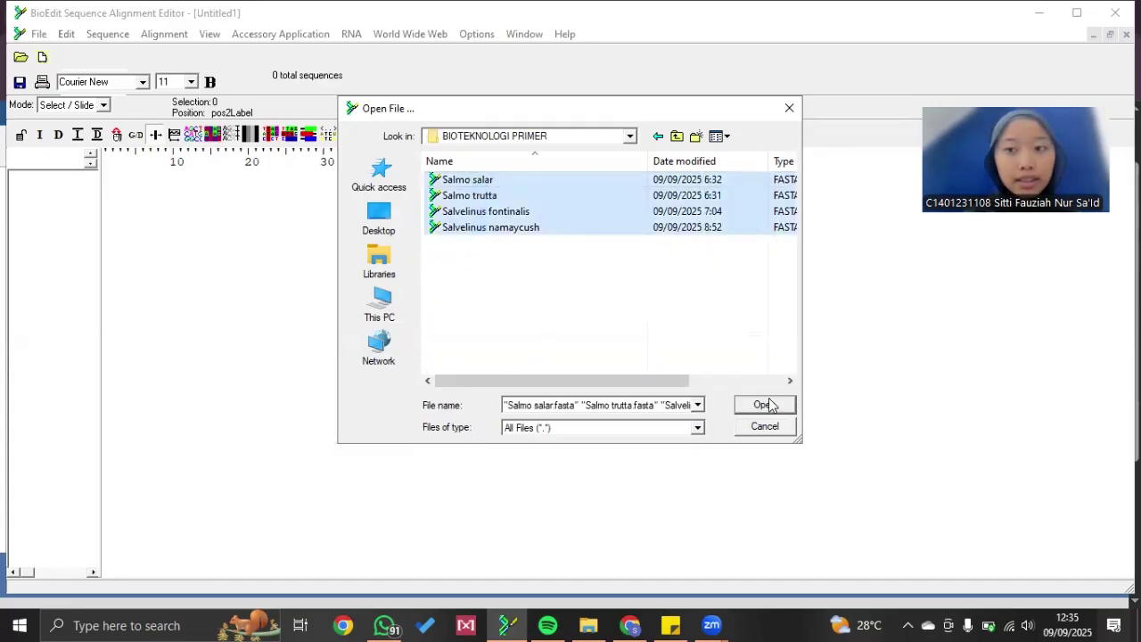
{"action": "left_click", "coordinate": [768, 404]}
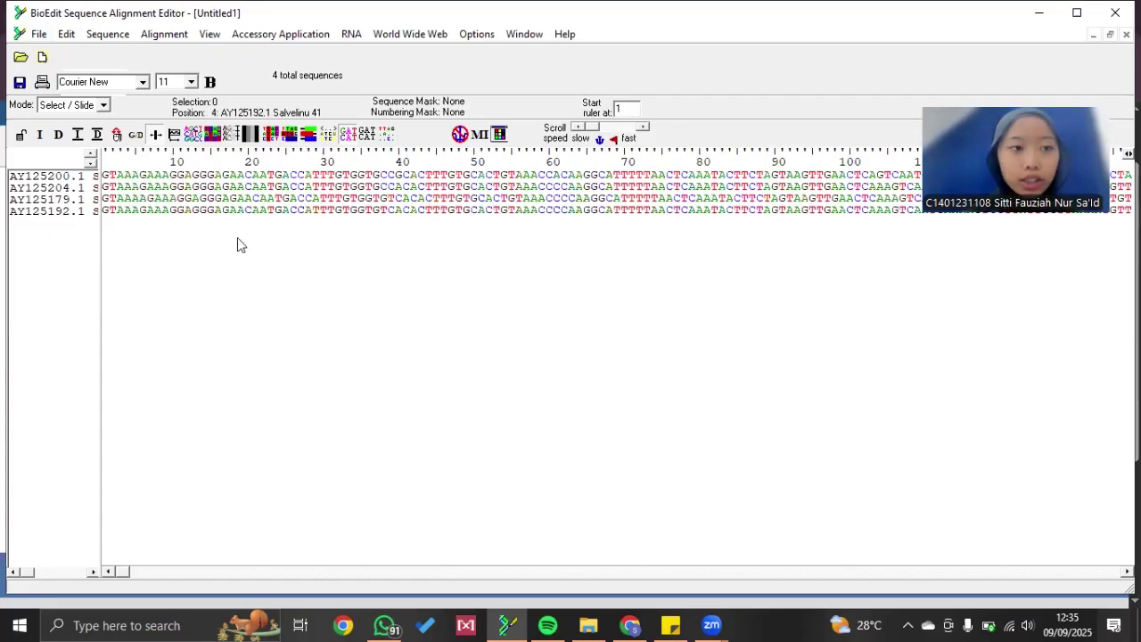
Shorten the AY125192.1 sequence's name to Salvelinus namaycush, removing the accession and gene description, and apply the change.
{"action": "double_click", "coordinate": [48, 214]}
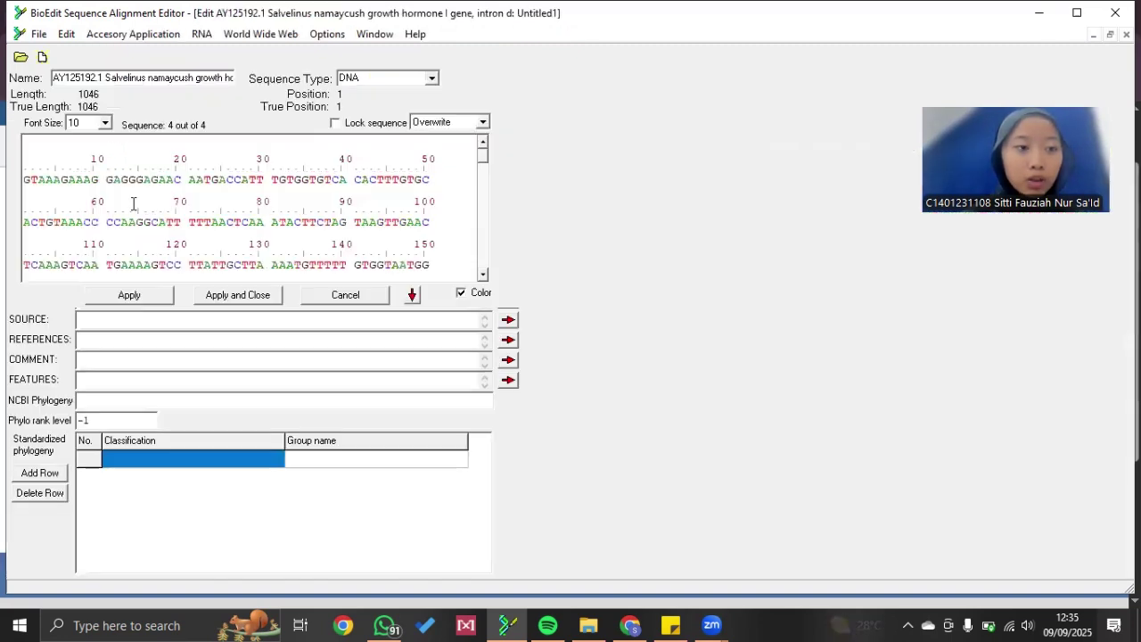
{"action": "left_click", "coordinate": [106, 78]}
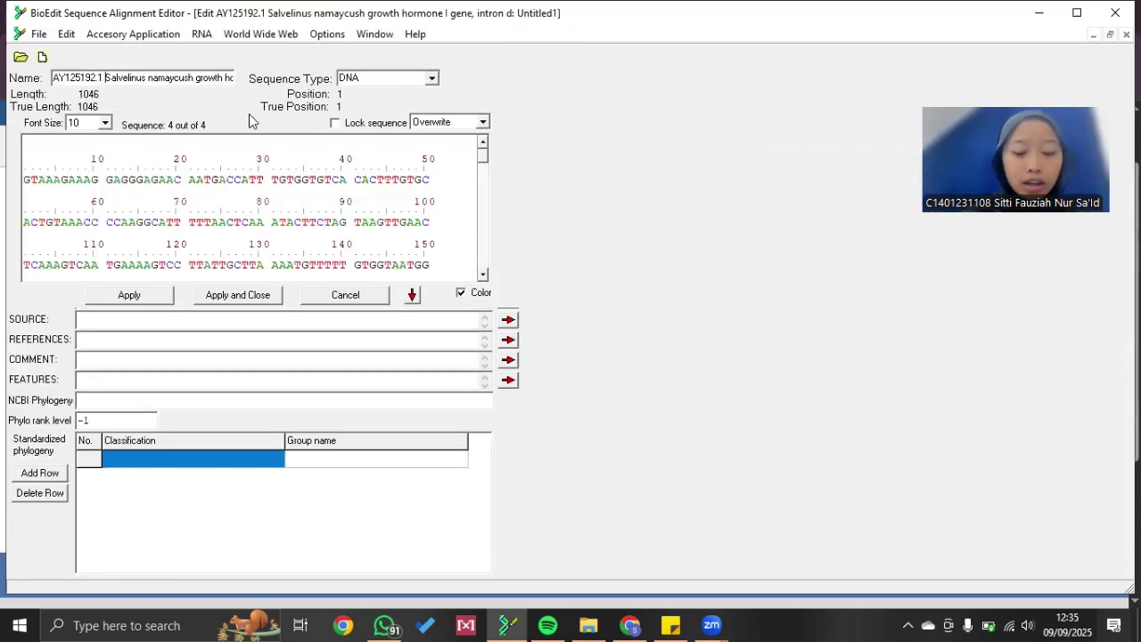
{"action": "key", "text": "BackSpace"}
{"action": "key", "text": "BackSpace"}
{"action": "key", "text": "BackSpace"}
{"action": "key", "text": "BackSpace"}
{"action": "key", "text": "BackSpace"}
{"action": "key", "text": "BackSpace"}
{"action": "key", "text": "BackSpace"}
{"action": "key", "text": "BackSpace"}
{"action": "key", "text": "BackSpace"}
{"action": "key", "text": "BackSpace"}
{"action": "key", "text": "BackSpace"}
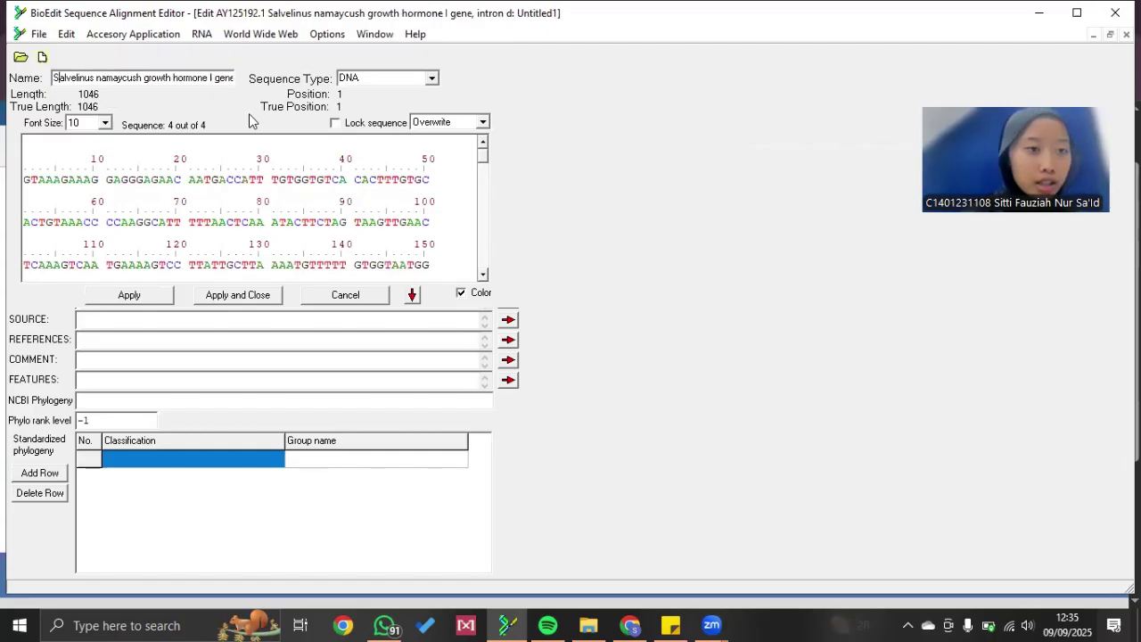
{"action": "key", "text": "ctrl+Right"}
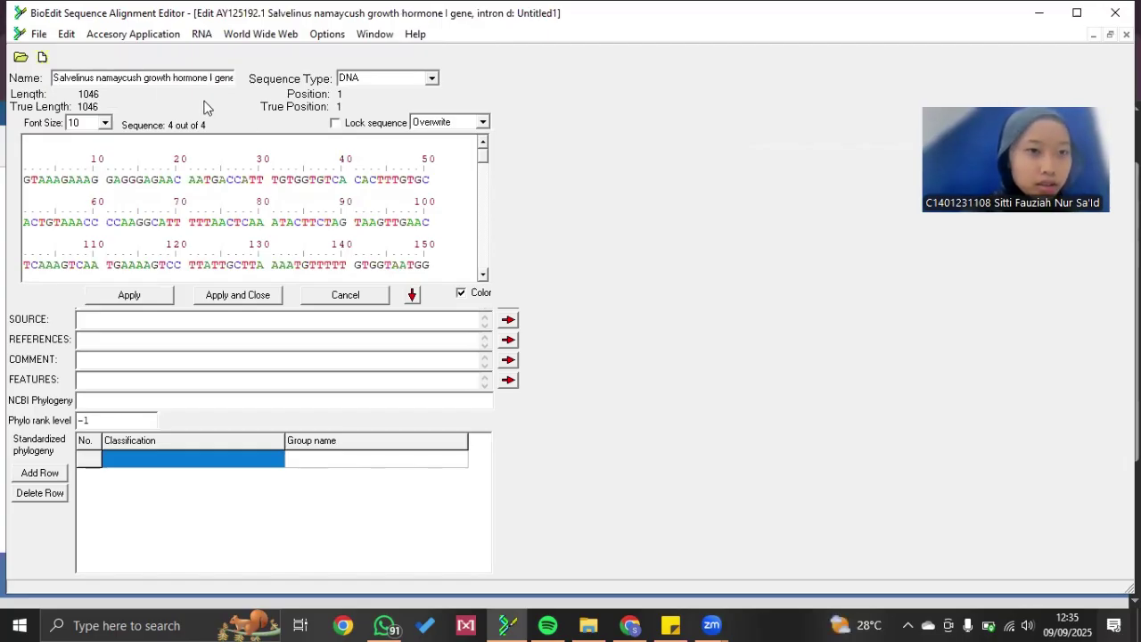
{"action": "left_click", "coordinate": [144, 79]}
{"action": "left_click_drag", "start_coordinate": [209, 81], "coordinate": [264, 89]}
{"action": "key", "text": "BackSpace"}
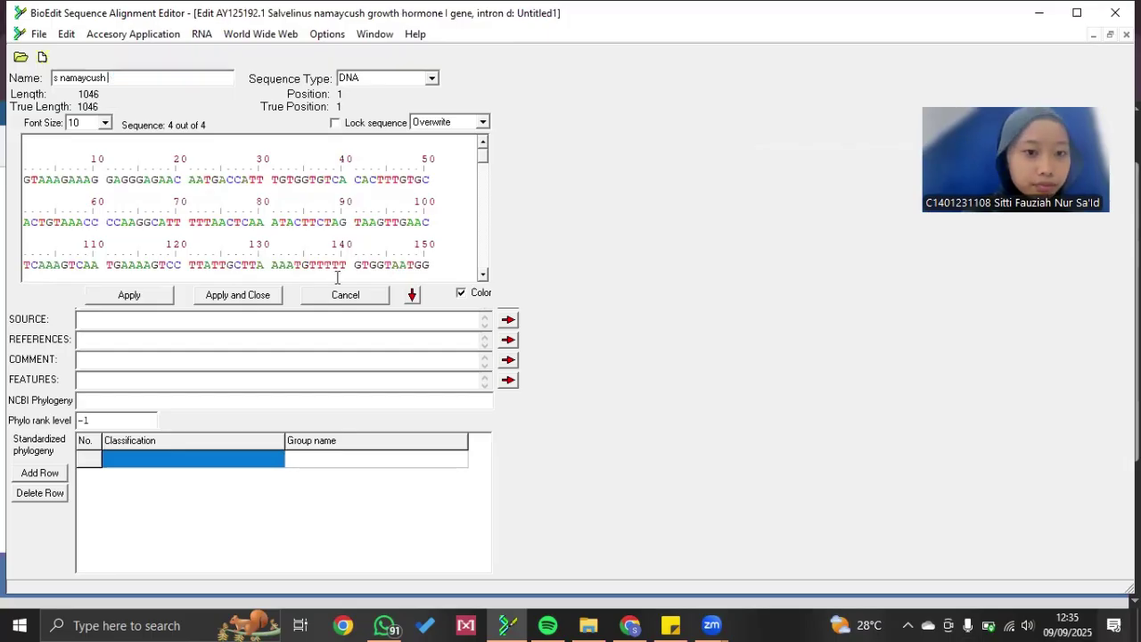
{"action": "left_click", "coordinate": [260, 294]}
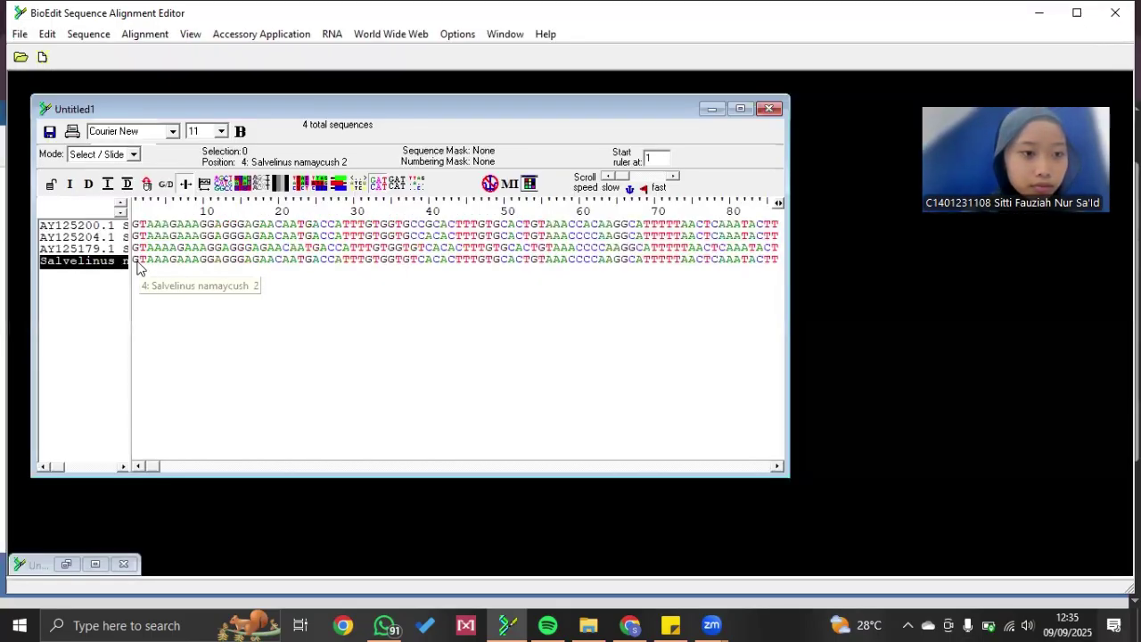
Shorten the AY125179.1 sequence's name to Salvelinus fontinalis, removing the accession and gene description, and apply the change.
{"action": "left_click", "coordinate": [107, 250]}
{"action": "double_click", "coordinate": [107, 249]}
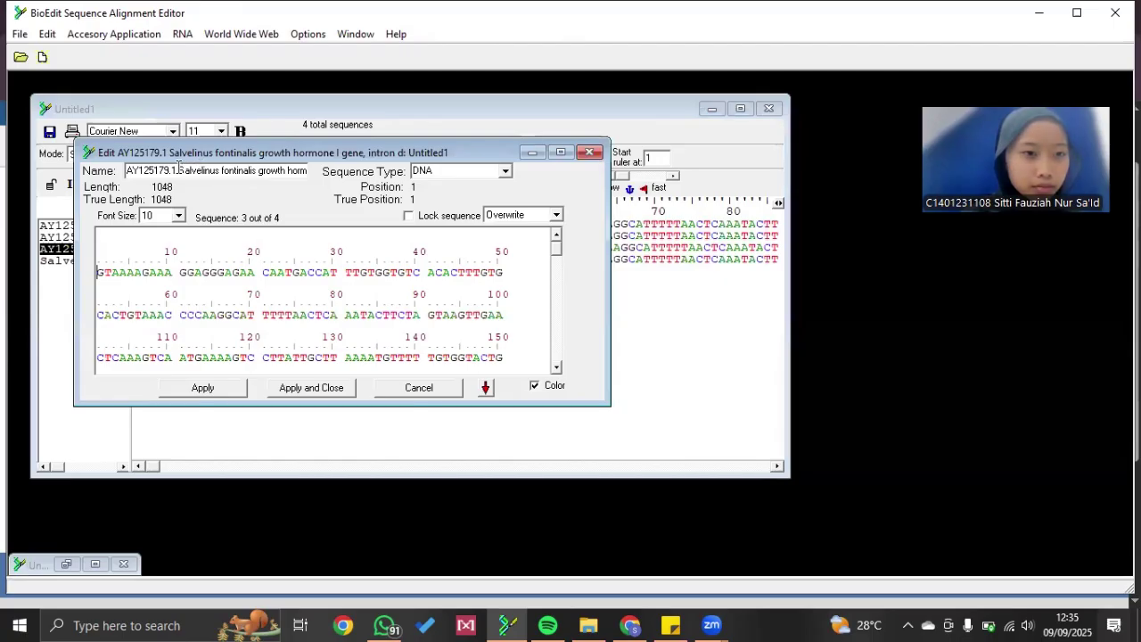
{"action": "double_click", "coordinate": [177, 171]}
{"action": "key", "text": "BackSpace"}
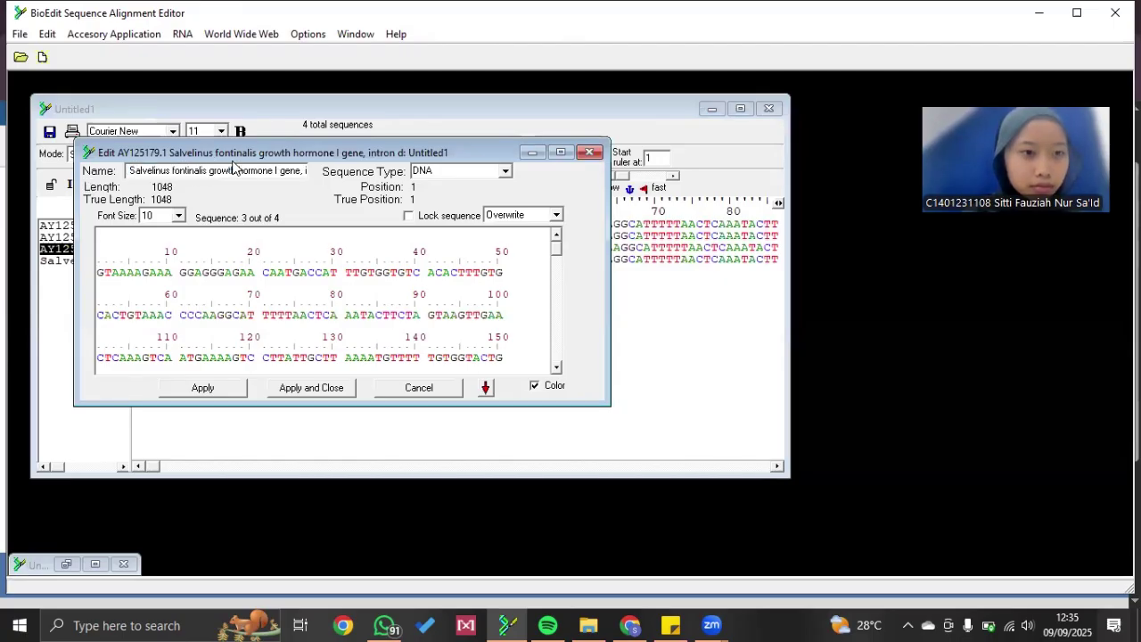
{"action": "left_click", "coordinate": [210, 170]}
{"action": "key", "text": "shift+End"}
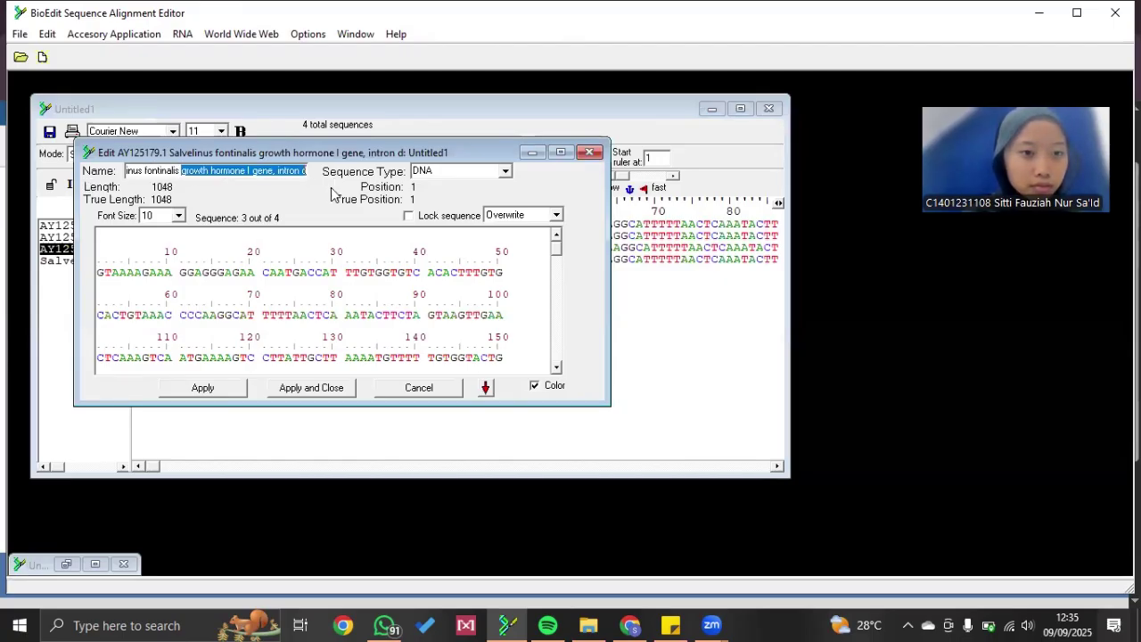
{"action": "key", "text": "BackSpace"}
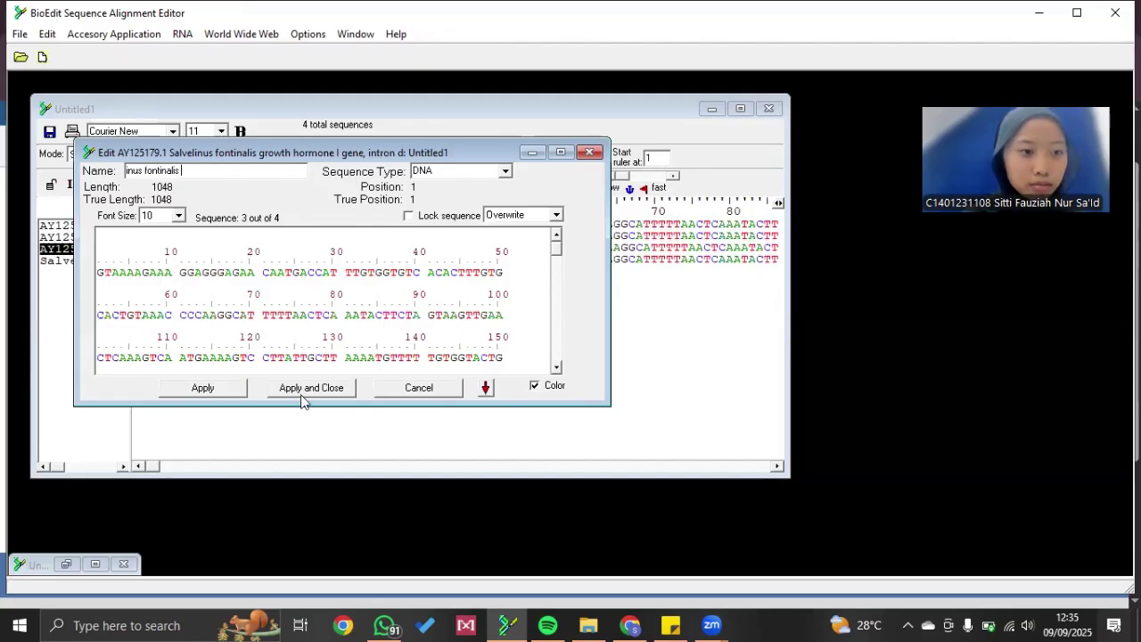
{"action": "key", "text": "Return"}
Shorten the AY125200.1 sequence's name to Salmo salar, removing the accession and gene description, and apply the change.
{"action": "double_click", "coordinate": [94, 228]}
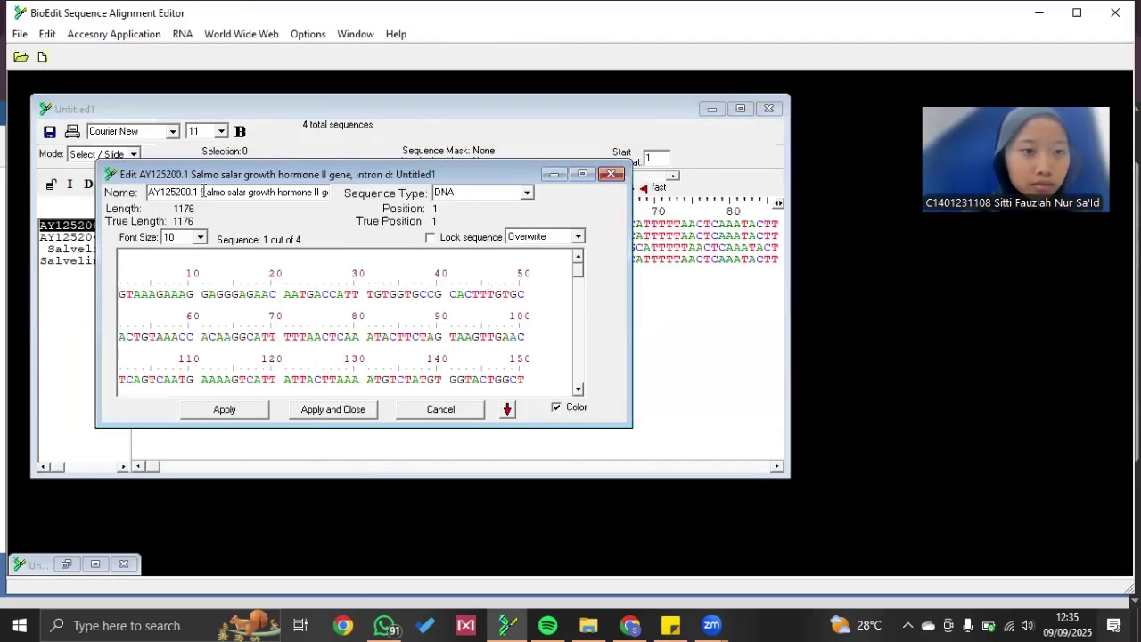
{"action": "left_click", "coordinate": [203, 192]}
{"action": "key", "text": "BackSpace"}
{"action": "key", "text": "BackSpace"}
{"action": "key", "text": "BackSpace"}
{"action": "key", "text": "BackSpace"}
{"action": "key", "text": "BackSpace"}
{"action": "key", "text": "BackSpace"}
{"action": "key", "text": "BackSpace"}
{"action": "key", "text": "BackSpace"}
{"action": "key", "text": "BackSpace"}
{"action": "key", "text": "BackSpace"}
{"action": "key", "text": "BackSpace"}
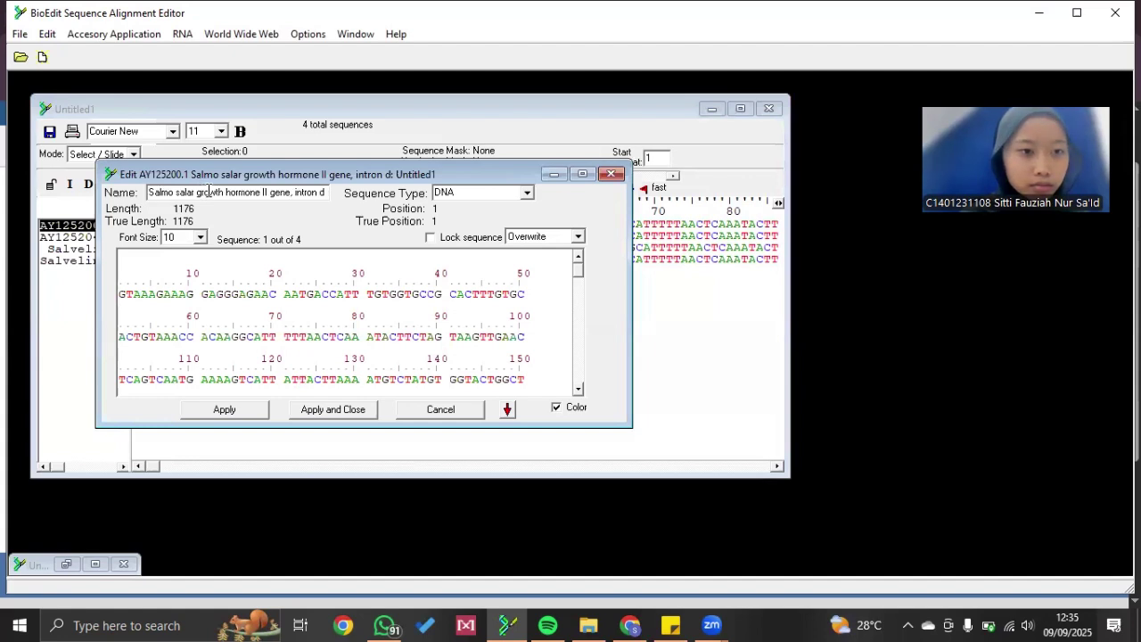
{"action": "key", "text": "shift+End"}
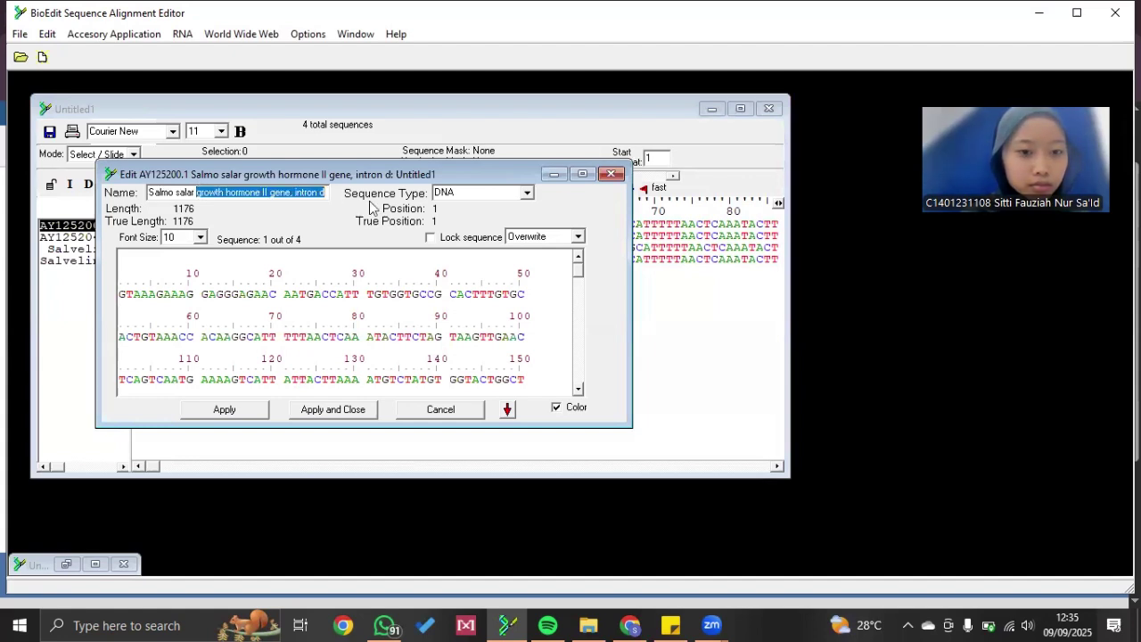
{"action": "key", "text": "BackSpace"}
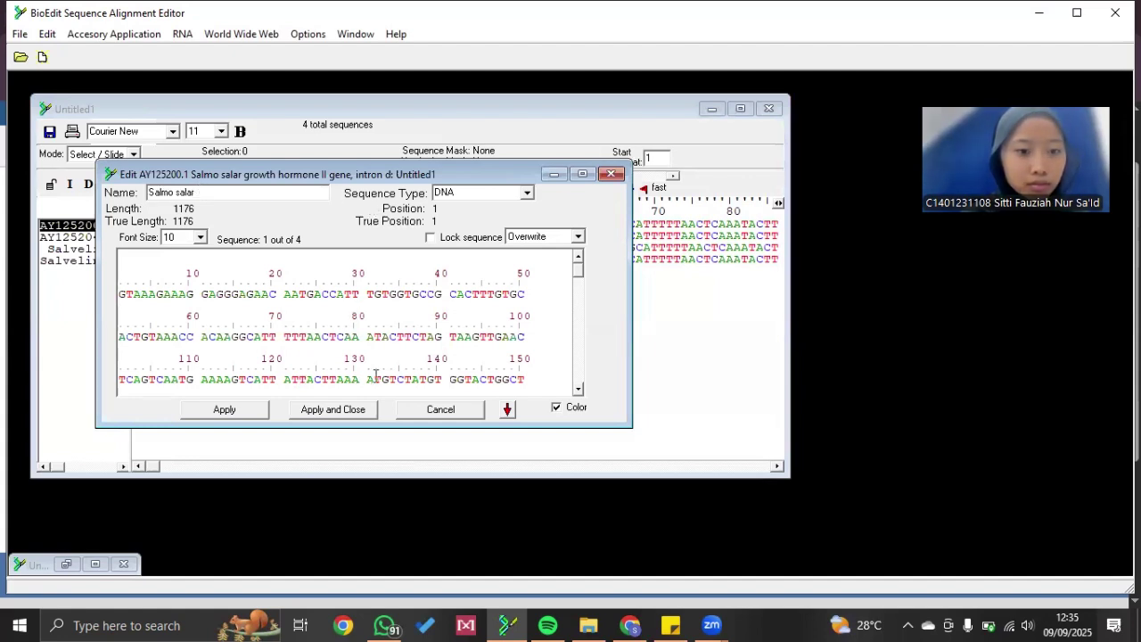
{"action": "left_click", "coordinate": [335, 416]}
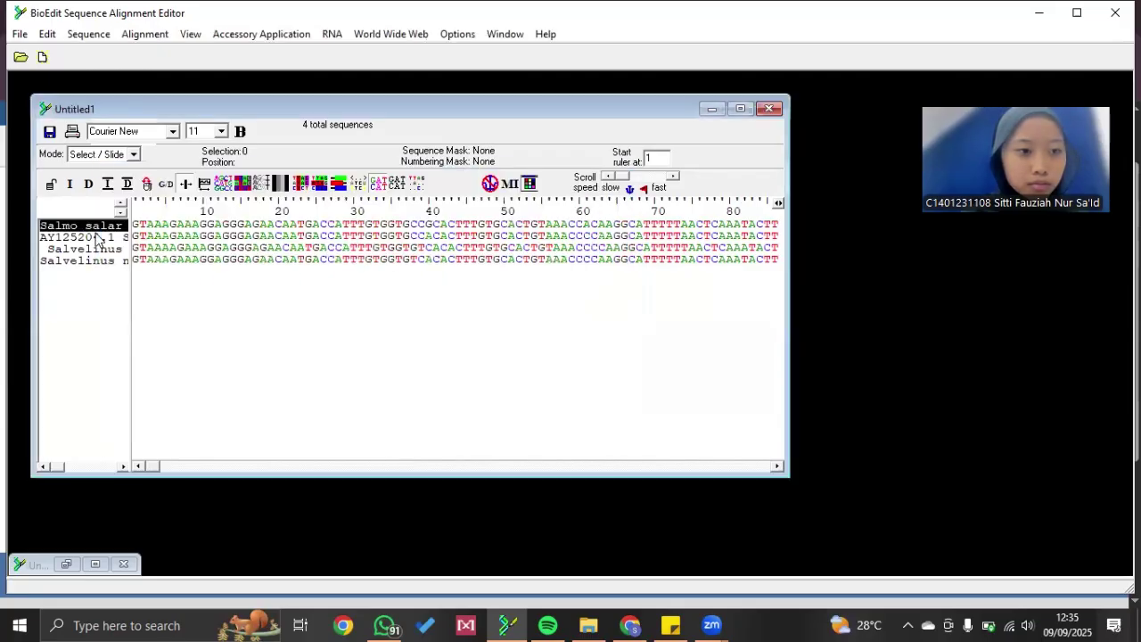
Shorten the AY125204.1 sequence's name to Salmo trutta, removing the accession and gene description, and apply the change.
{"action": "double_click", "coordinate": [98, 239]}
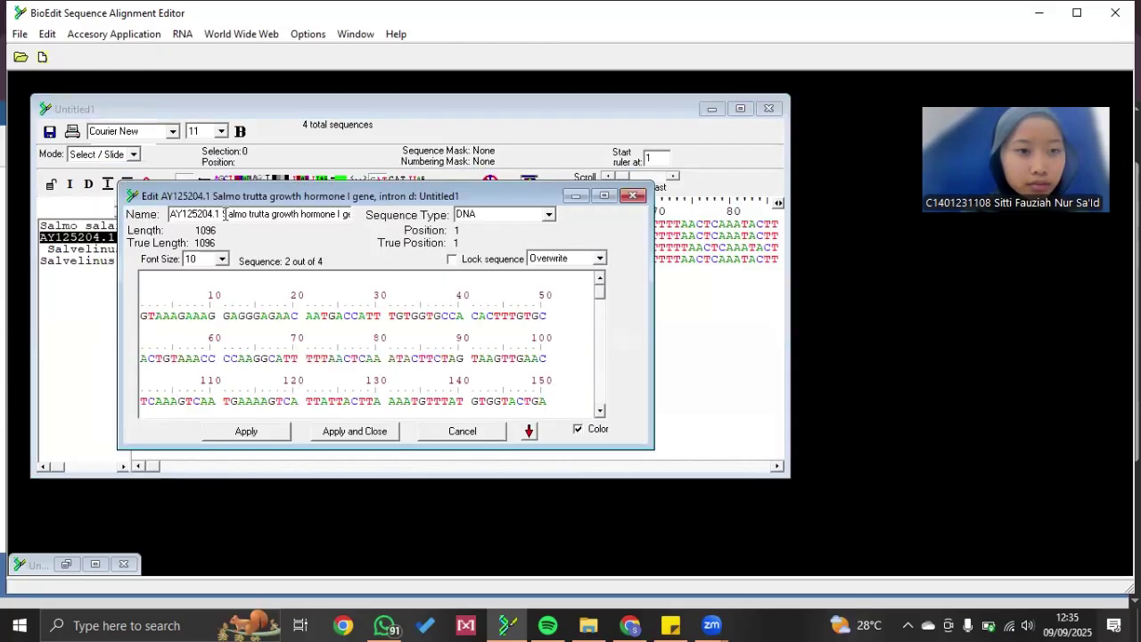
{"action": "left_click_drag", "start_coordinate": [222, 214], "coordinate": [155, 230]}
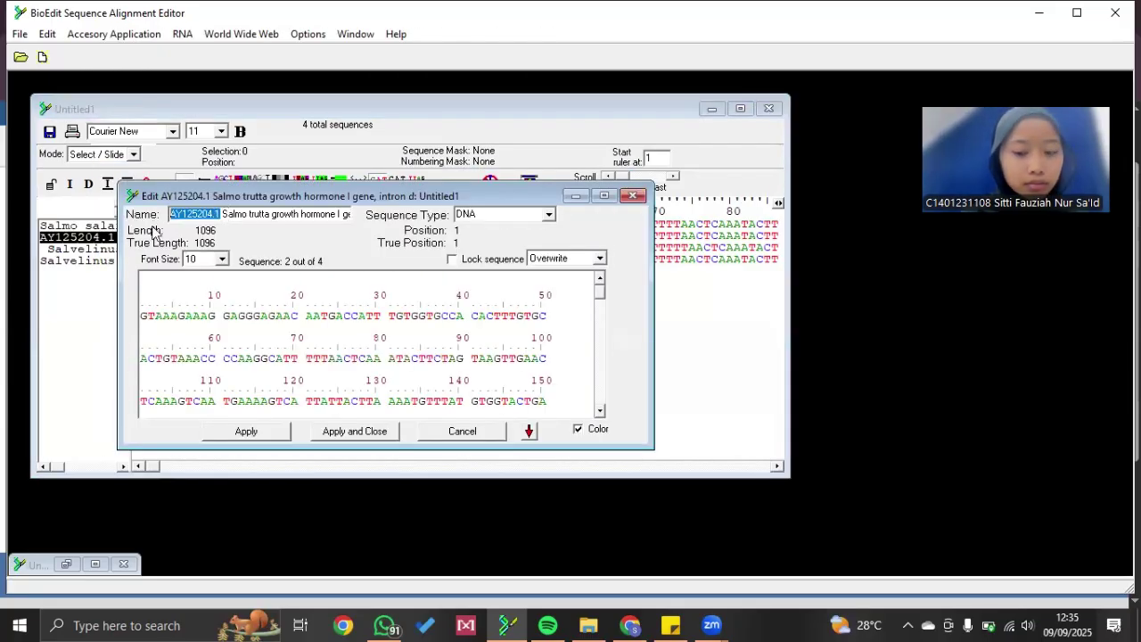
{"action": "key", "text": "BackSpace"}
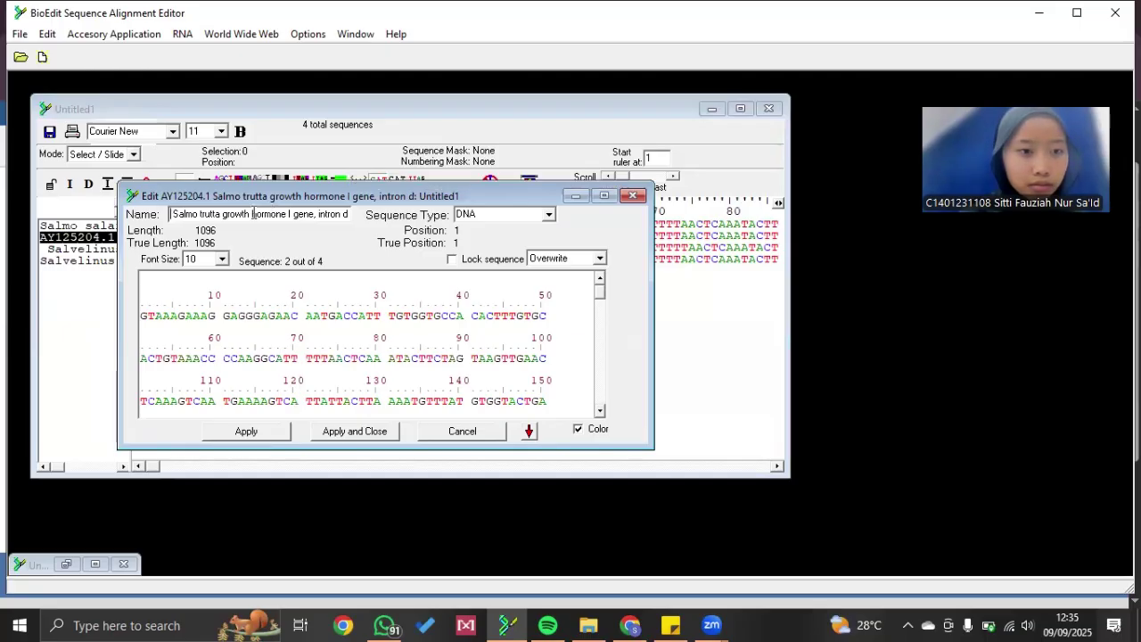
{"action": "left_click", "coordinate": [222, 214]}
{"action": "key", "text": "shift+End"}
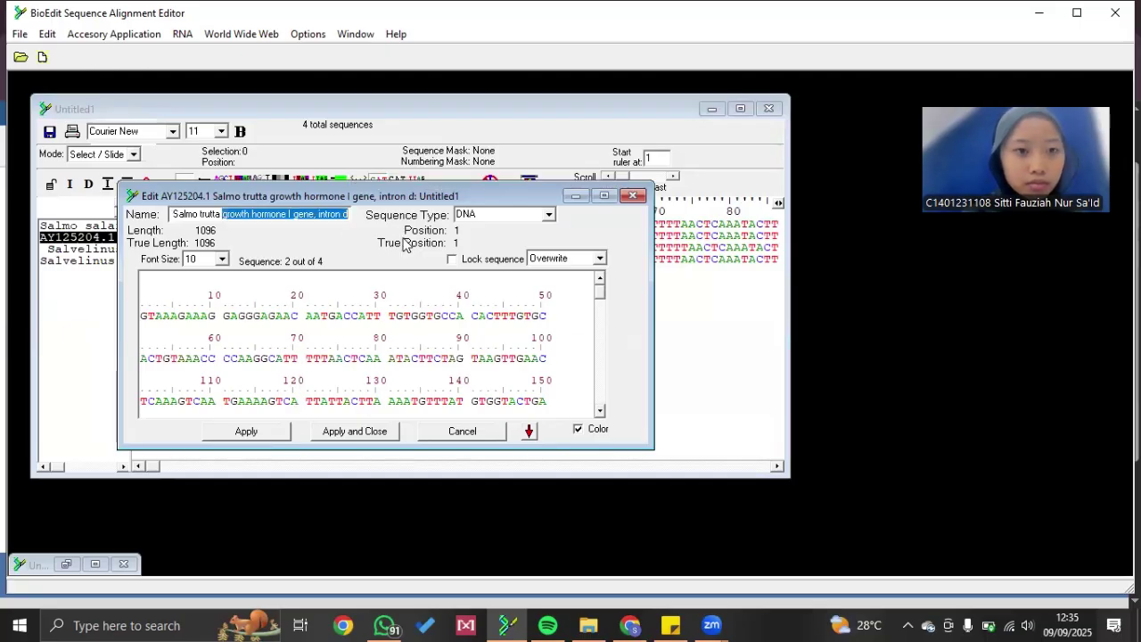
{"action": "key", "text": "BackSpace"}
{"action": "left_click", "coordinate": [361, 431]}
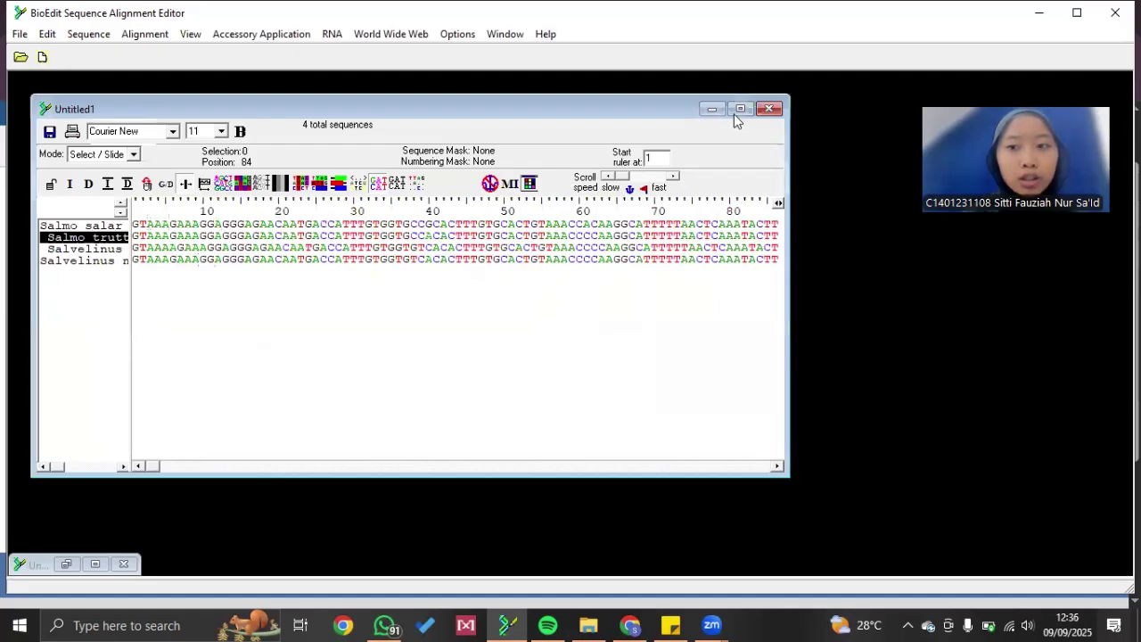
Maximise the alignment, select all four sequences and run a ClustalW full multiple alignment with a bootstrap NJ tree of 1000 bootstraps.
{"action": "left_click", "coordinate": [738, 111]}
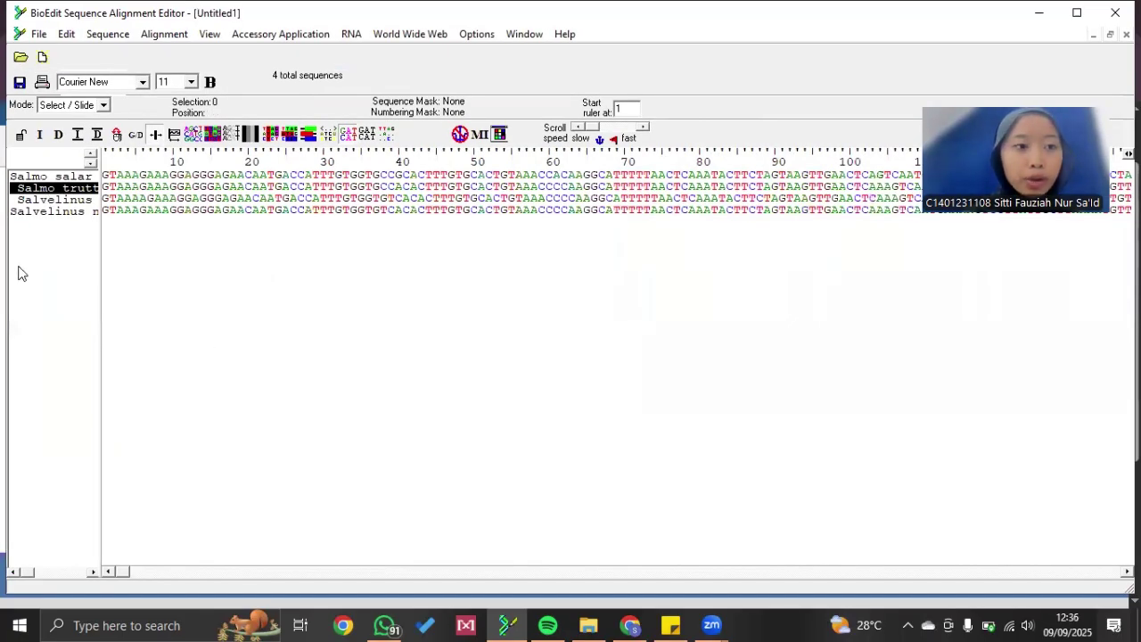
{"action": "left_click", "coordinate": [175, 275]}
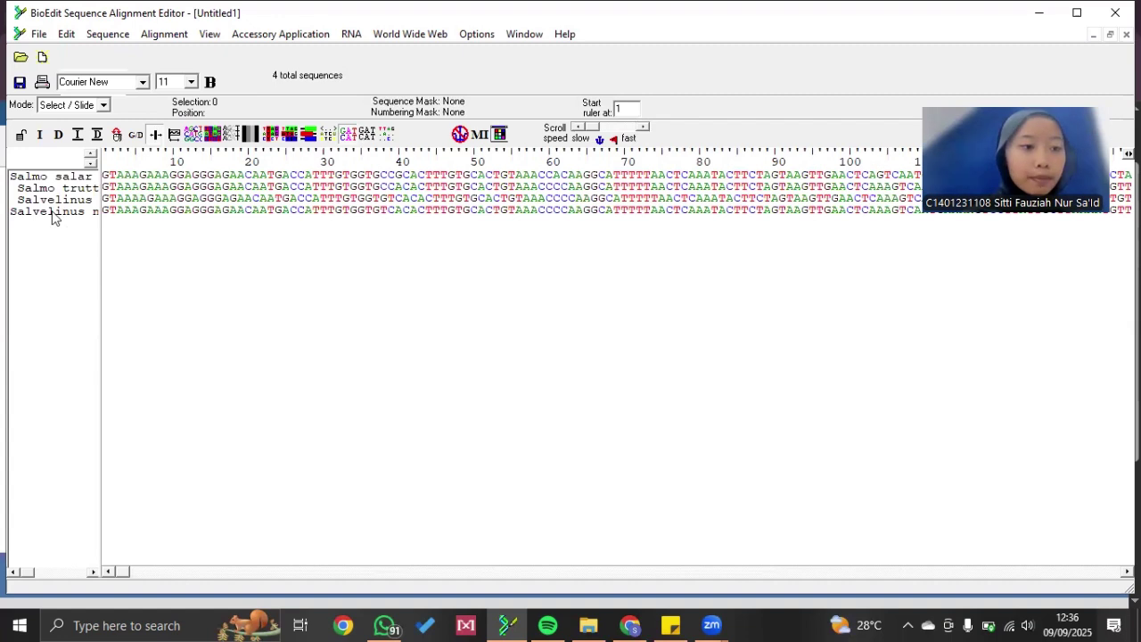
{"action": "left_click_drag", "start_coordinate": [53, 214], "coordinate": [58, 176]}
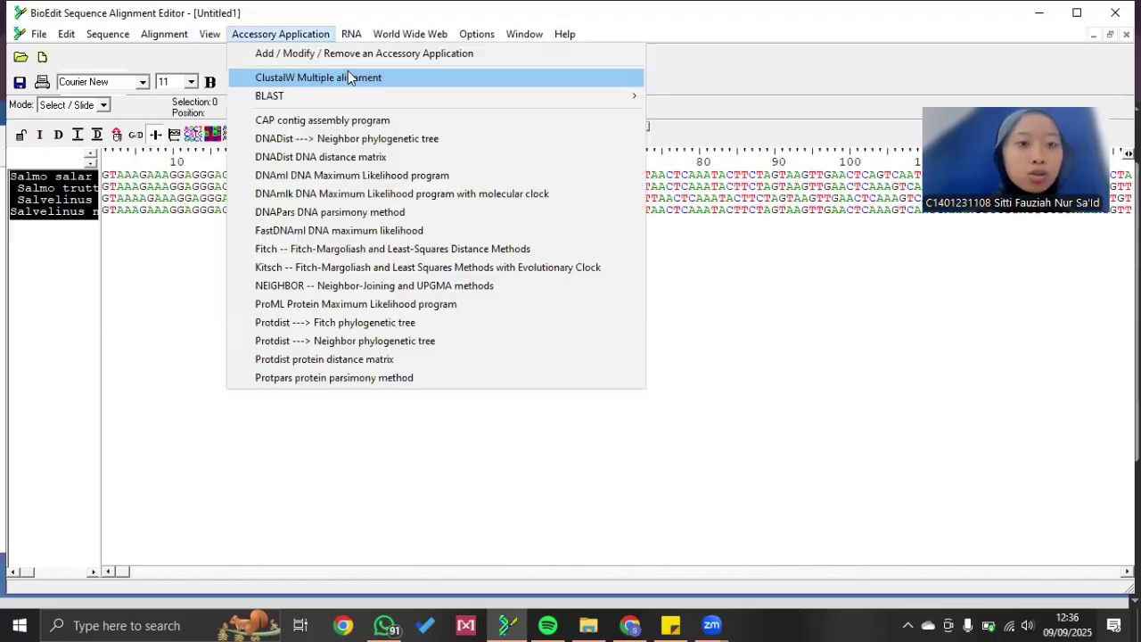
{"action": "left_click", "coordinate": [350, 75]}
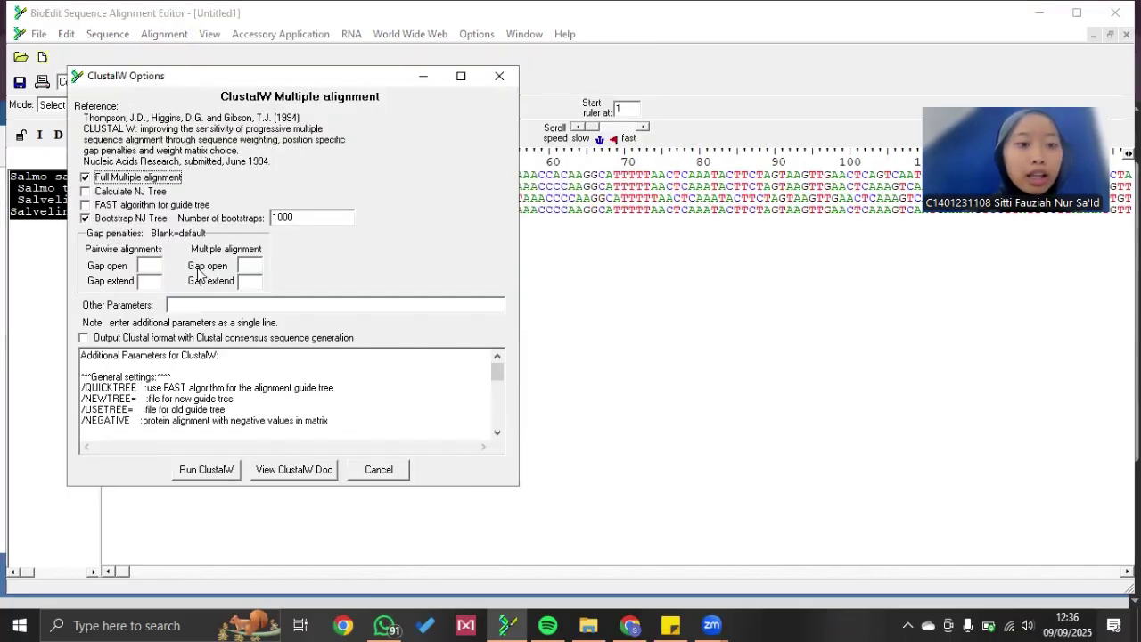
{"action": "left_click", "coordinate": [201, 469]}
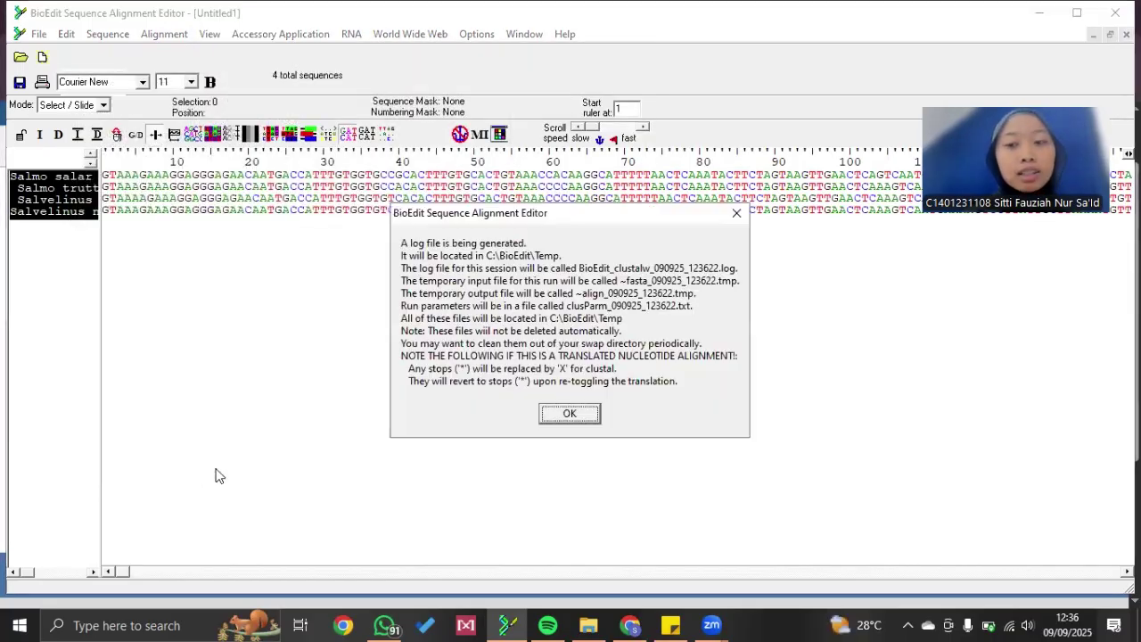
{"action": "left_click", "coordinate": [570, 414]}
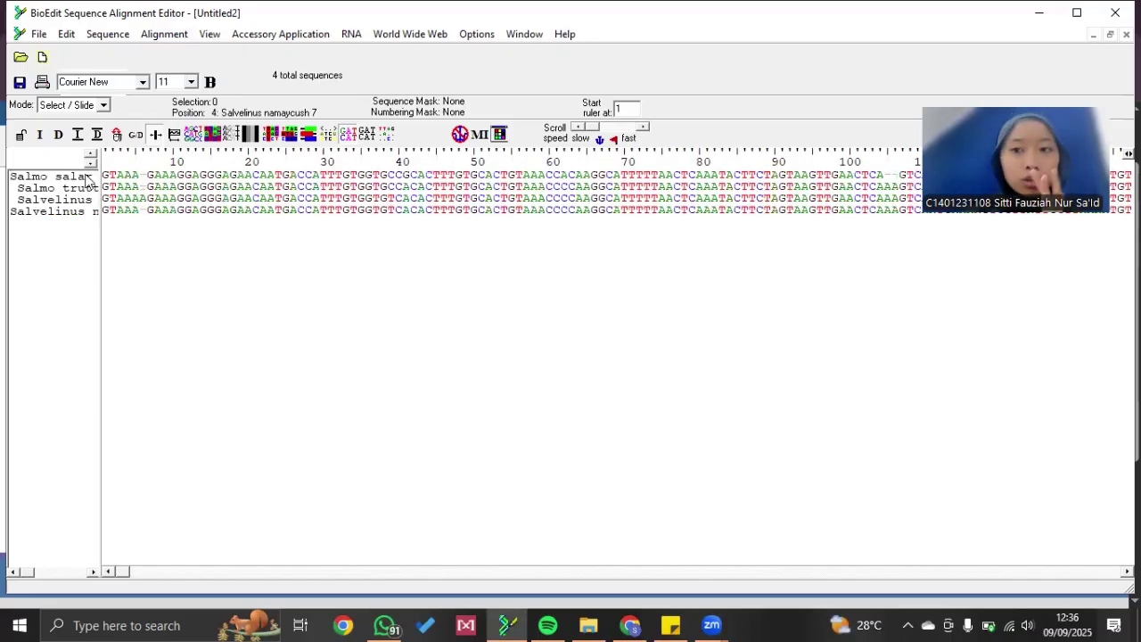
Open the Graphic View of the aligned sequences, dismiss the missing-residue warning and examine the shaded alignment through its last block.
{"action": "left_click", "coordinate": [47, 35]}
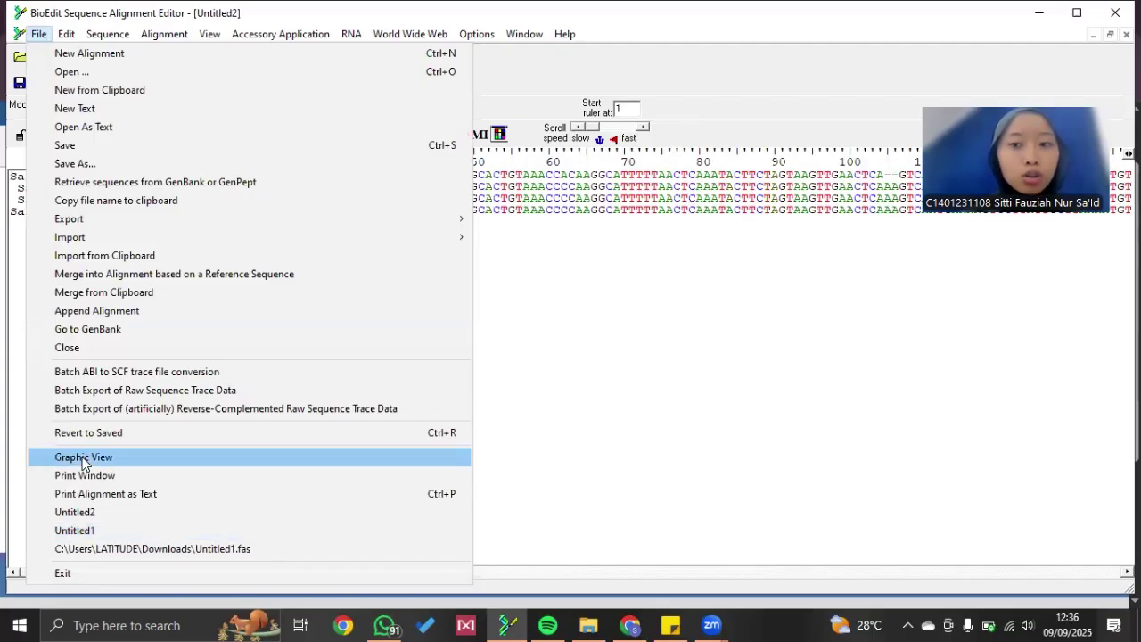
{"action": "left_click", "coordinate": [83, 457]}
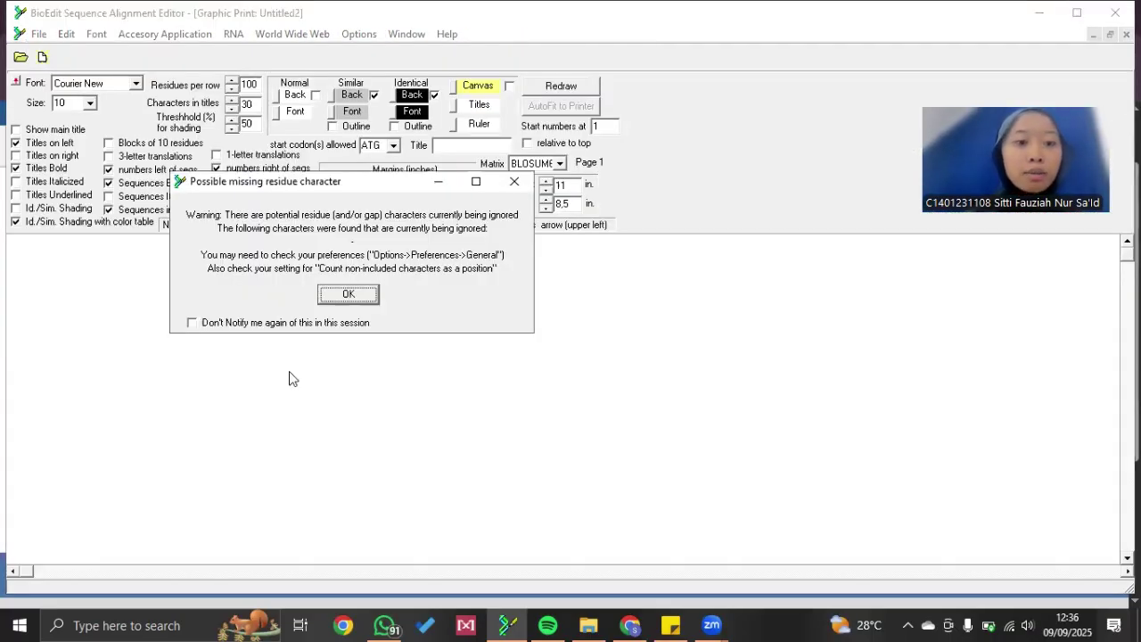
{"action": "left_click", "coordinate": [346, 295]}
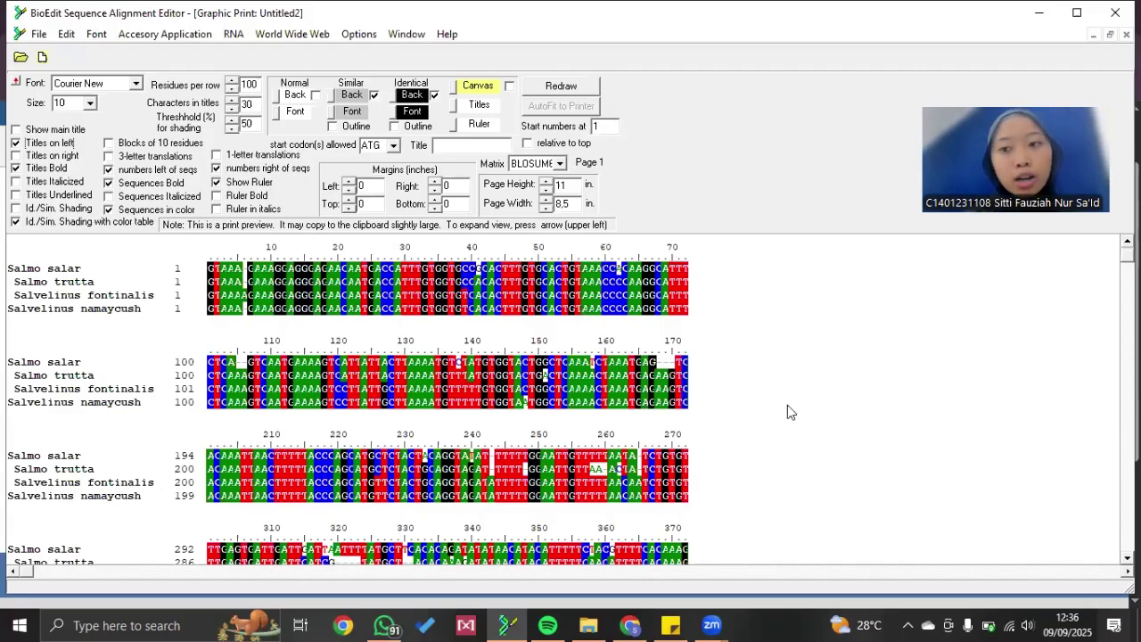
{"action": "scroll", "coordinate": [446, 401], "scroll_direction": "down", "scroll_amount": 3}
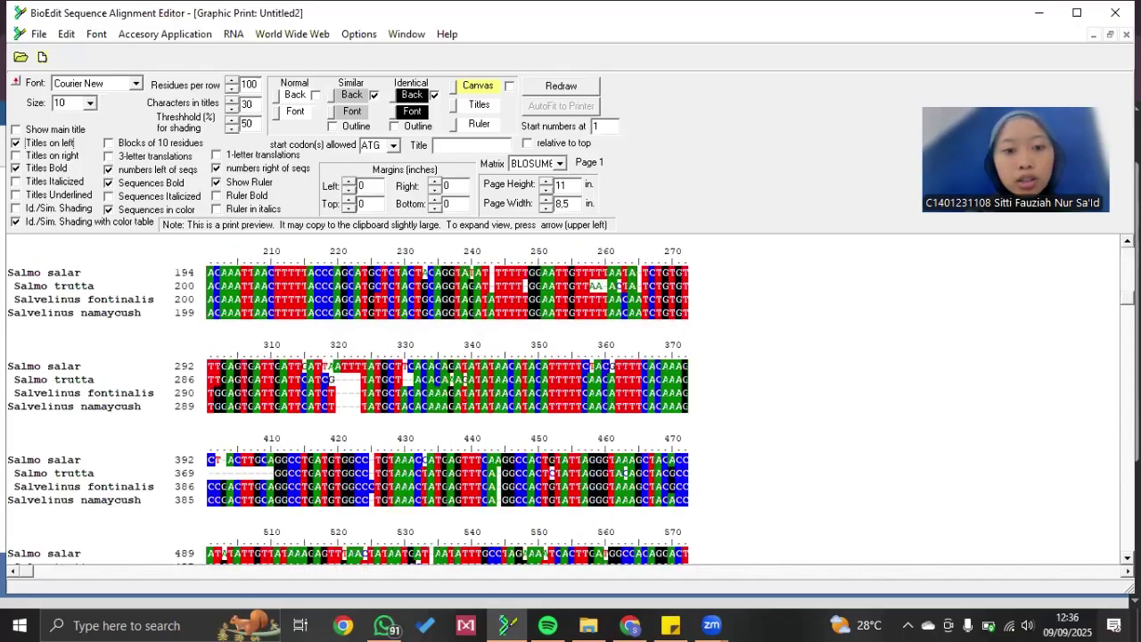
{"action": "scroll", "coordinate": [446, 401], "scroll_direction": "down", "scroll_amount": 10}
{"action": "scroll", "coordinate": [446, 401], "scroll_direction": "down", "scroll_amount": 5}
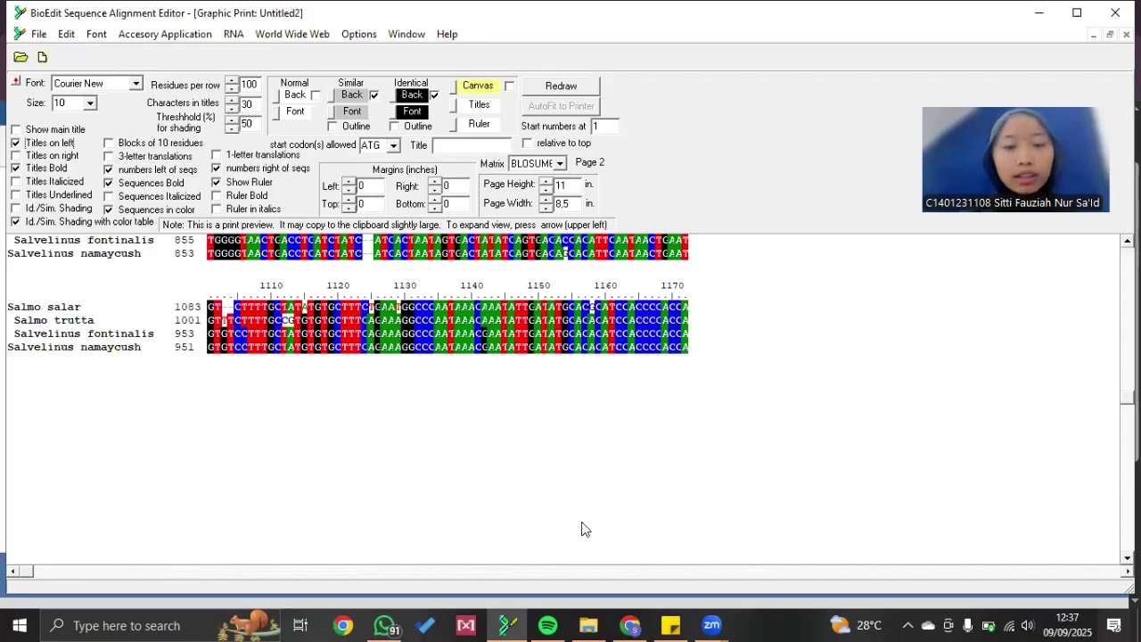
{"action": "key", "text": "Page_Up"}
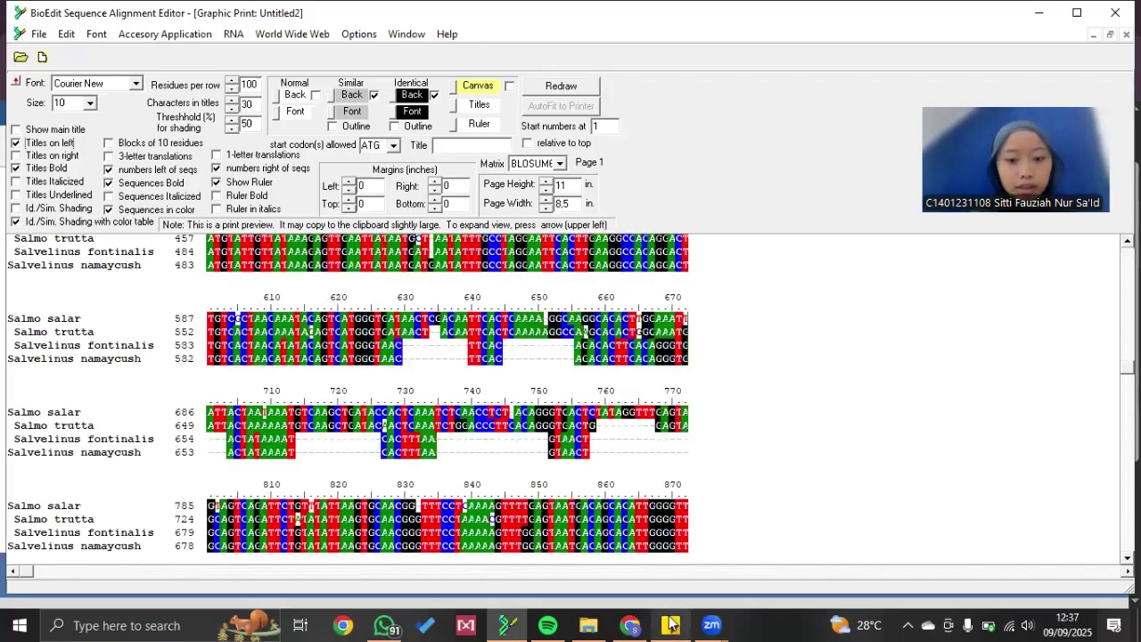
Switch to Sticky Notes and maximise the note to review the specific and degenerate primer sequences.
{"action": "left_click", "coordinate": [671, 624]}
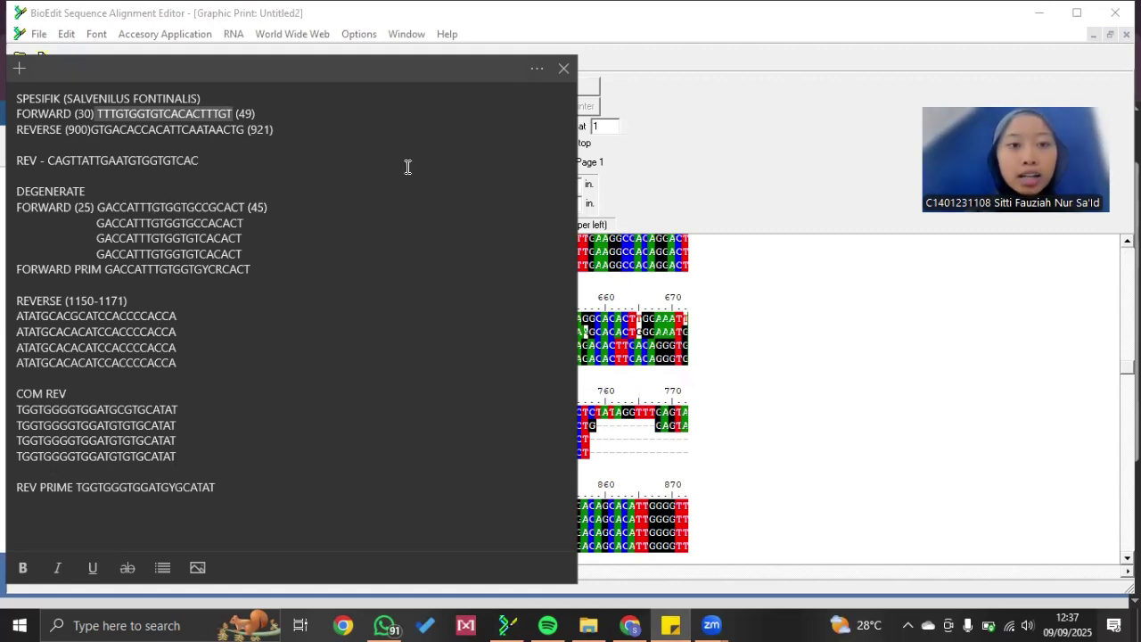
{"action": "double_click", "coordinate": [411, 74]}
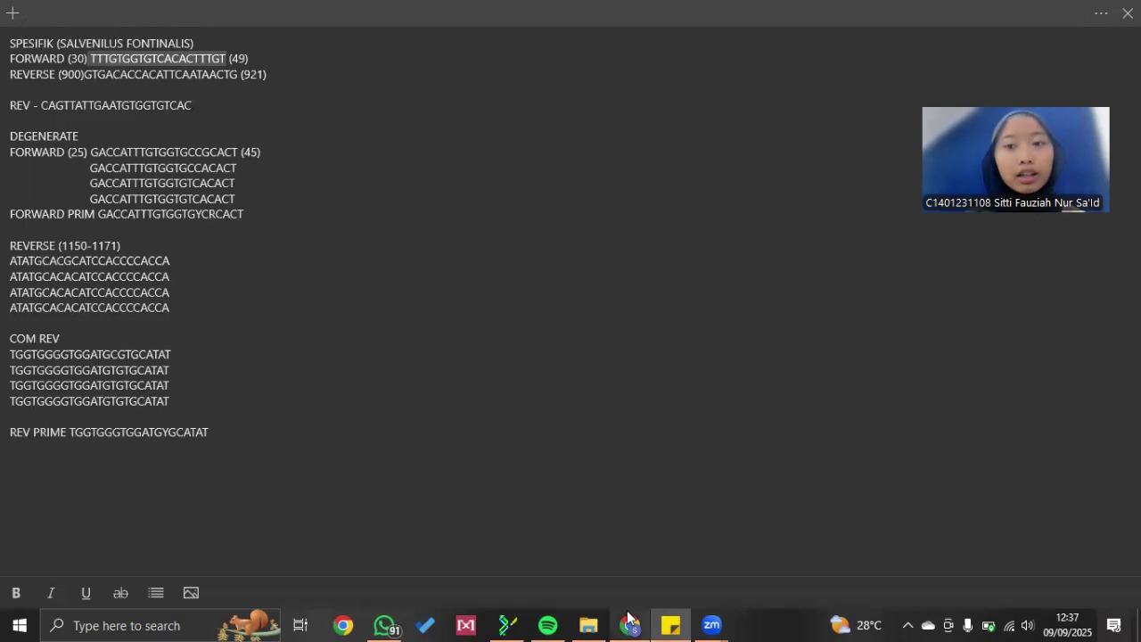
Switch to Chrome's Oligo Analyzer page, reload it and open the OligoAnalyzer Tool from IDT's oligo design and handling resources.
{"action": "key", "text": "alt+Tab"}
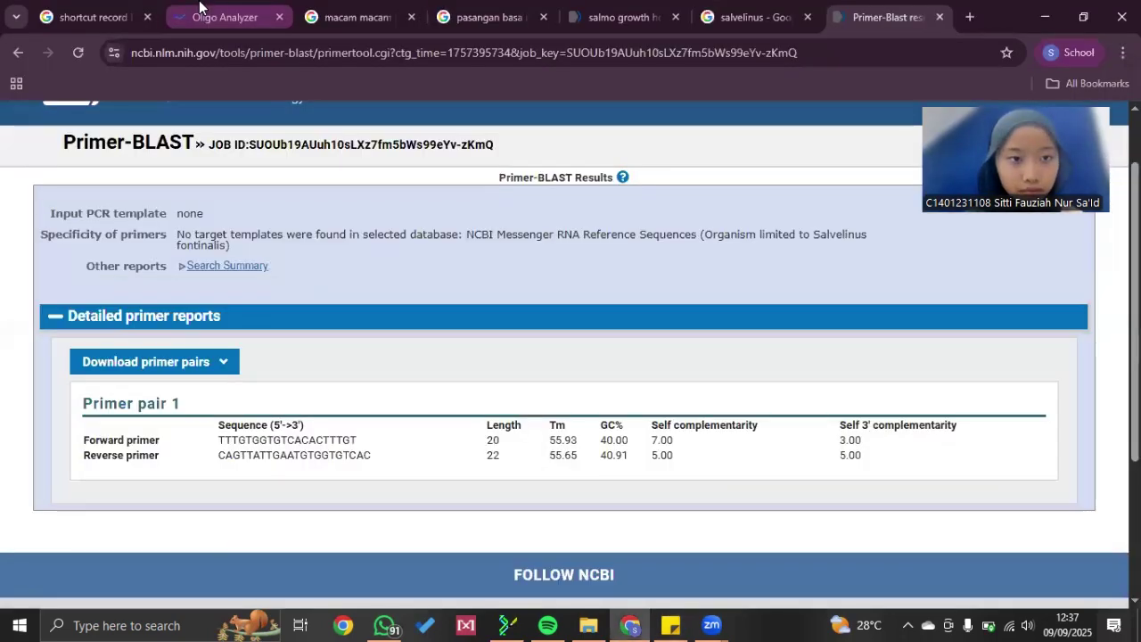
{"action": "left_click", "coordinate": [225, 17]}
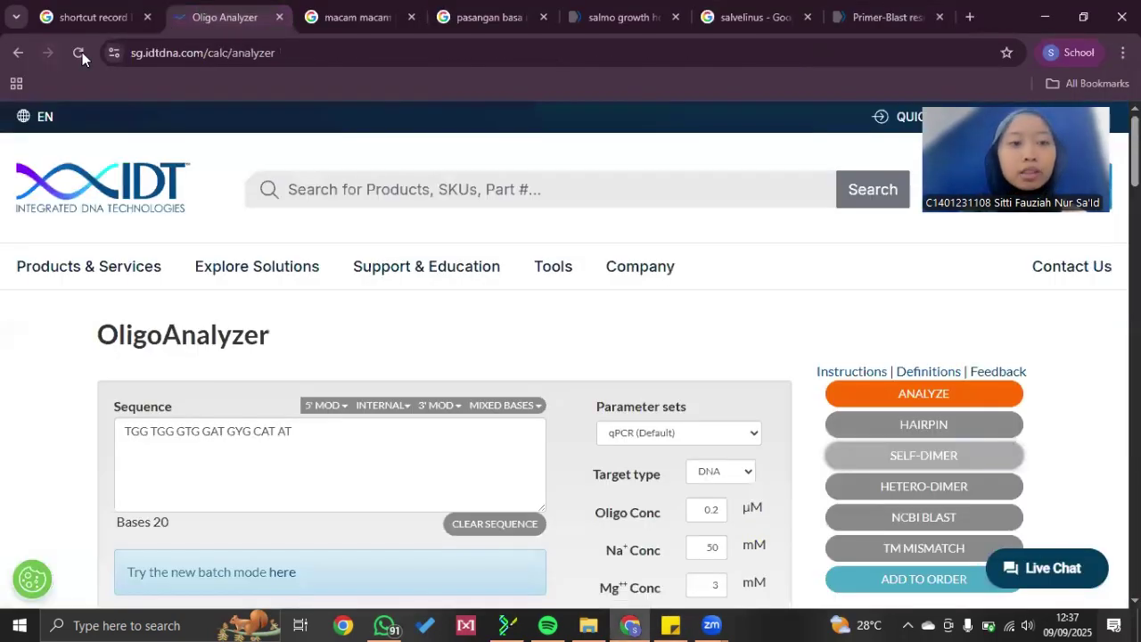
{"action": "left_click", "coordinate": [82, 51]}
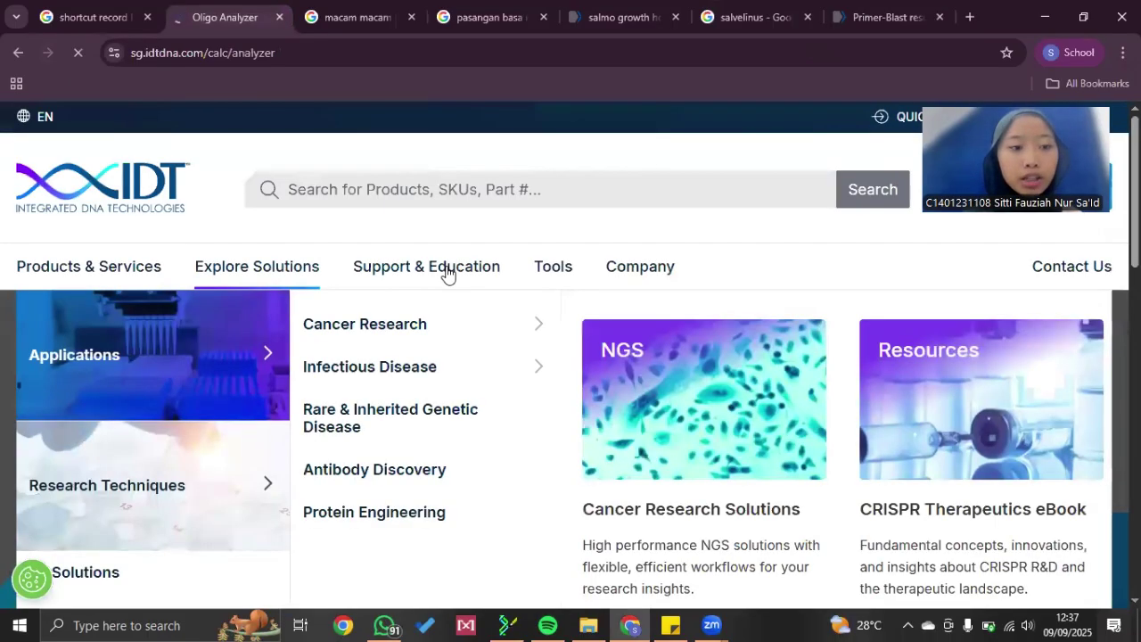
{"action": "left_click", "coordinate": [448, 274]}
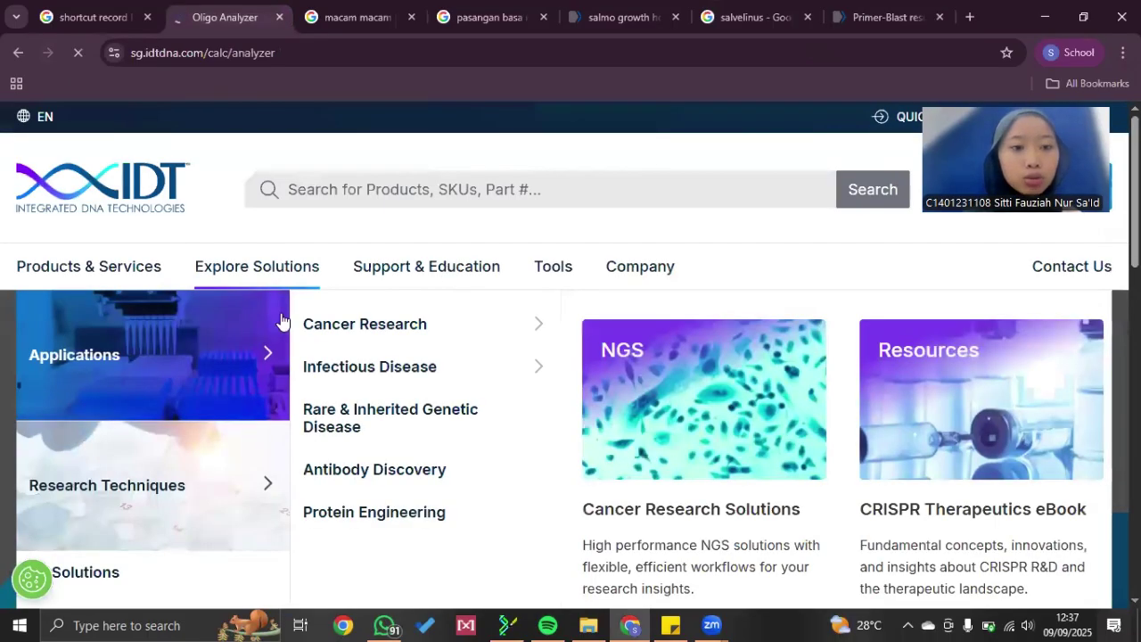
{"action": "left_click", "coordinate": [553, 272]}
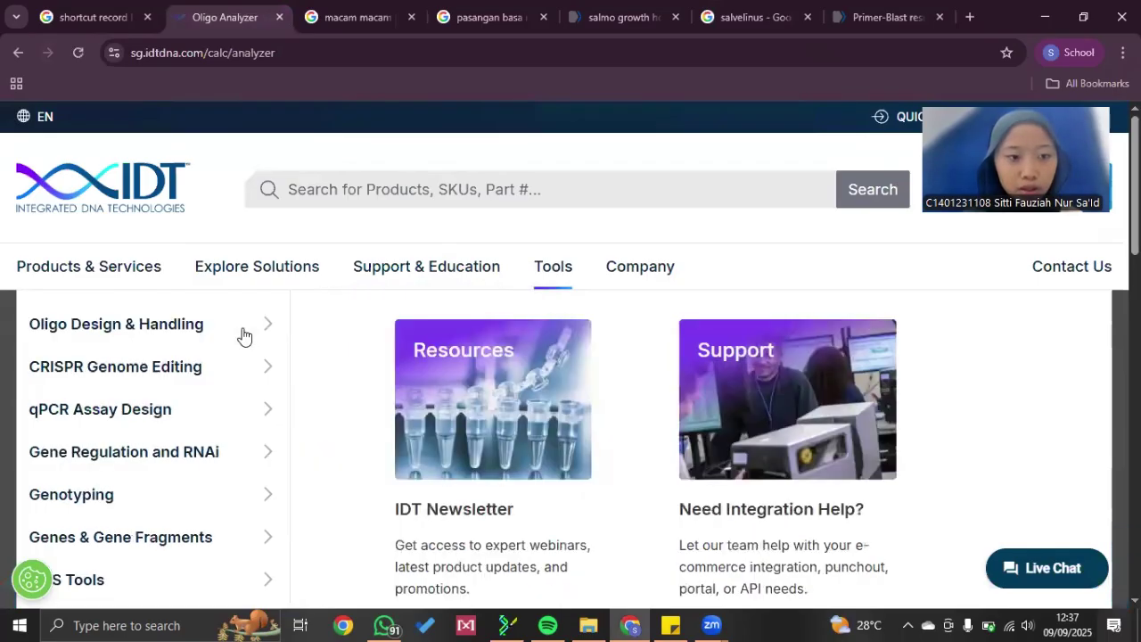
{"action": "mouse_move", "coordinate": [243, 336]}
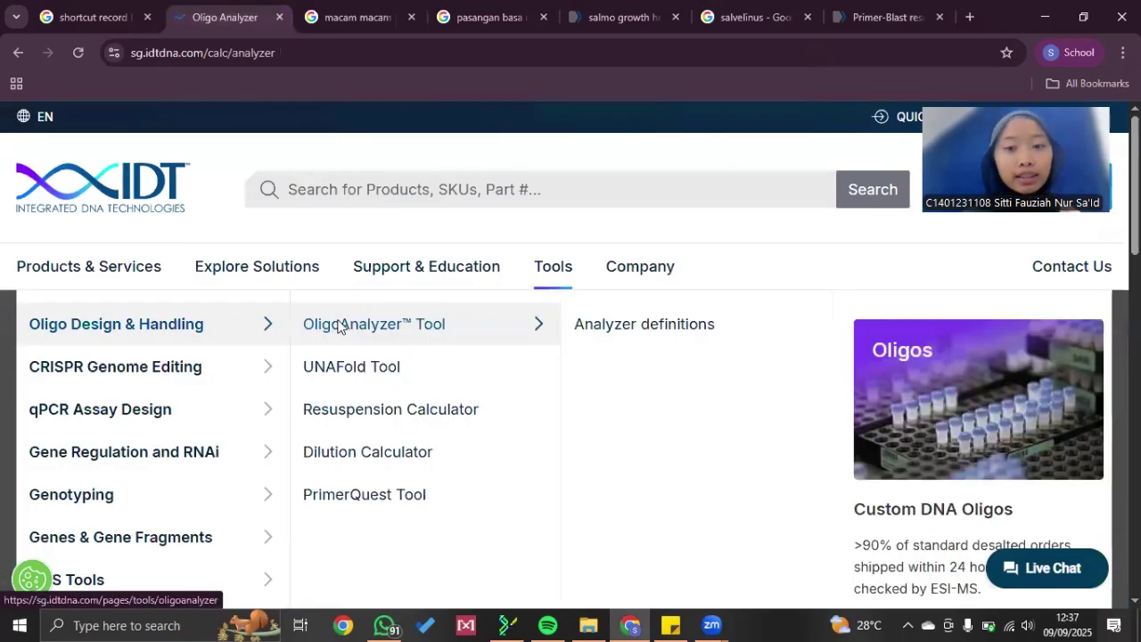
{"action": "left_click", "coordinate": [339, 326]}
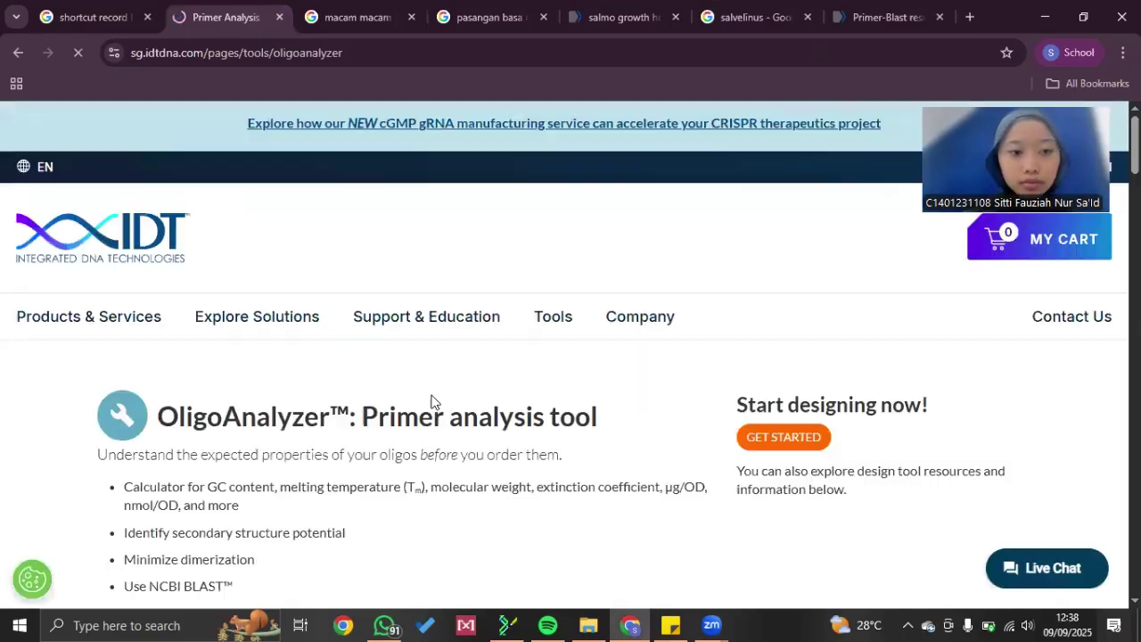
Launch the OligoAnalyzer calculator from IDT's primer analysis tool page.
{"action": "scroll", "coordinate": [432, 402], "scroll_direction": "down", "scroll_amount": 4}
{"action": "scroll", "coordinate": [454, 383], "scroll_direction": "up", "scroll_amount": 2}
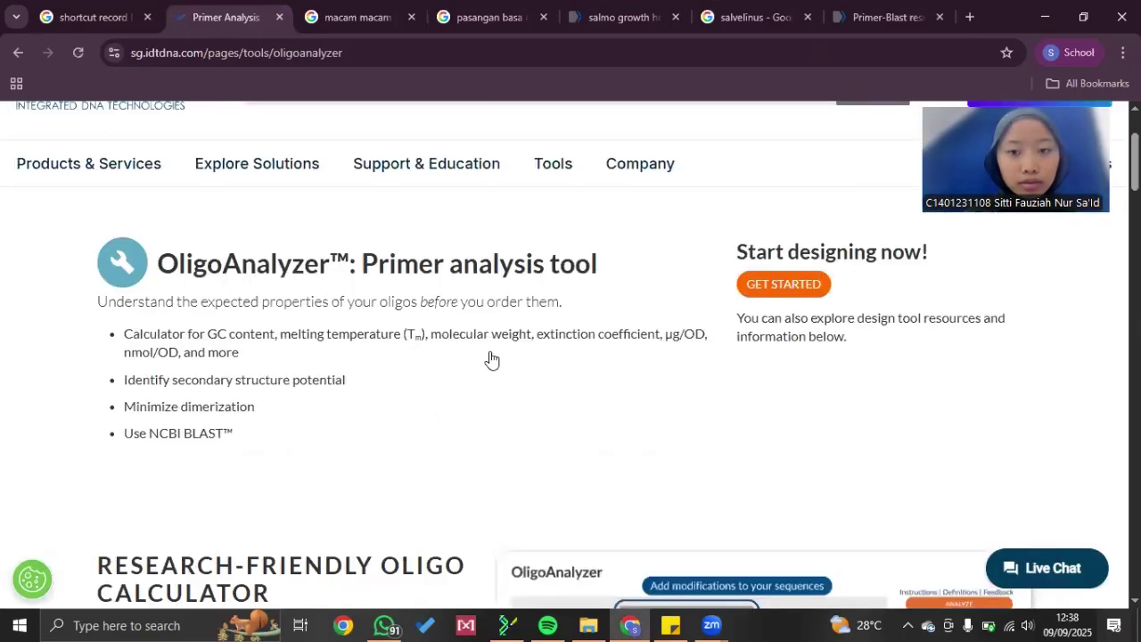
{"action": "left_click", "coordinate": [801, 283]}
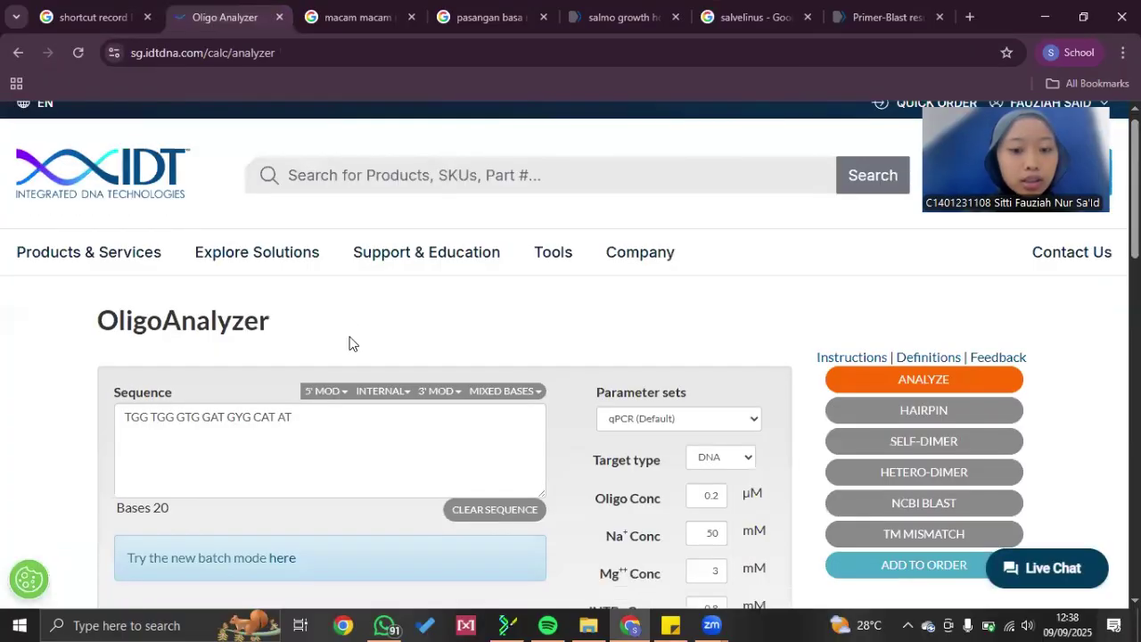
Switch to Sticky Notes and copy the degenerate forward primer GACCATTTGTGGTGYCRCACT.
{"action": "left_click", "coordinate": [670, 624]}
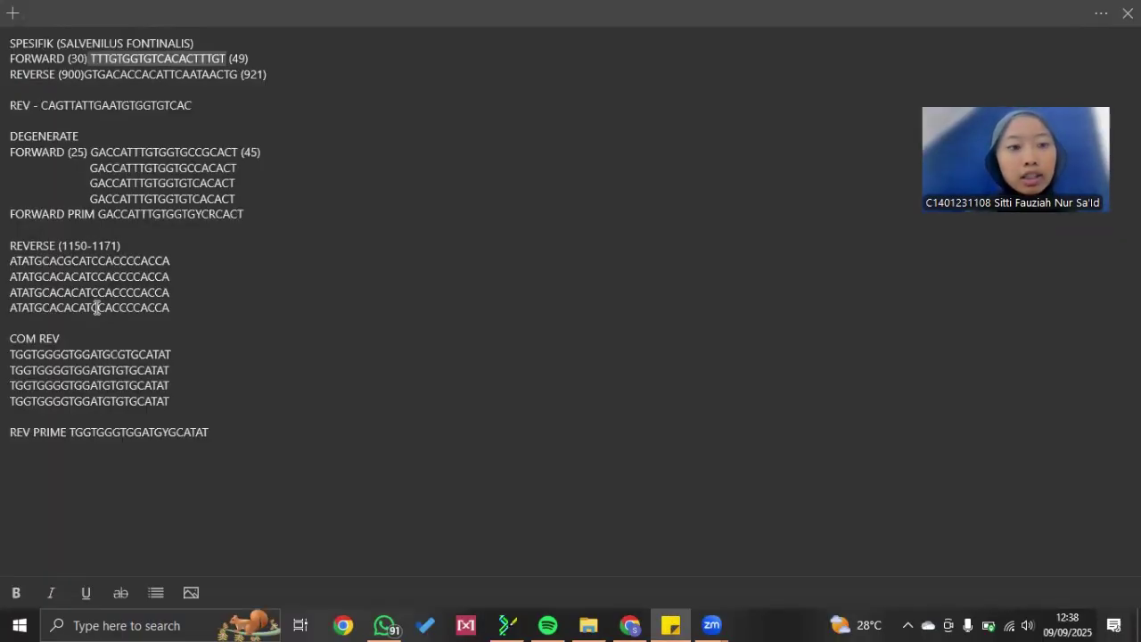
{"action": "left_click", "coordinate": [255, 213]}
{"action": "double_click", "coordinate": [104, 214]}
{"action": "key", "text": "ctrl+c"}
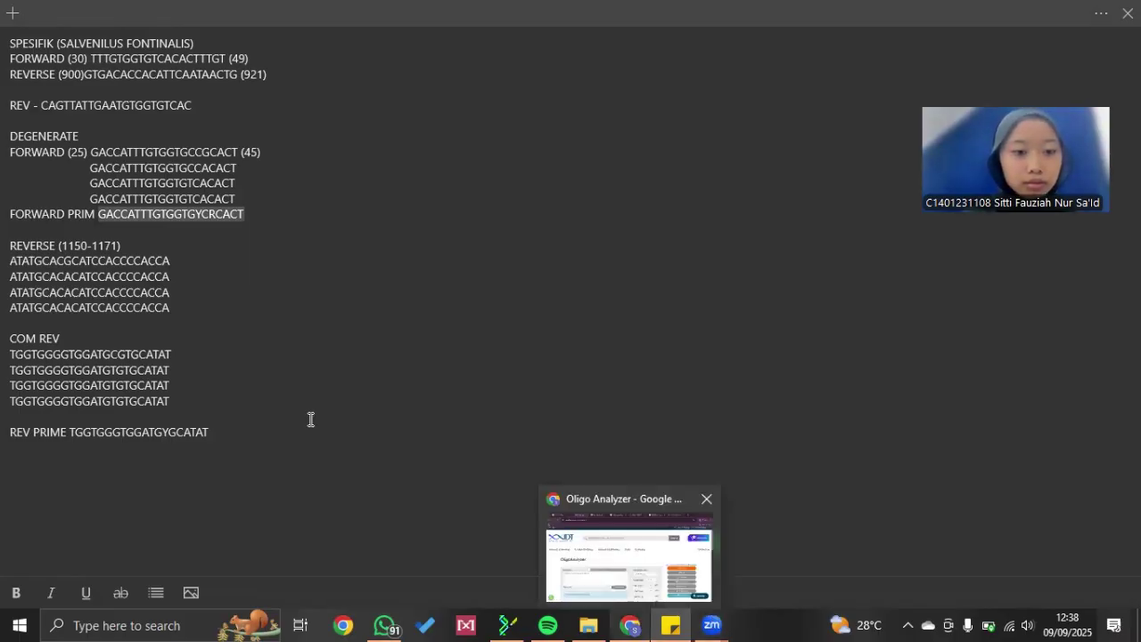
Replace the OligoAnalyzer sequence with GACCATTTGTGGTGYCRCACT in Chrome, analyse it and review its GC content and melting temperature range.
{"action": "key", "text": "alt+Tab"}
{"action": "triple_click", "coordinate": [116, 422]}
{"action": "key", "text": "ctrl+v"}
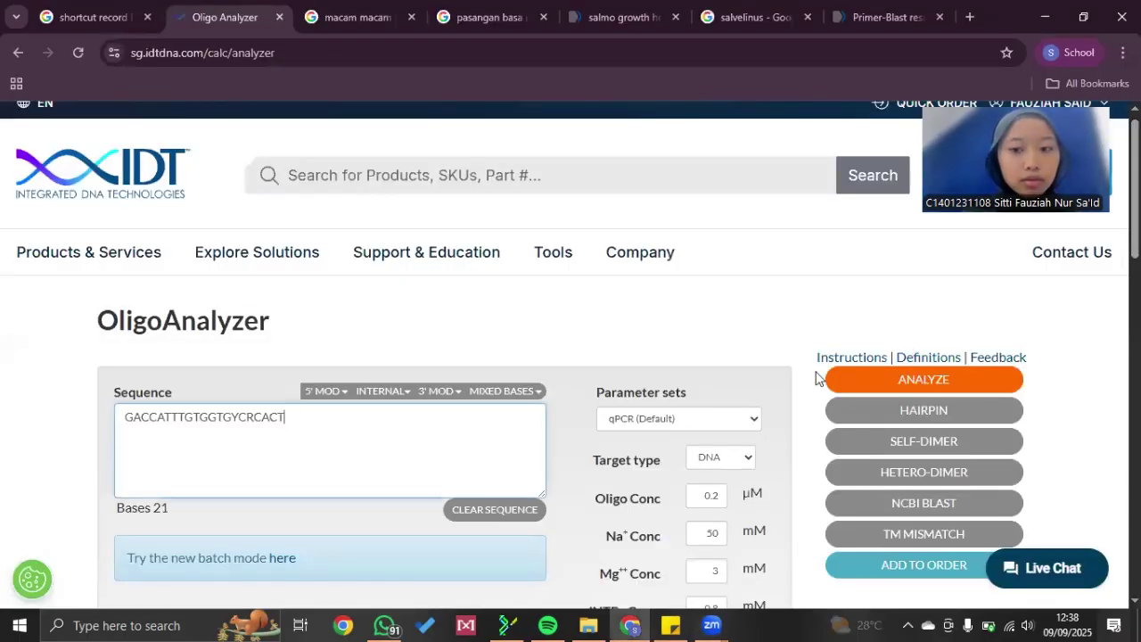
{"action": "left_click", "coordinate": [968, 384]}
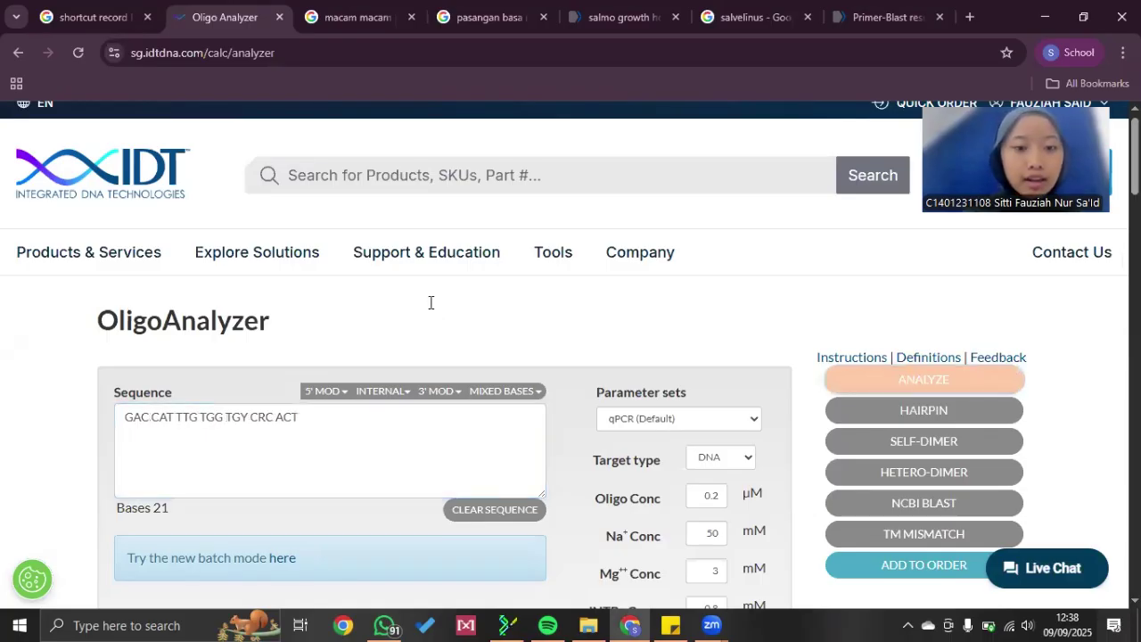
{"action": "scroll", "coordinate": [431, 303], "scroll_direction": "down", "scroll_amount": 6}
{"action": "scroll", "coordinate": [279, 389], "scroll_direction": "down", "scroll_amount": 1}
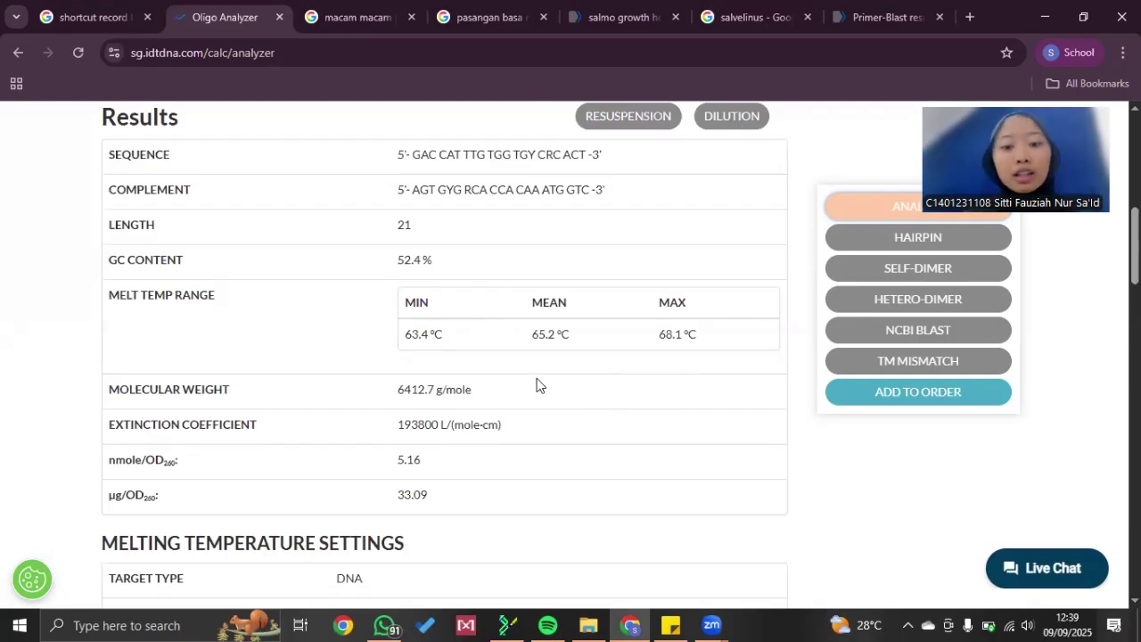
Run the hairpin and self-dimer analyses on the degenerate forward primer and examine the Delta G values of the structures.
{"action": "left_click", "coordinate": [874, 251]}
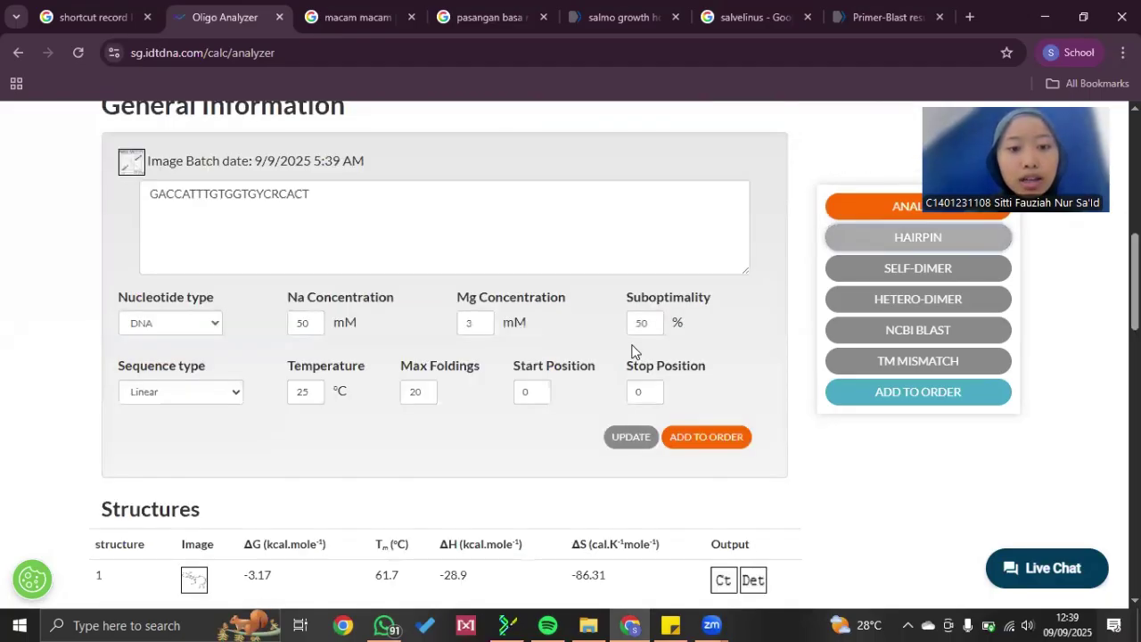
{"action": "scroll", "coordinate": [633, 350], "scroll_direction": "down", "scroll_amount": 2}
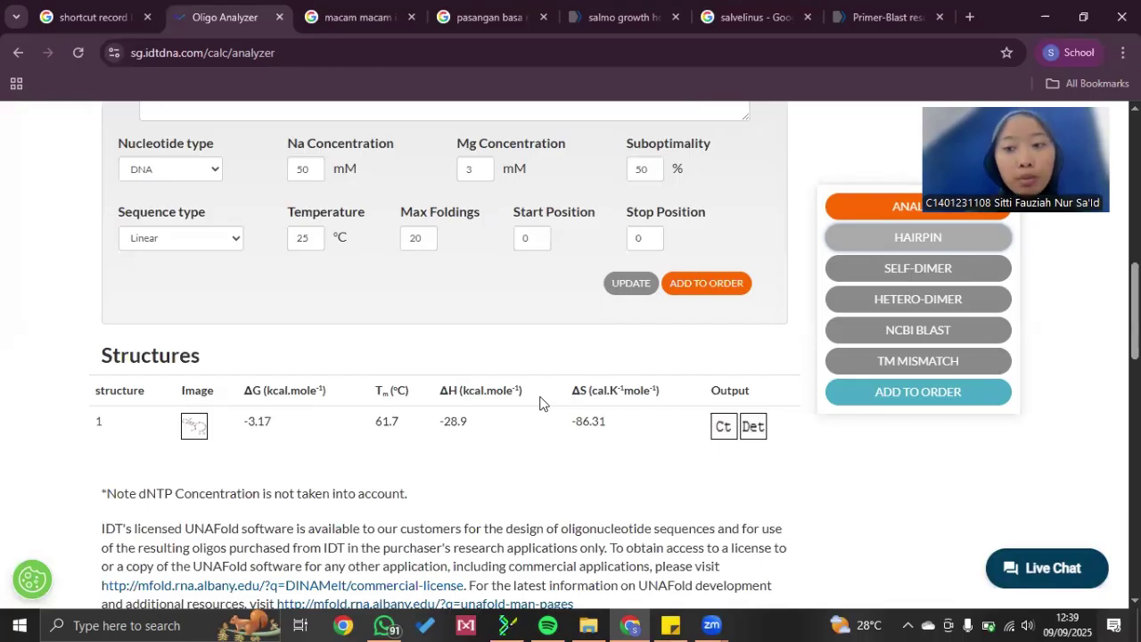
{"action": "left_click", "coordinate": [848, 269]}
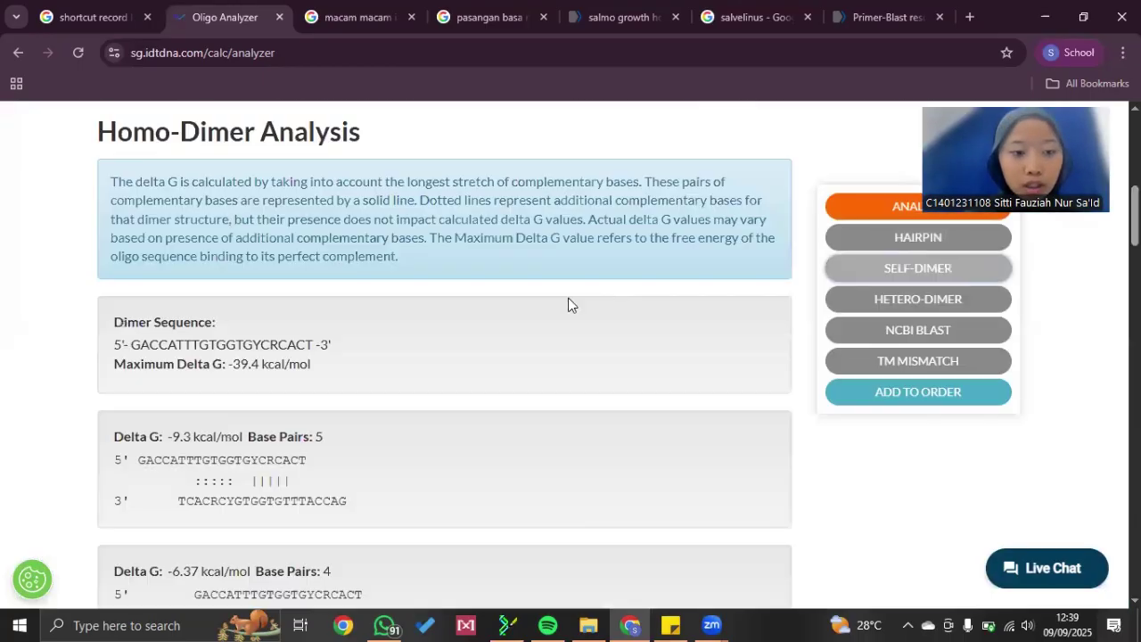
{"action": "scroll", "coordinate": [569, 305], "scroll_direction": "down", "scroll_amount": 1}
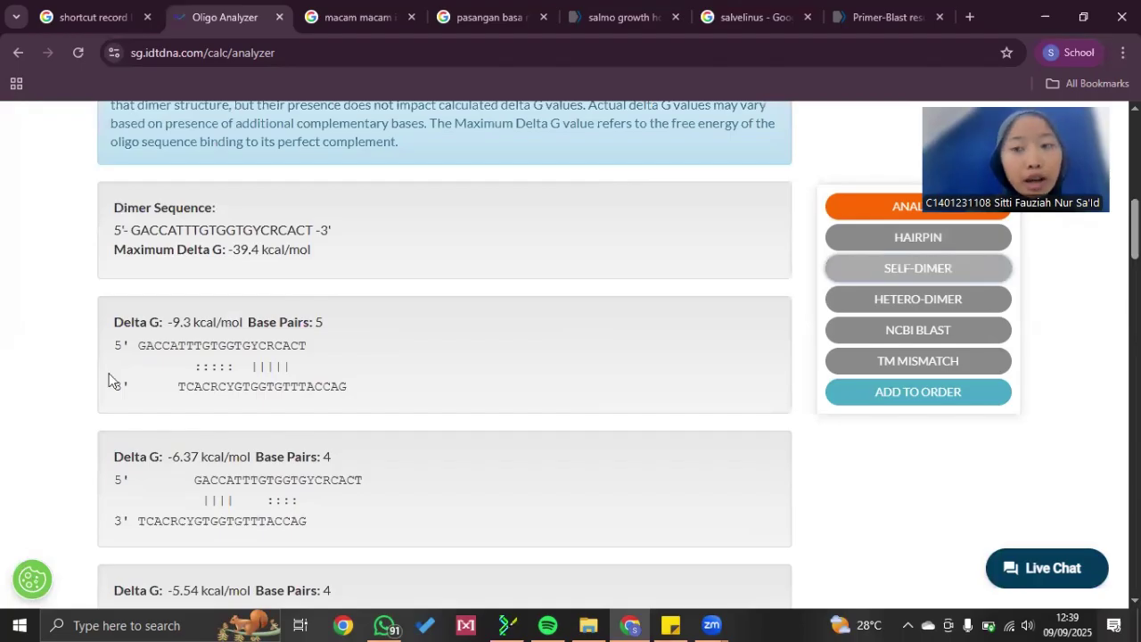
{"action": "scroll", "coordinate": [228, 342], "scroll_direction": "down", "scroll_amount": 2}
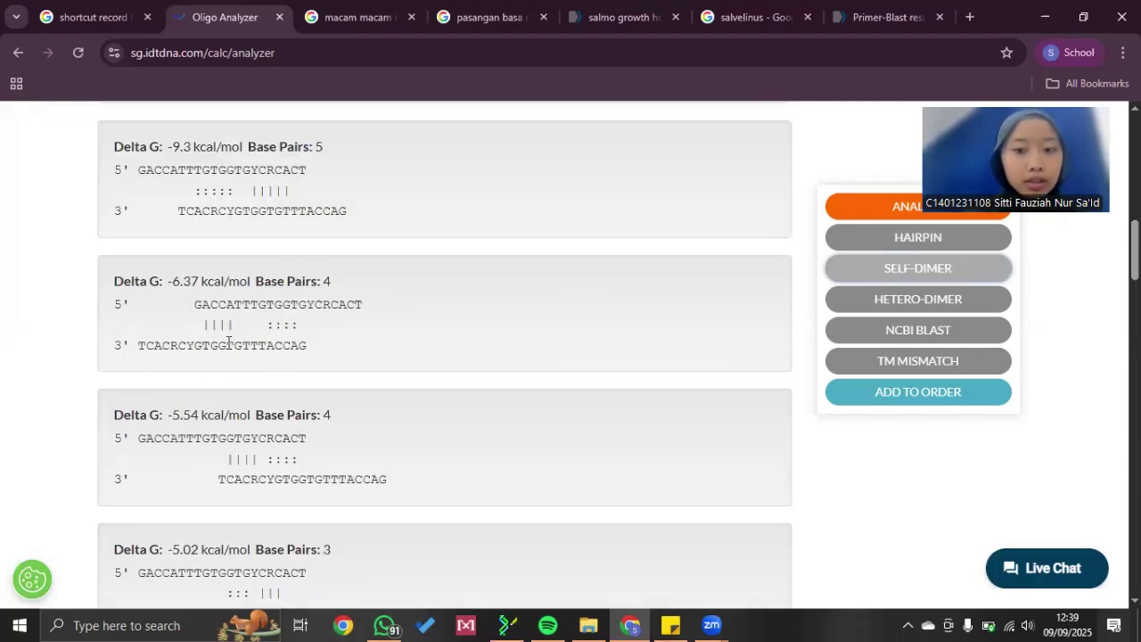
{"action": "scroll", "coordinate": [228, 343], "scroll_direction": "down", "scroll_amount": 5}
{"action": "scroll", "coordinate": [228, 343], "scroll_direction": "down", "scroll_amount": 5}
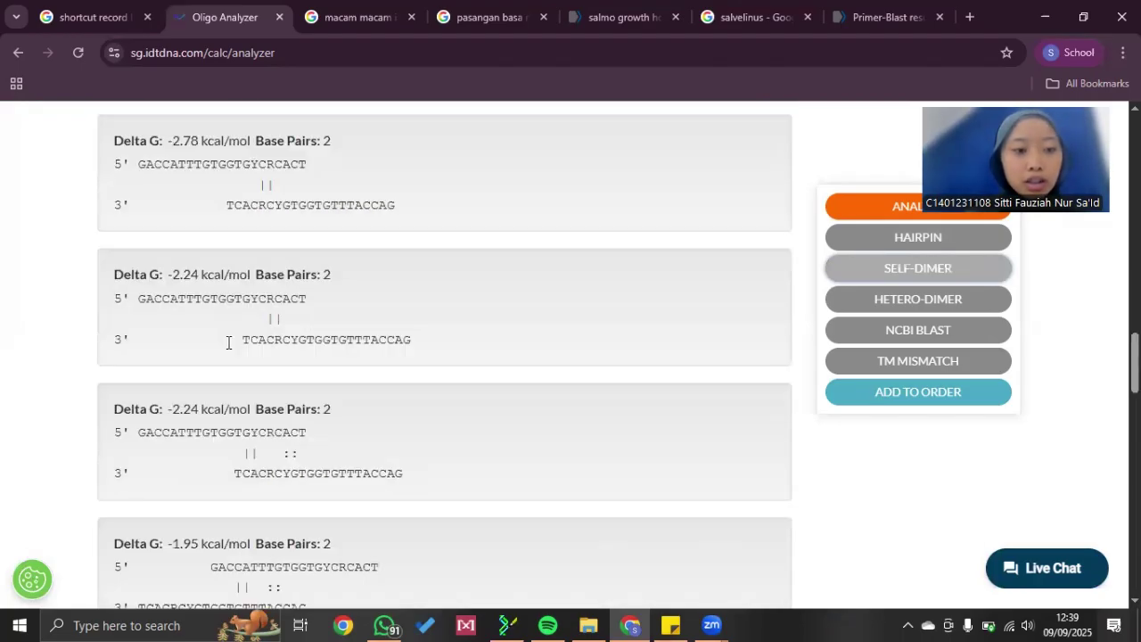
{"action": "scroll", "coordinate": [228, 342], "scroll_direction": "down", "scroll_amount": 1}
{"action": "scroll", "coordinate": [228, 343], "scroll_direction": "up", "scroll_amount": 2}
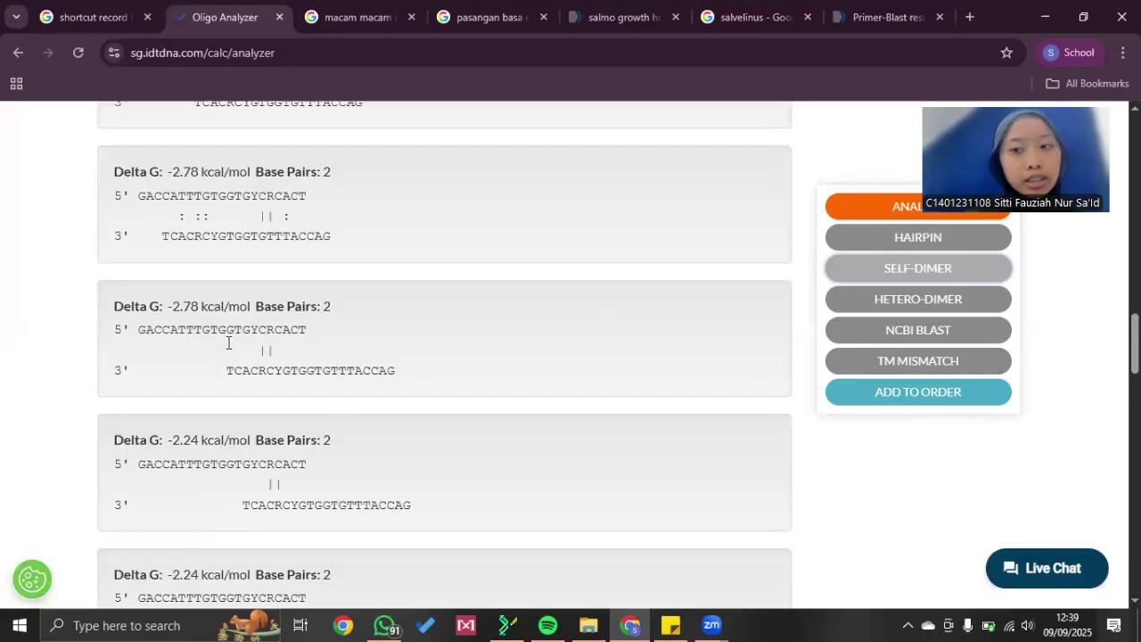
{"action": "scroll", "coordinate": [530, 484], "scroll_direction": "up", "scroll_amount": 10}
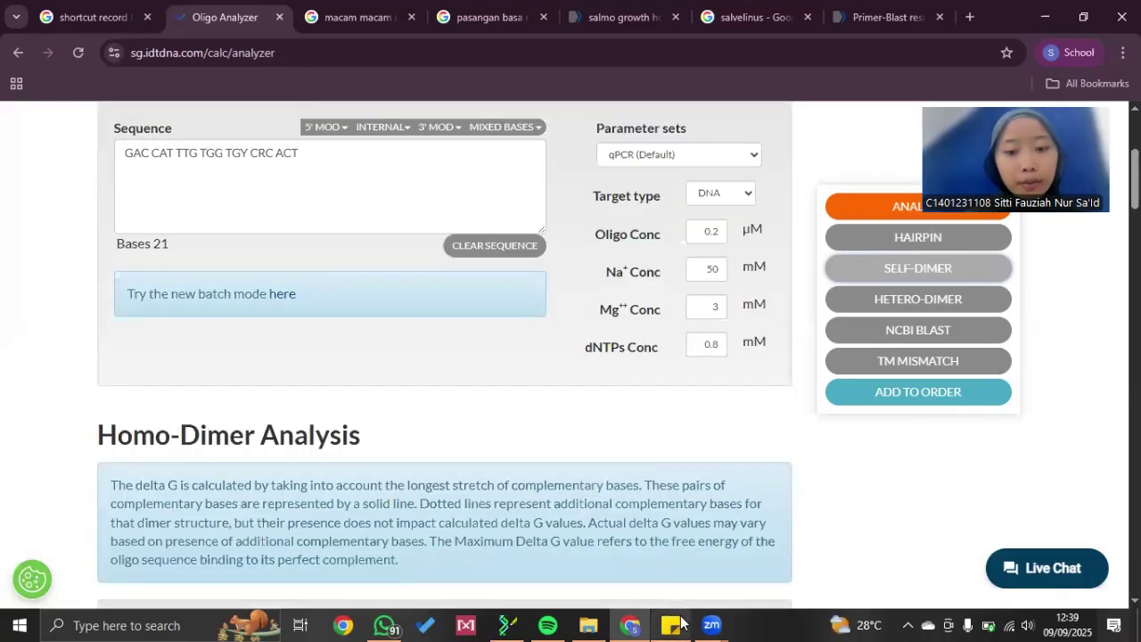
Switch back to Sticky Notes and copy the degenerate reverse primer TGGTGGGTGGATGYGCATAT.
{"action": "mouse_move", "coordinate": [682, 622]}
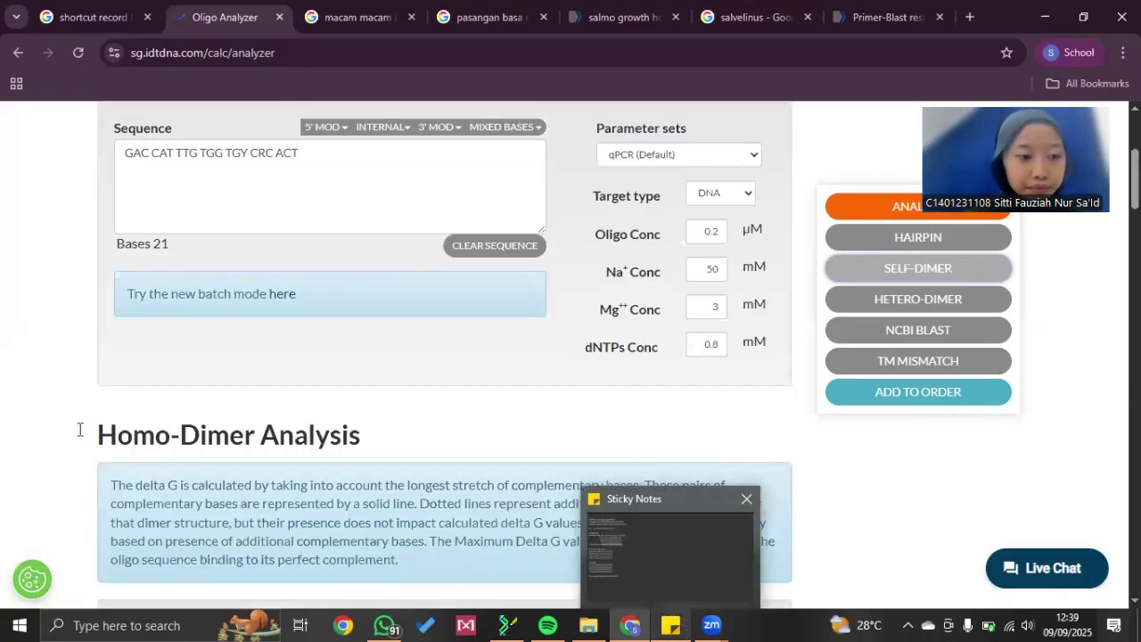
{"action": "left_click", "coordinate": [675, 571]}
{"action": "left_click_drag", "start_coordinate": [70, 433], "coordinate": [211, 433]}
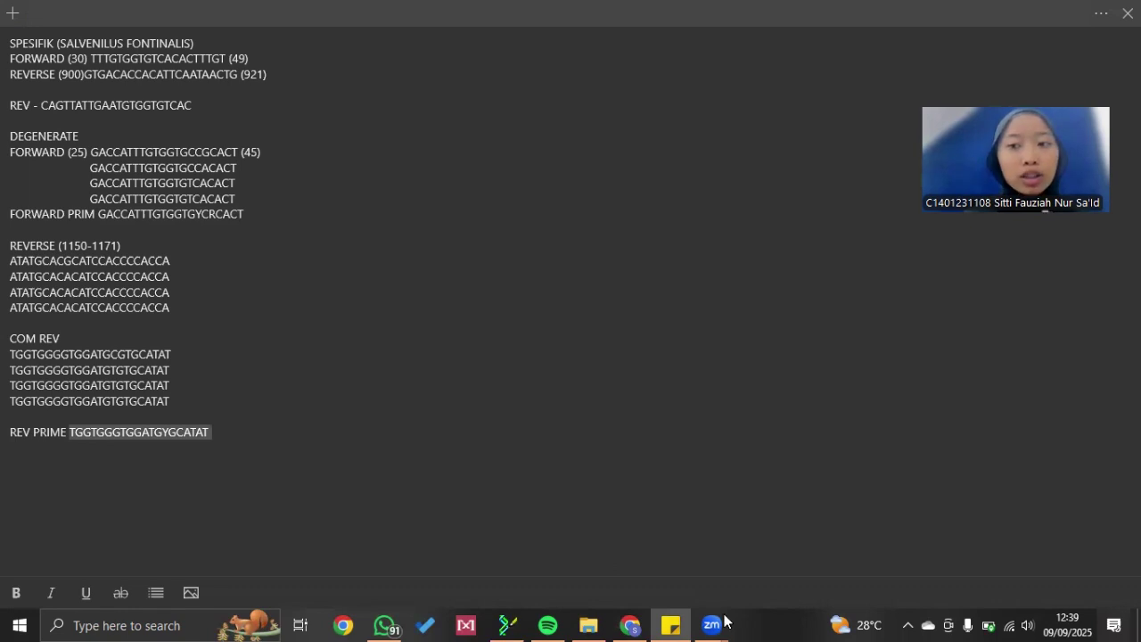
{"action": "mouse_move", "coordinate": [725, 621]}
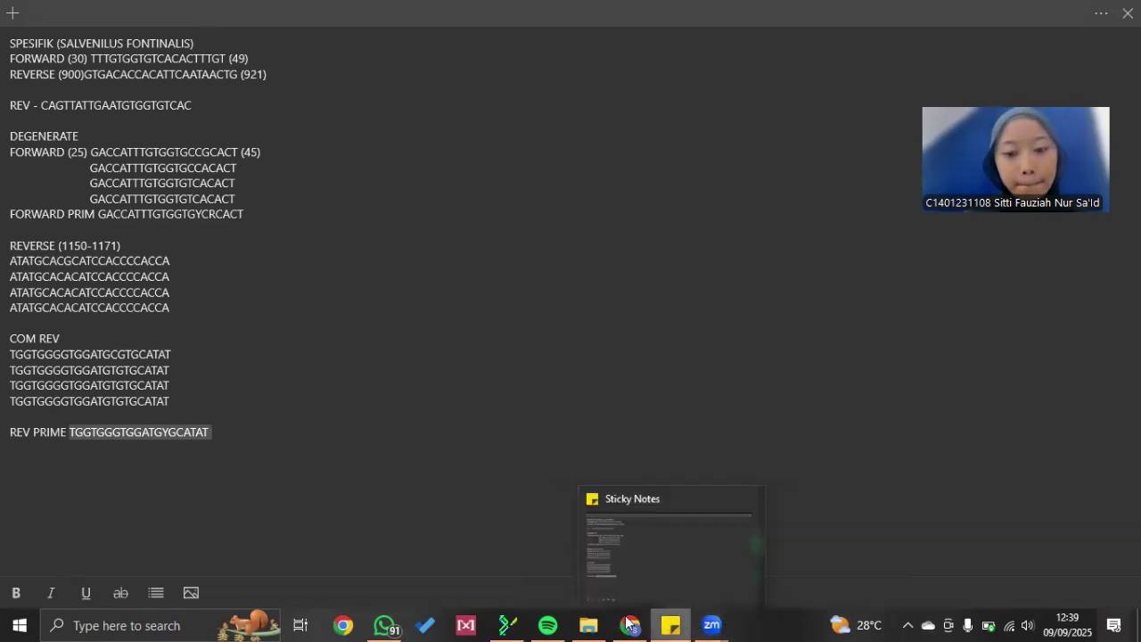
{"action": "mouse_move", "coordinate": [624, 616]}
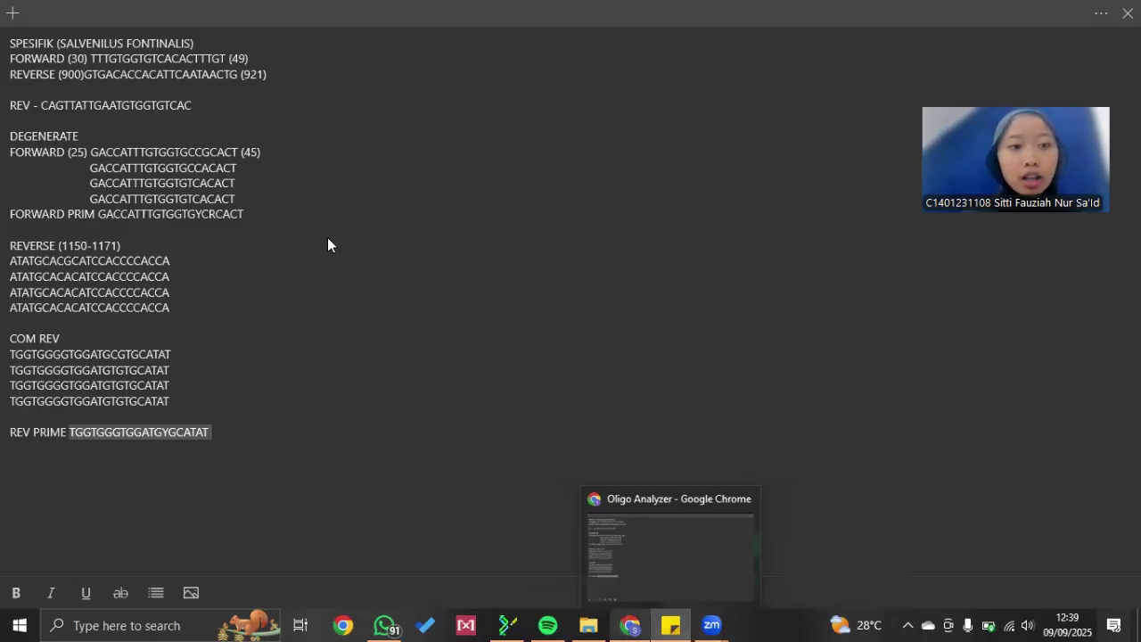
Replace the OligoAnalyzer sequence with TGGTGGGTGGATGYGCATAT in Chrome, analyse it and review the basic oligo properties.
{"action": "key", "text": "alt+Tab"}
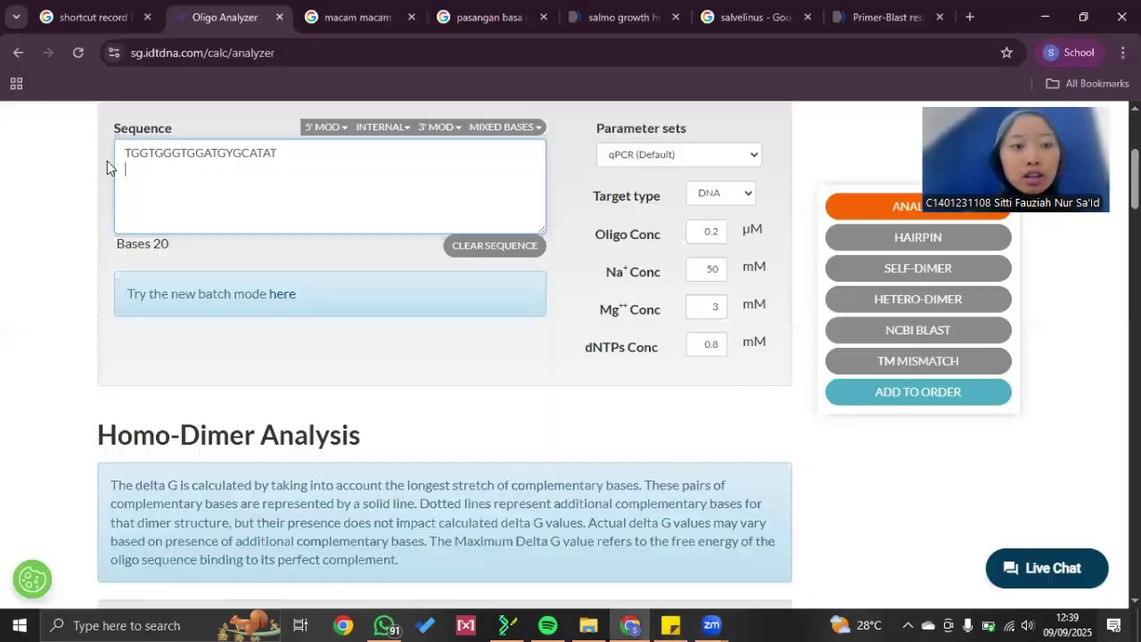
{"action": "left_click", "coordinate": [864, 207]}
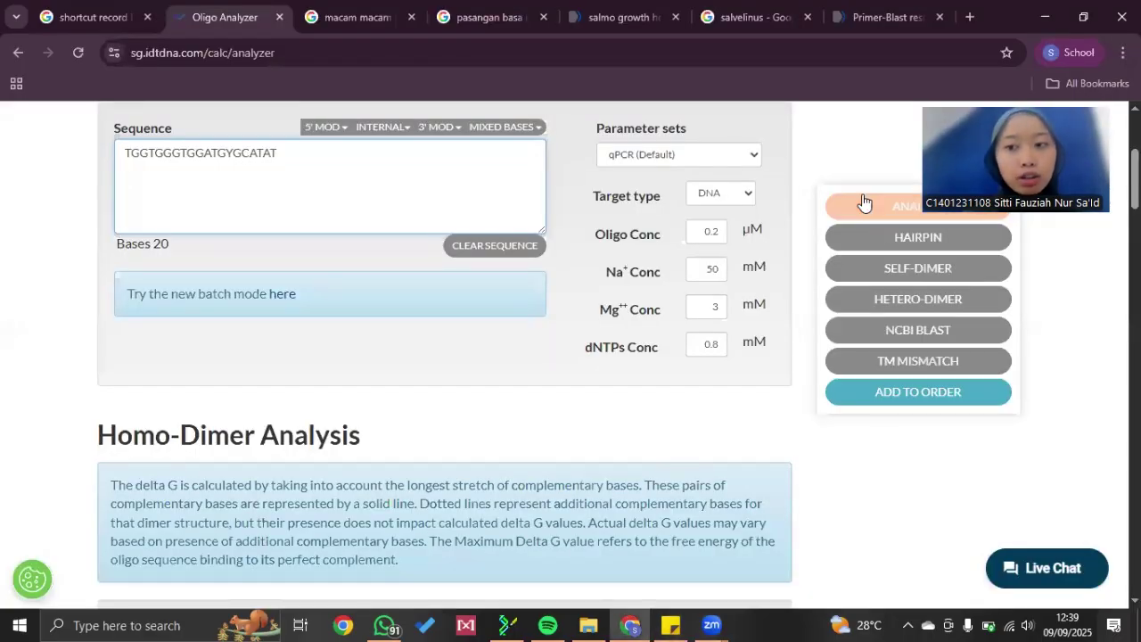
{"action": "scroll", "coordinate": [535, 294], "scroll_direction": "down", "scroll_amount": 4}
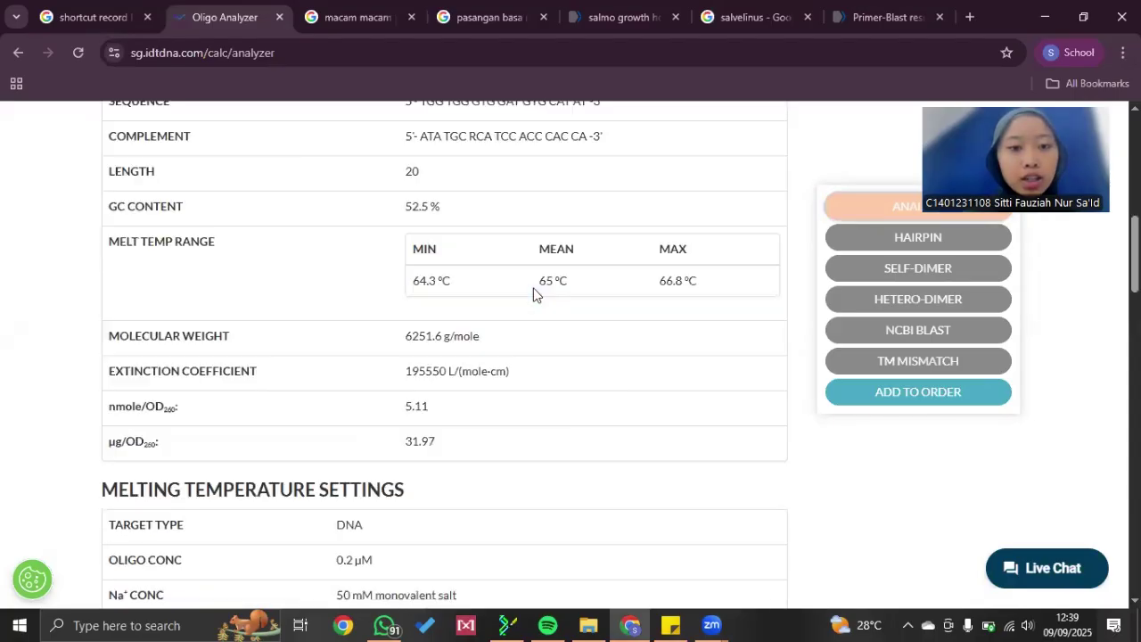
{"action": "scroll", "coordinate": [453, 276], "scroll_direction": "up", "scroll_amount": 1}
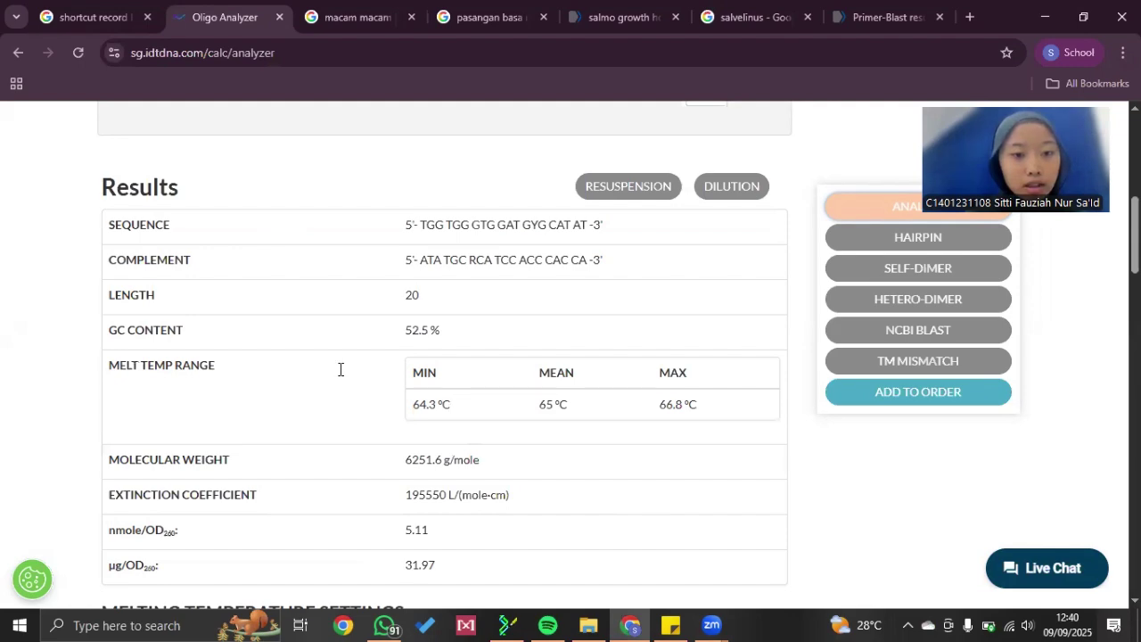
{"action": "scroll", "coordinate": [338, 372], "scroll_direction": "down", "scroll_amount": 4}
Run the hairpin and self-dimer analyses on the degenerate reverse primer and examine all listed structures.
{"action": "left_click", "coordinate": [845, 244]}
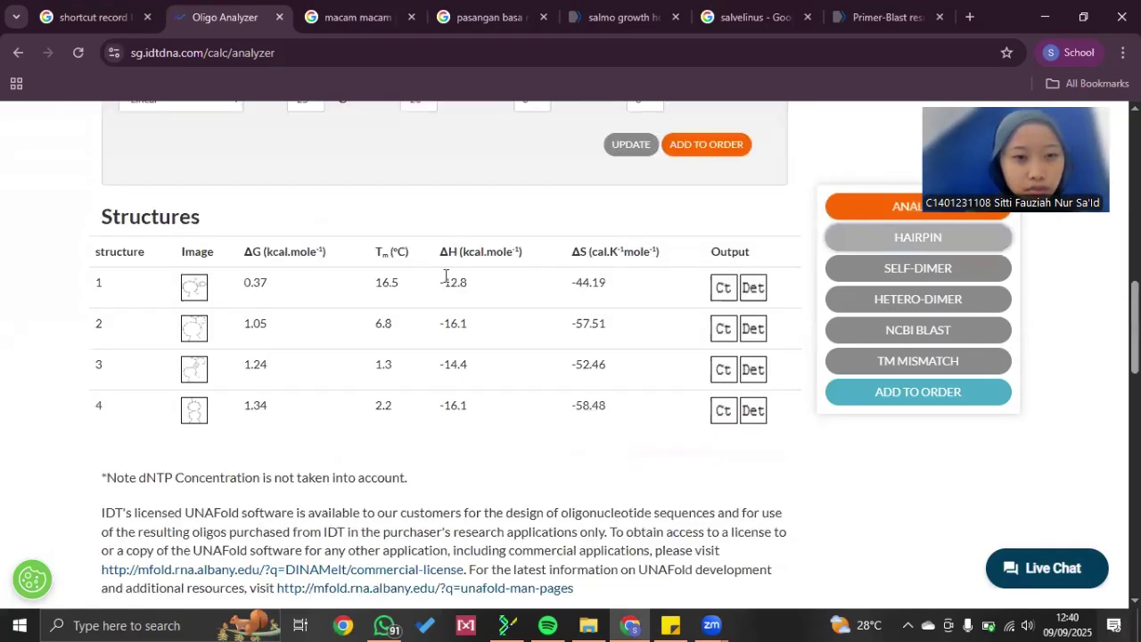
{"action": "scroll", "coordinate": [496, 284], "scroll_direction": "down", "scroll_amount": 1}
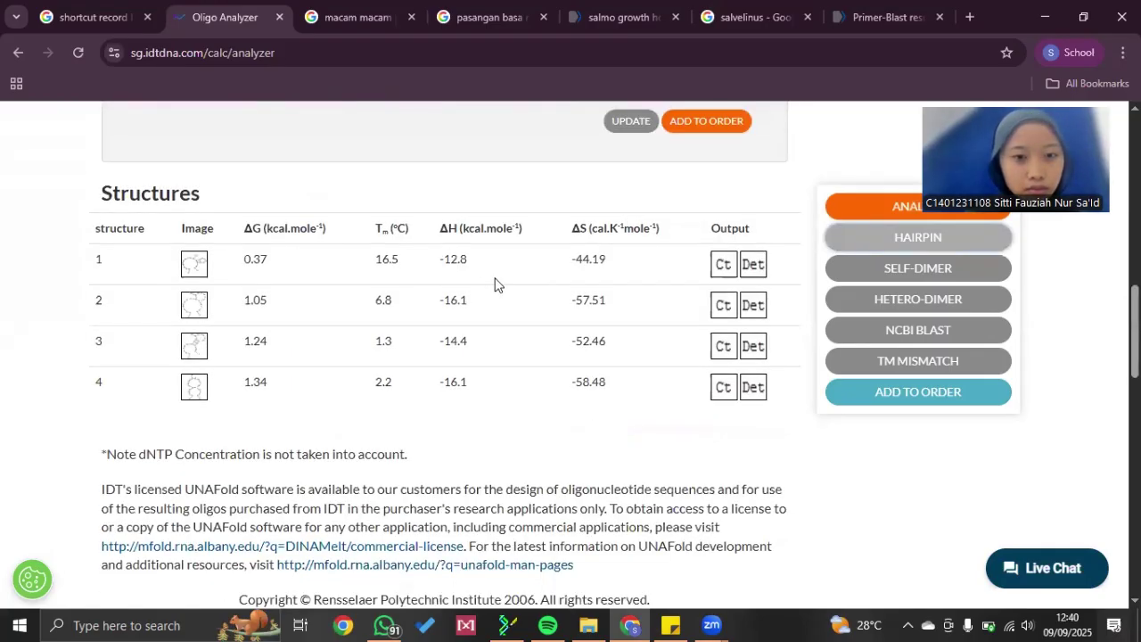
{"action": "scroll", "coordinate": [496, 284], "scroll_direction": "down", "scroll_amount": 1}
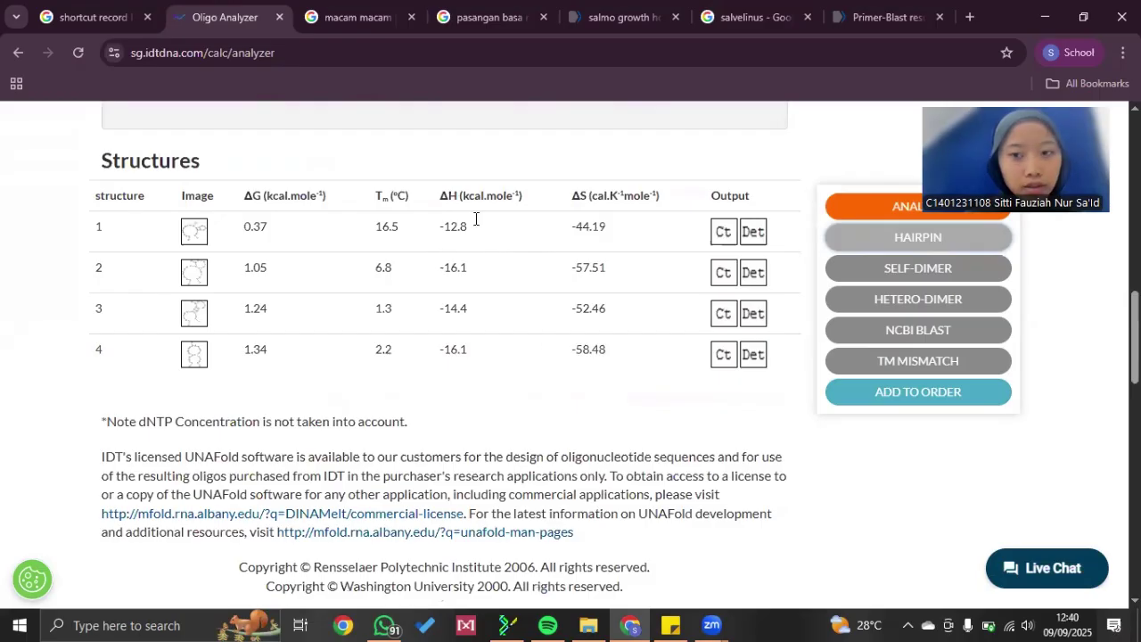
{"action": "left_click", "coordinate": [854, 273]}
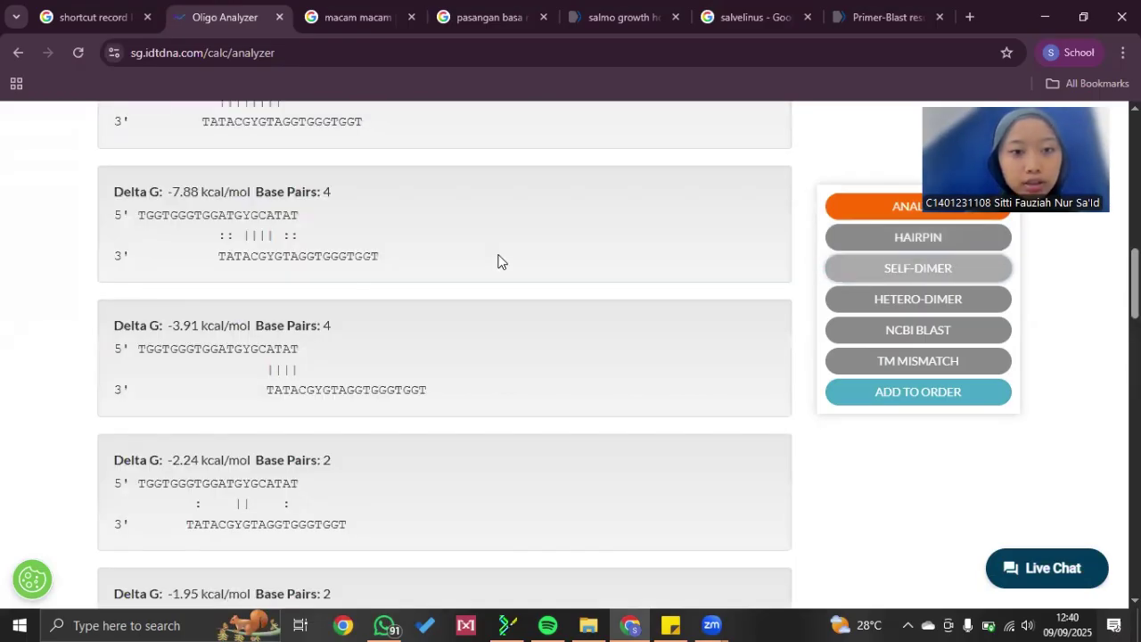
{"action": "scroll", "coordinate": [501, 261], "scroll_direction": "up", "scroll_amount": 5}
{"action": "scroll", "coordinate": [501, 261], "scroll_direction": "down", "scroll_amount": 7}
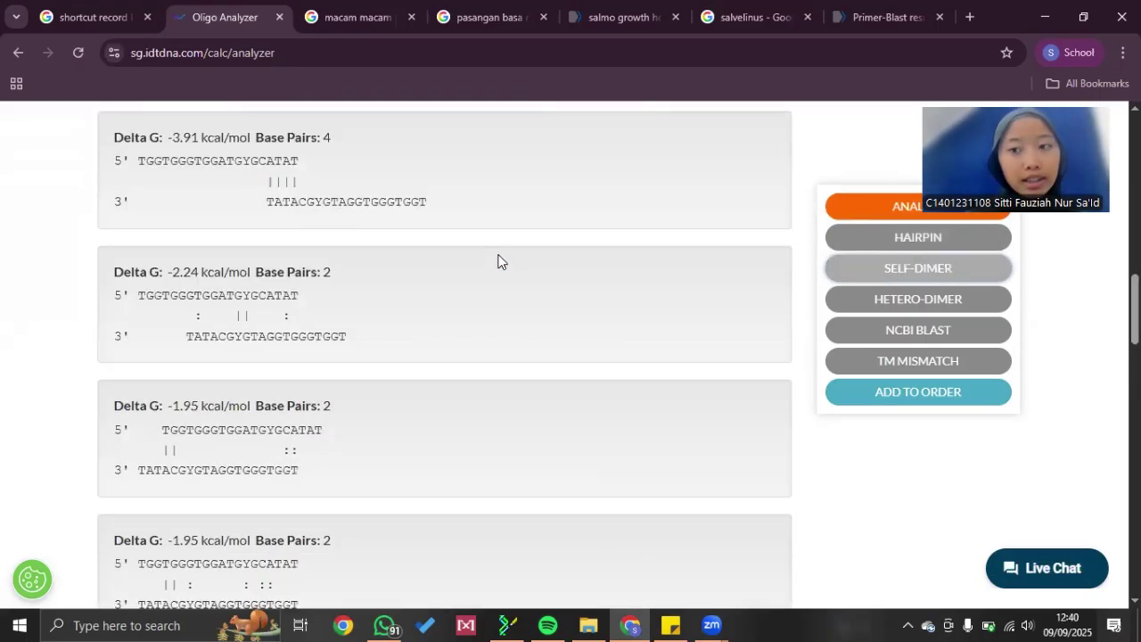
{"action": "scroll", "coordinate": [498, 260], "scroll_direction": "down", "scroll_amount": 4}
{"action": "scroll", "coordinate": [498, 260], "scroll_direction": "down", "scroll_amount": 4}
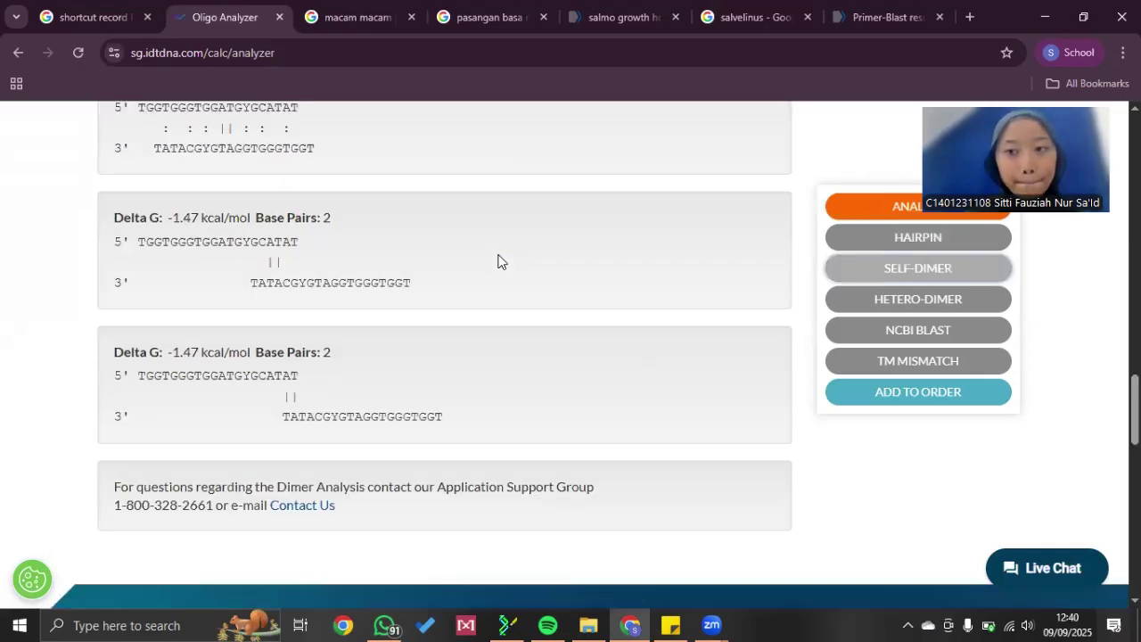
{"action": "scroll", "coordinate": [501, 261], "scroll_direction": "up", "scroll_amount": 20}
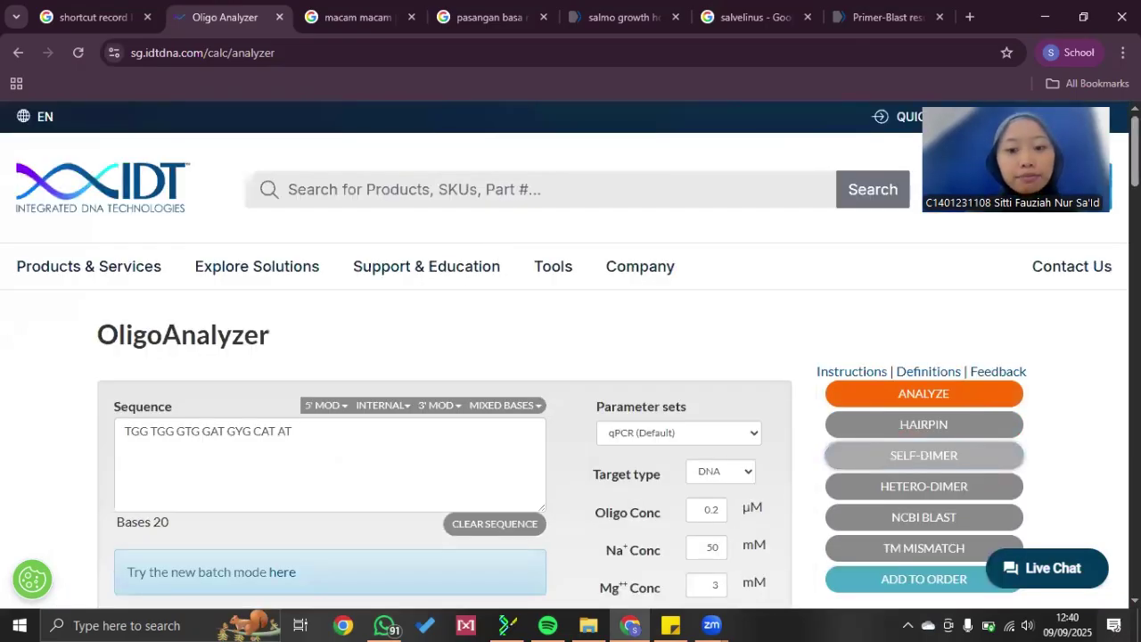
Switch to BioEdit's graphic print of the aligned salmonid sequences.
{"action": "left_click", "coordinate": [507, 623]}
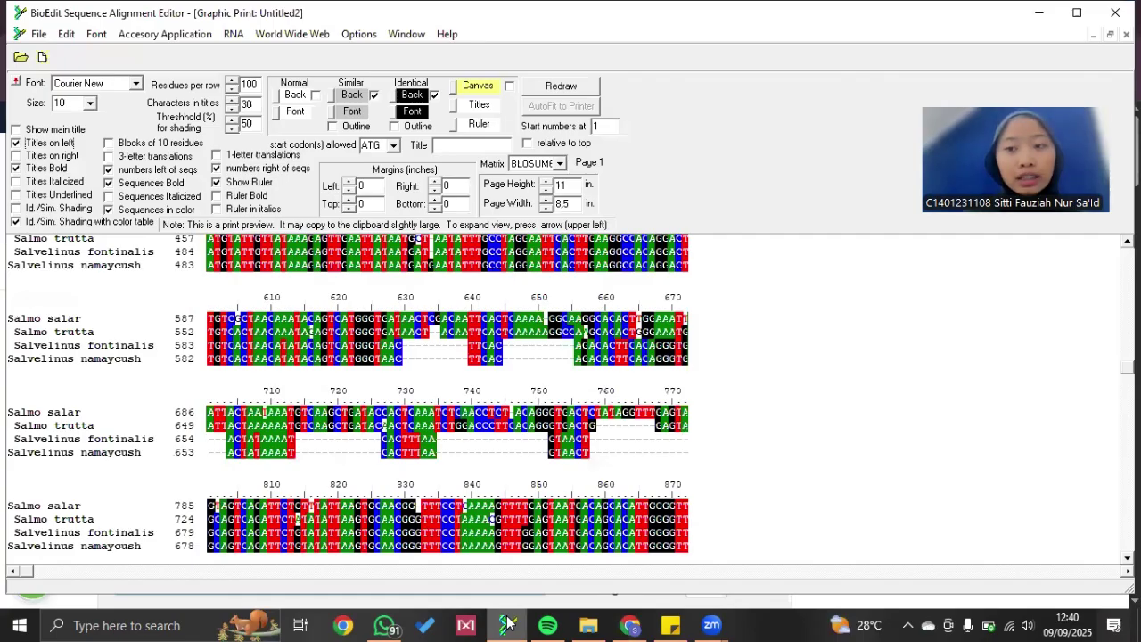